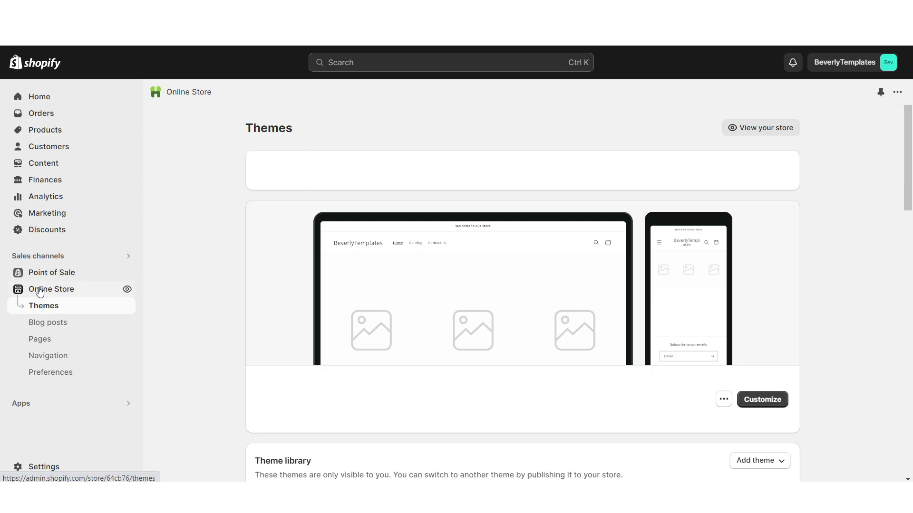
- Add the free Dawn theme to the theme library and open it in the editor
{"action": "scroll", "coordinate": [523, 285], "scroll_direction": "down", "scroll_amount": 10}
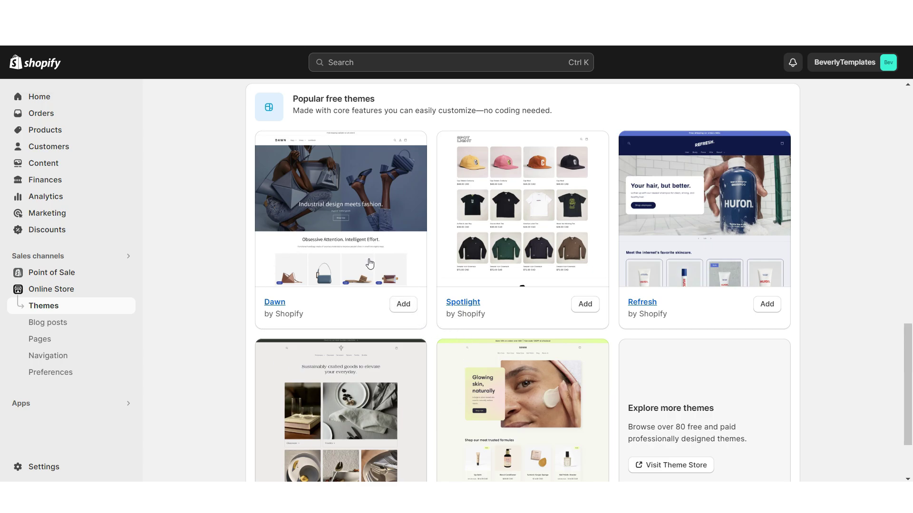
{"action": "left_click", "coordinate": [404, 304]}
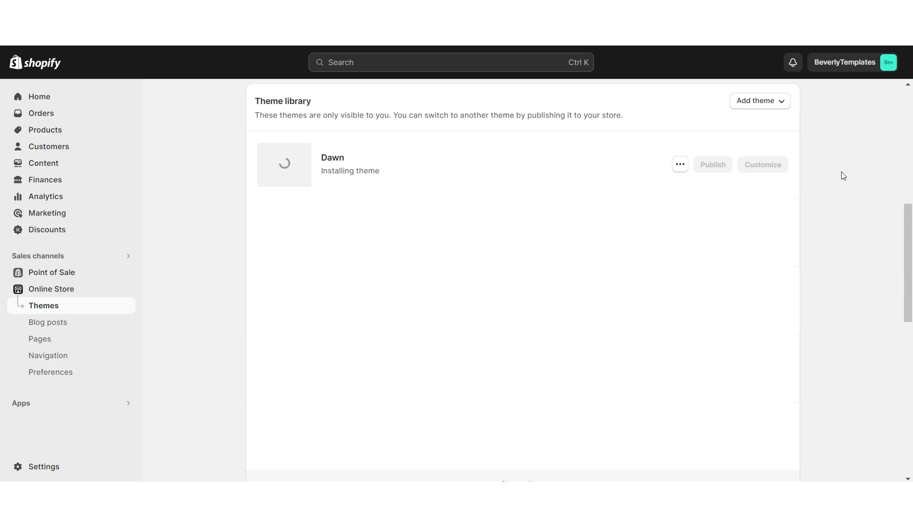
{"action": "left_click", "coordinate": [763, 165]}
- Preview the Dawn draft at mobile size and full width, then select the header
{"action": "left_click", "coordinate": [749, 67]}
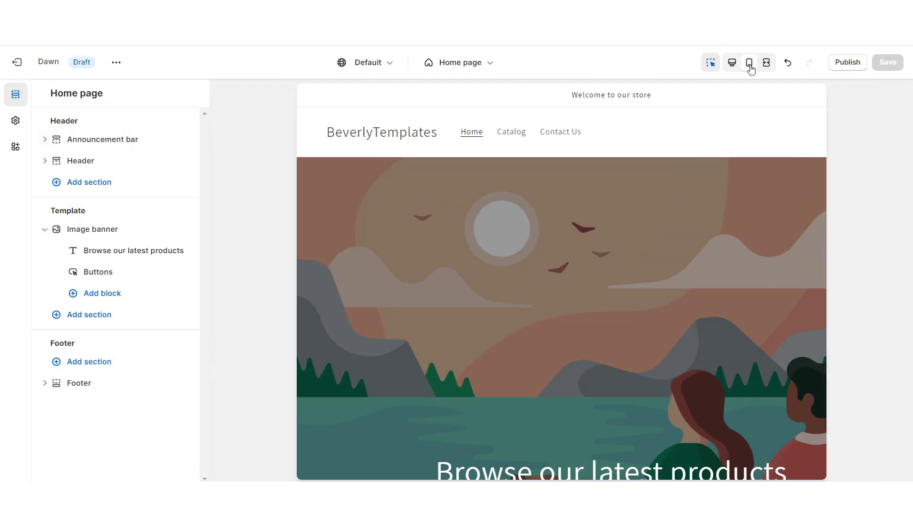
{"action": "scroll", "coordinate": [618, 187], "scroll_direction": "down", "scroll_amount": 3}
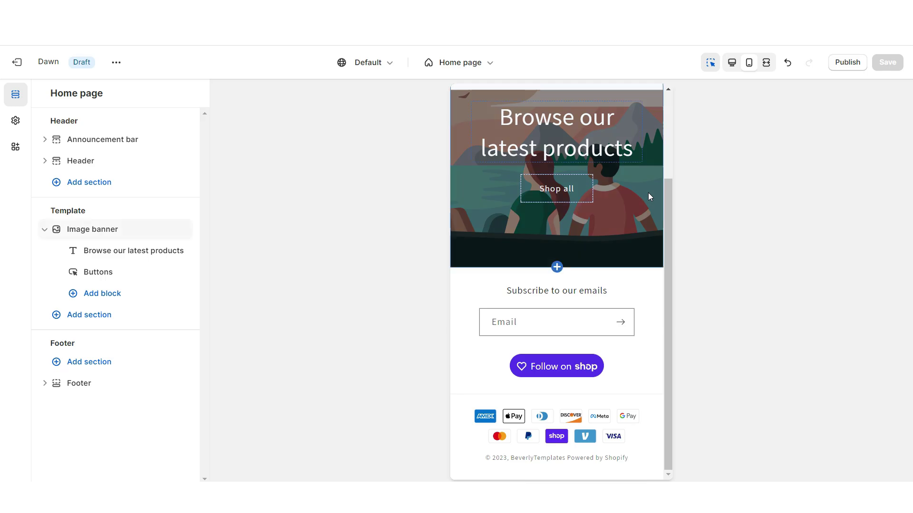
{"action": "left_click", "coordinate": [767, 65]}
{"action": "scroll", "coordinate": [900, 148], "scroll_direction": "down", "scroll_amount": 10}
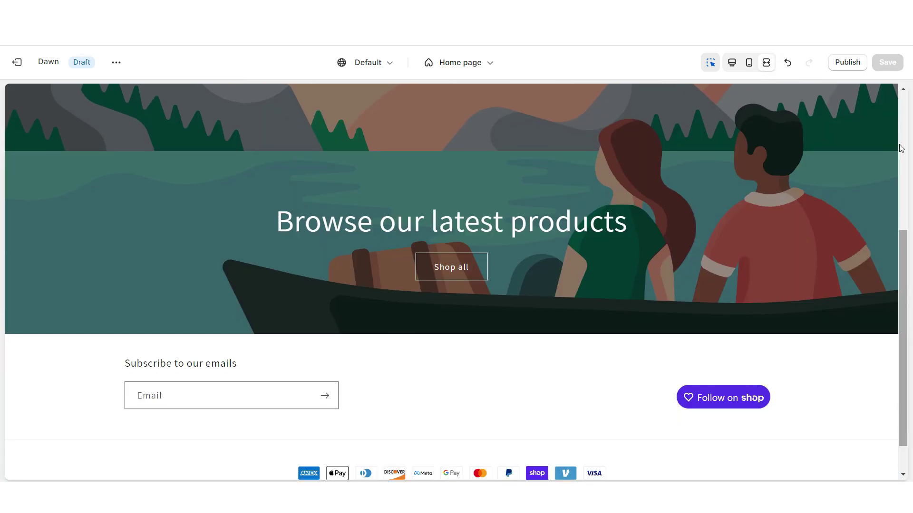
{"action": "left_click", "coordinate": [766, 62]}
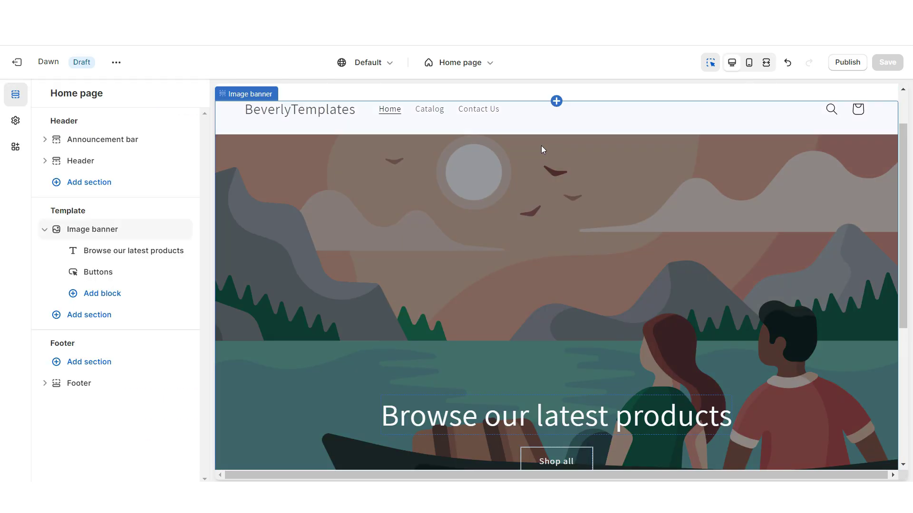
{"action": "left_click", "coordinate": [596, 116]}
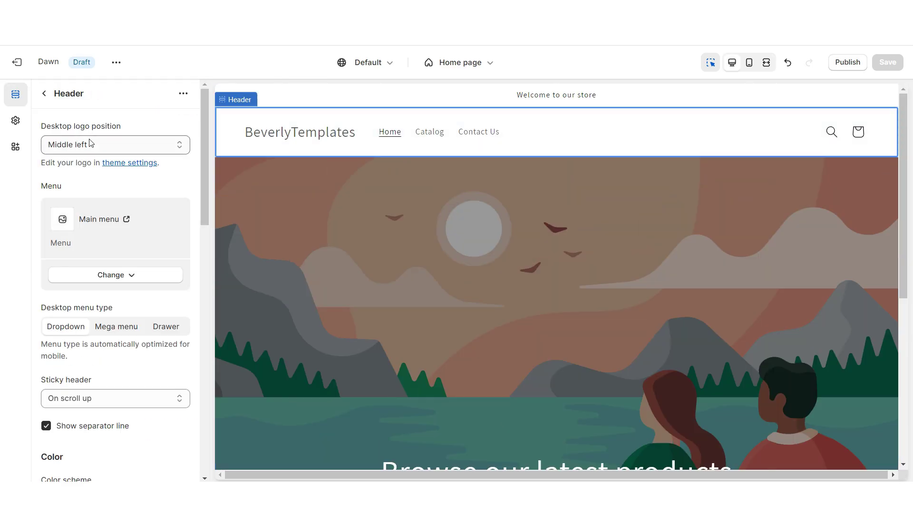
- Center the desktop logo and paste the free shipping on orders over $50 announcement
{"action": "left_click", "coordinate": [99, 145]}
{"action": "left_click", "coordinate": [109, 192]}
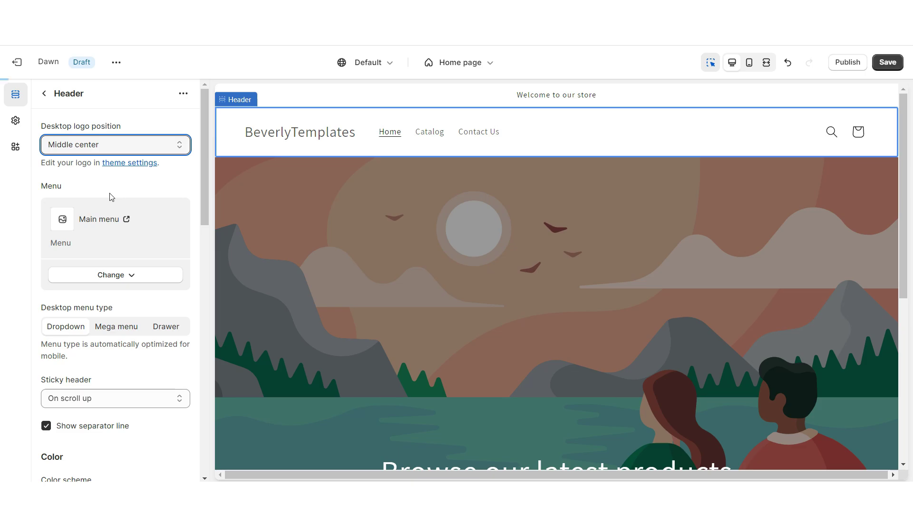
{"action": "left_click", "coordinate": [116, 162]}
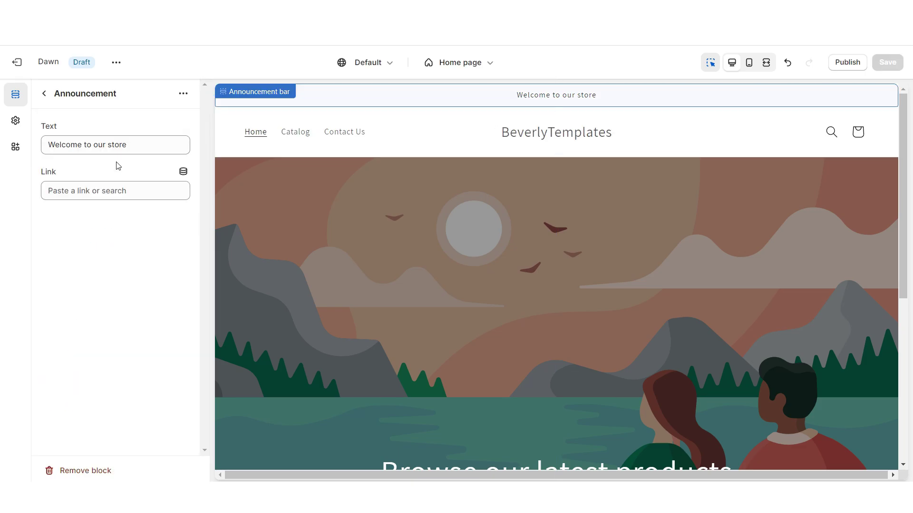
{"action": "triple_click", "coordinate": [101, 145]}
{"action": "right_click", "coordinate": [102, 146]}
{"action": "left_click", "coordinate": [137, 204]}
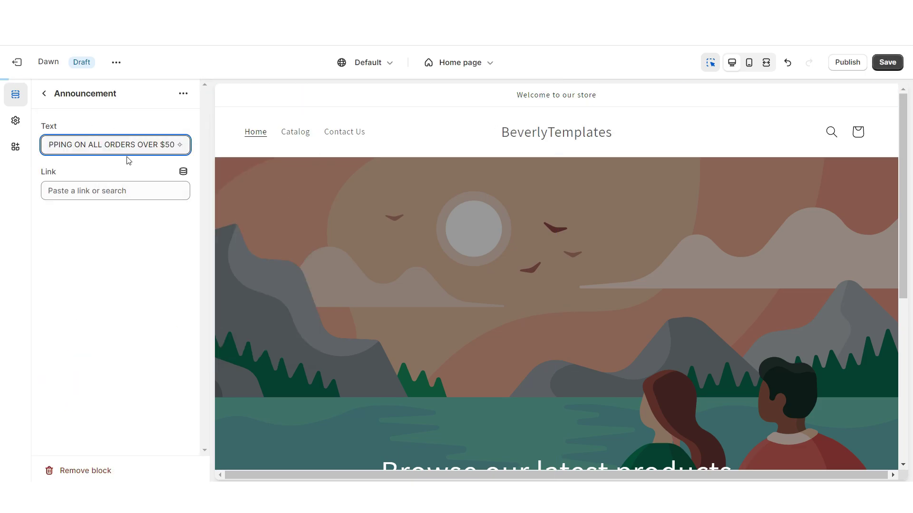
- Set the Cotton Candy logo in Theme settings to 300 px wide
{"action": "left_click", "coordinate": [16, 123]}
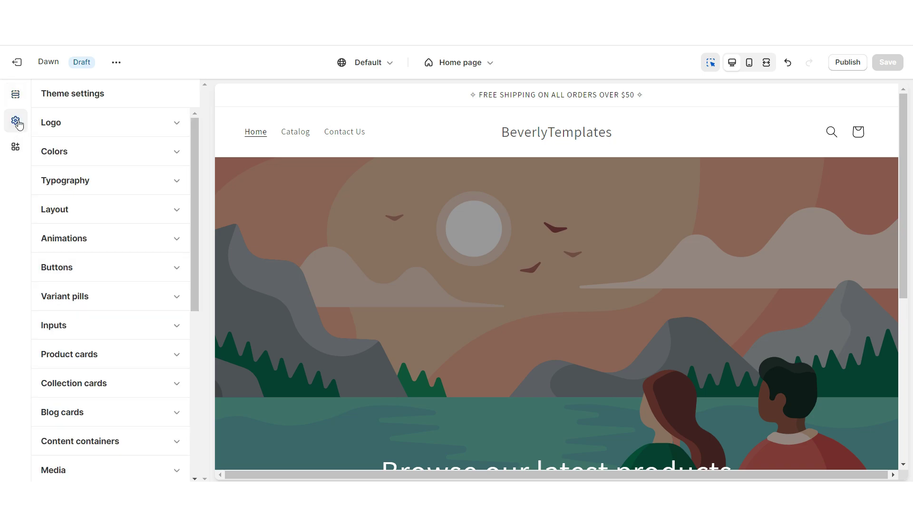
{"action": "left_click", "coordinate": [82, 128]}
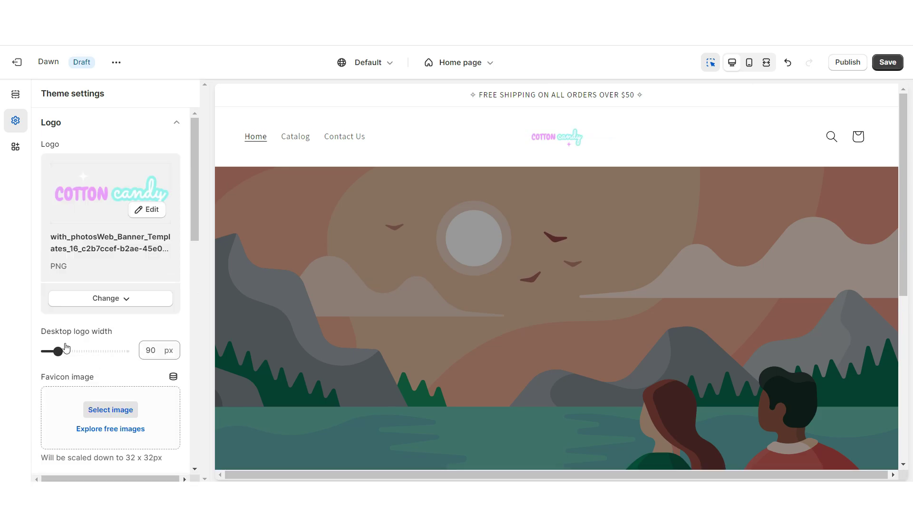
{"action": "left_click_drag", "start_coordinate": [65, 352], "coordinate": [124, 351]}
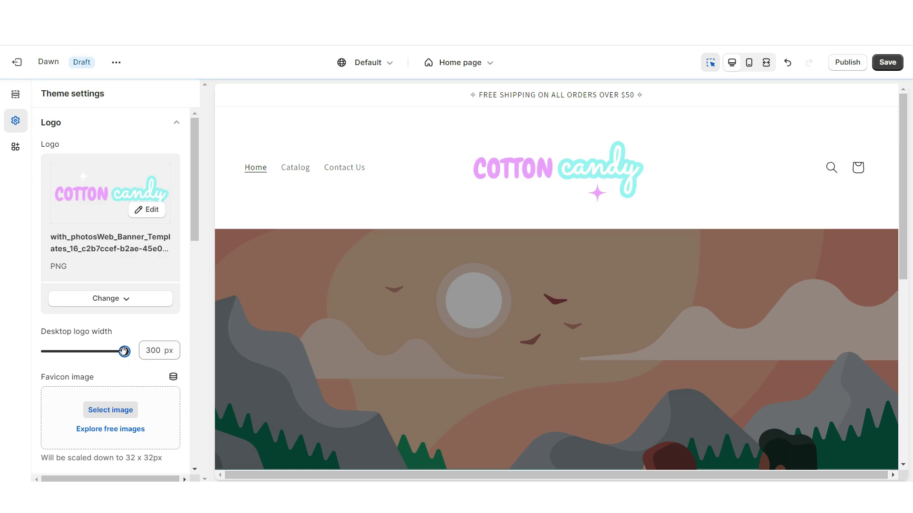
{"action": "left_click", "coordinate": [119, 162]}
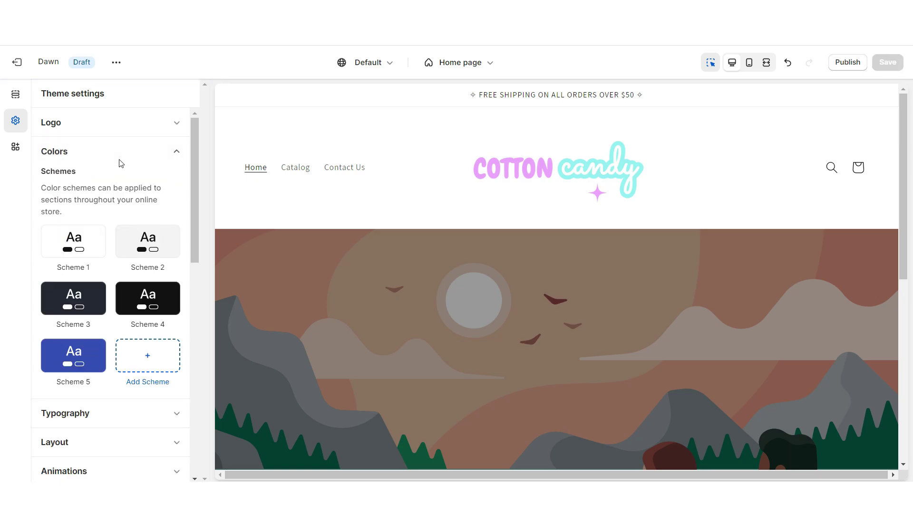
- Recolour Scheme 4 with a light pink background, turquoise text and mint outline buttons
{"action": "left_click", "coordinate": [148, 303]}
{"action": "left_click", "coordinate": [53, 216]}
{"action": "left_click", "coordinate": [65, 239]}
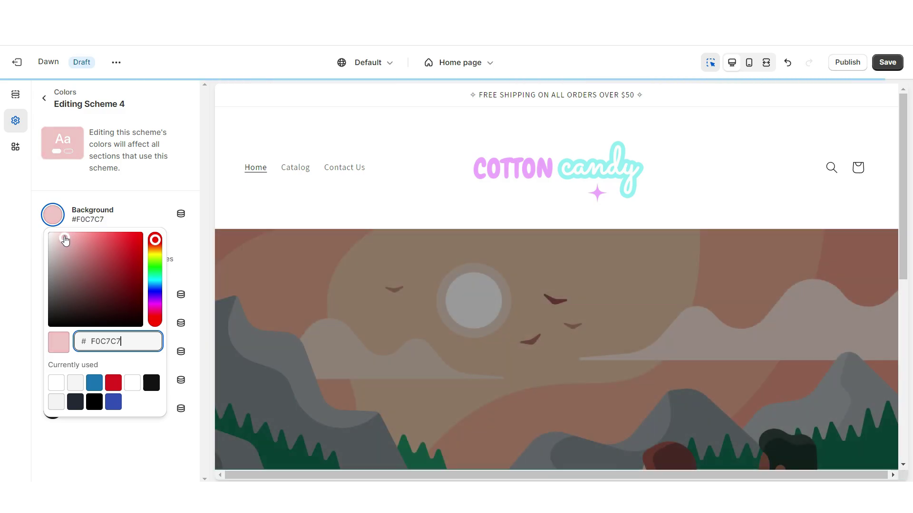
{"action": "key", "text": "ctrl+a"}
{"action": "type", "text": "FDE3F3"}
{"action": "key", "text": "Return"}
{"action": "left_click", "coordinate": [49, 298]}
{"action": "left_click_drag", "start_coordinate": [87, 77], "coordinate": [89, 70]}
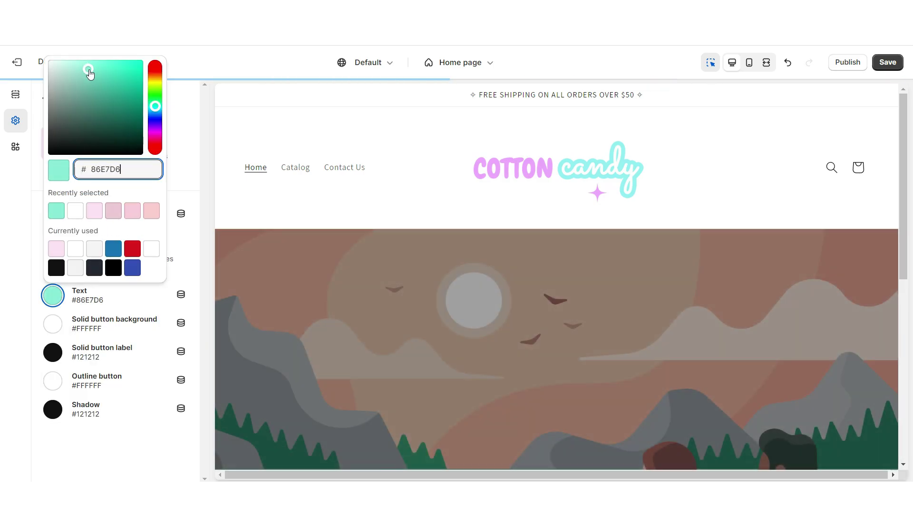
{"action": "key", "text": "ctrl+a"}
{"action": "type", "text": "5DD0D9"}
{"action": "key", "text": "Return"}
{"action": "left_click", "coordinate": [53, 326]}
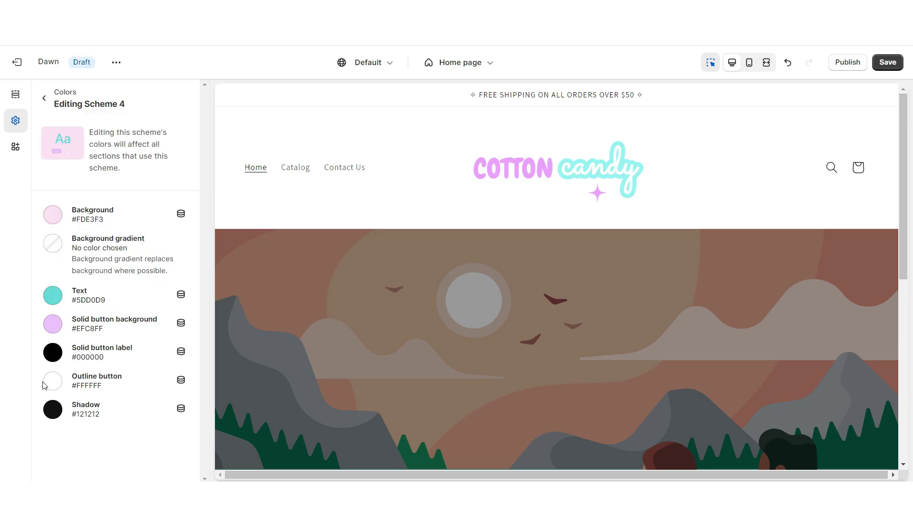
{"action": "left_click", "coordinate": [52, 383]}
{"action": "left_click_drag", "start_coordinate": [69, 151], "coordinate": [85, 160]}
- Apply the pink Scheme 4 to the header section
{"action": "left_click", "coordinate": [234, 198]}
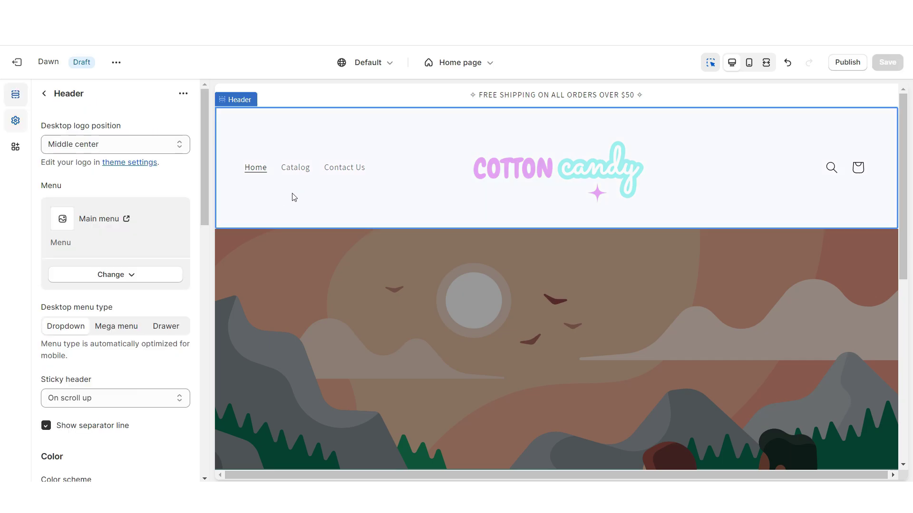
{"action": "scroll", "coordinate": [135, 205], "scroll_direction": "down", "scroll_amount": 5}
{"action": "left_click", "coordinate": [131, 189]}
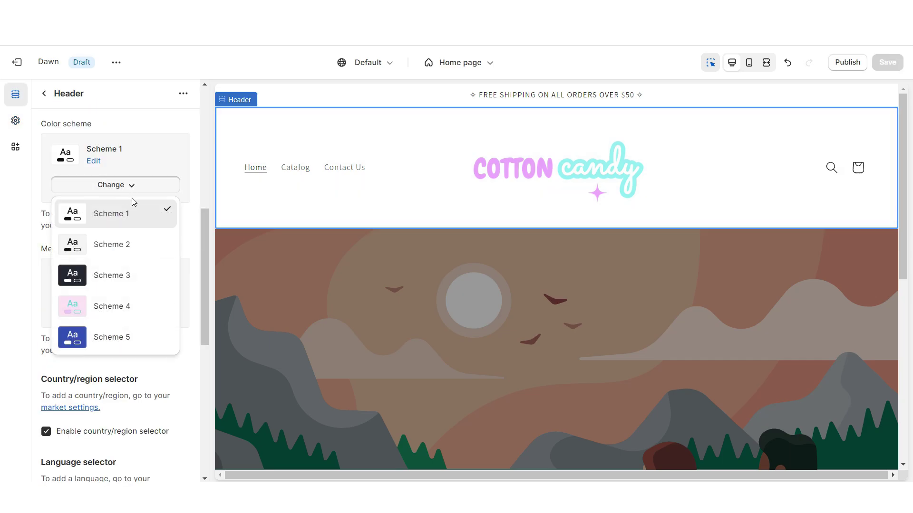
{"action": "left_click", "coordinate": [131, 305]}
{"action": "left_click", "coordinate": [107, 350]}
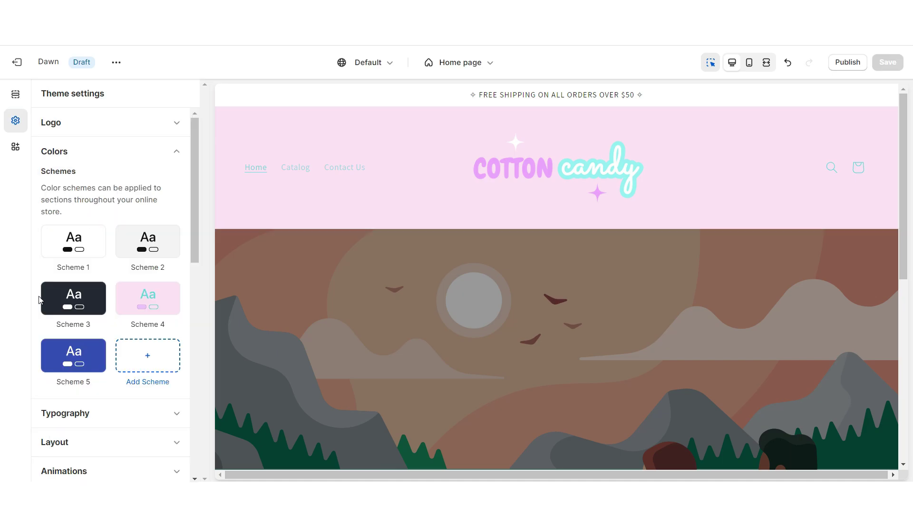
- Recolour Scheme 3 with #E0F7FF background, #6FDEE6 text and #D4C2F7 buttons
{"action": "left_click", "coordinate": [48, 301]}
{"action": "left_click", "coordinate": [53, 214]}
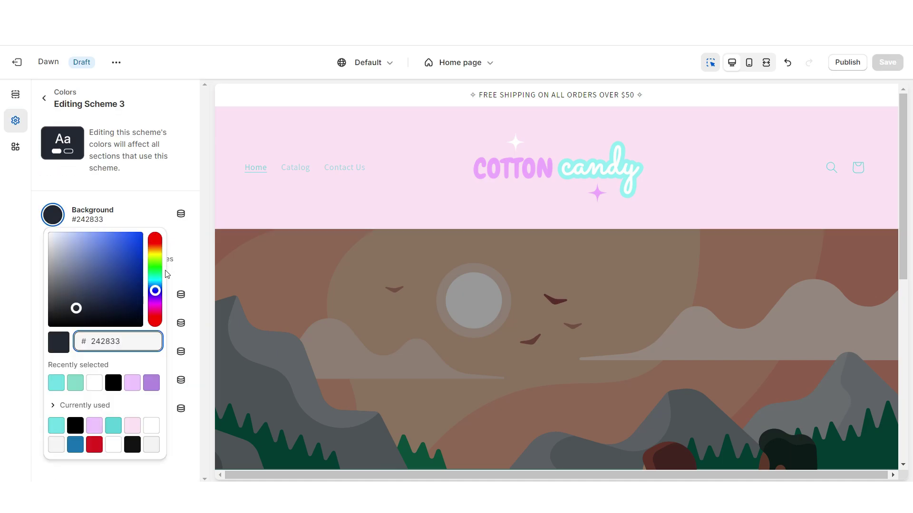
{"action": "left_click_drag", "start_coordinate": [53, 248], "coordinate": [52, 238]}
{"action": "left_click", "coordinate": [53, 298]}
{"action": "left_click", "coordinate": [112, 212]}
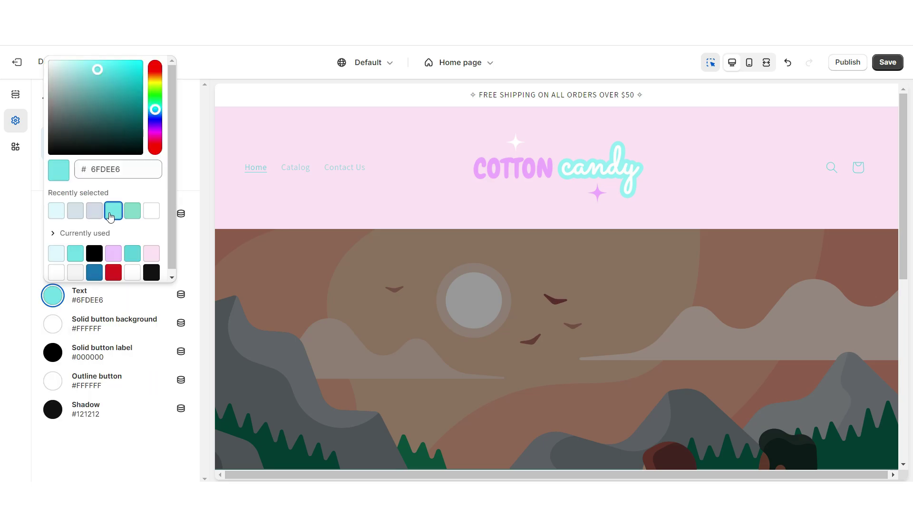
{"action": "left_click", "coordinate": [45, 327]}
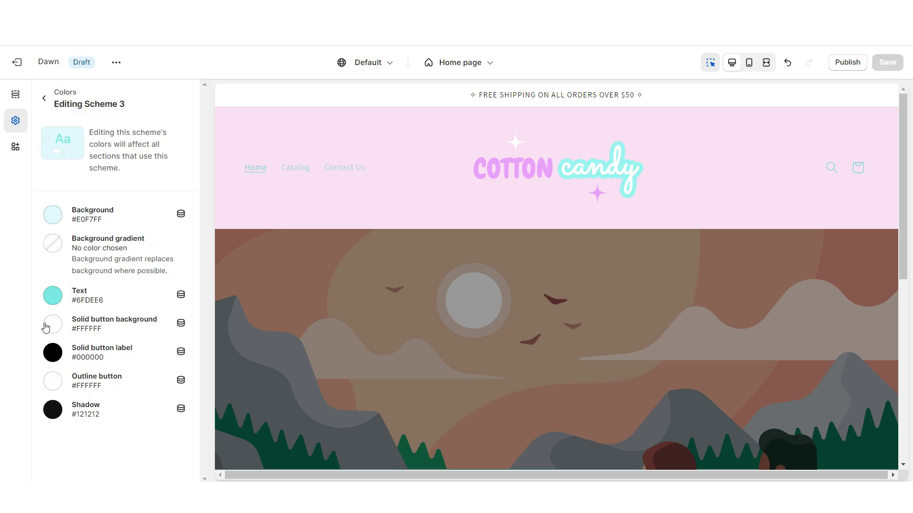
{"action": "left_click", "coordinate": [50, 327]}
{"action": "type", "text": "D4C2F7"}
{"action": "key", "text": "Escape"}
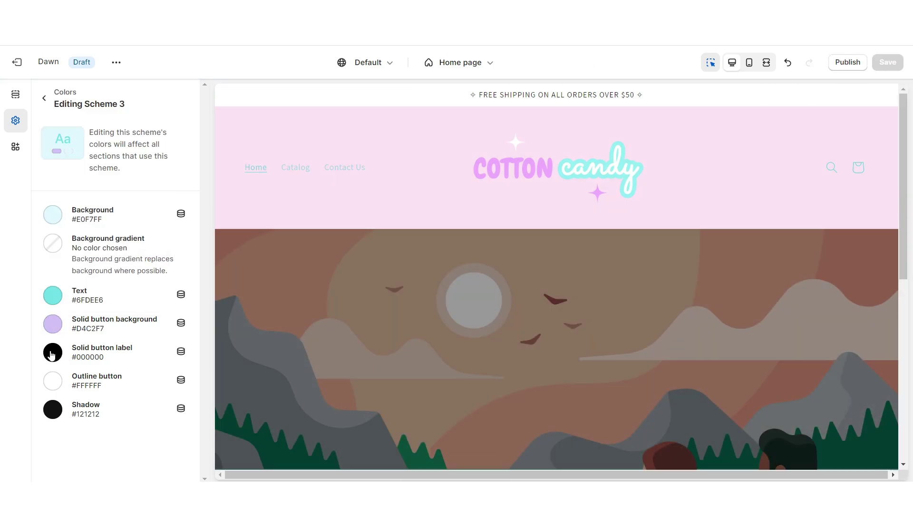
{"action": "left_click", "coordinate": [52, 355]}
{"action": "key", "text": "Escape"}
{"action": "key", "text": "Escape"}
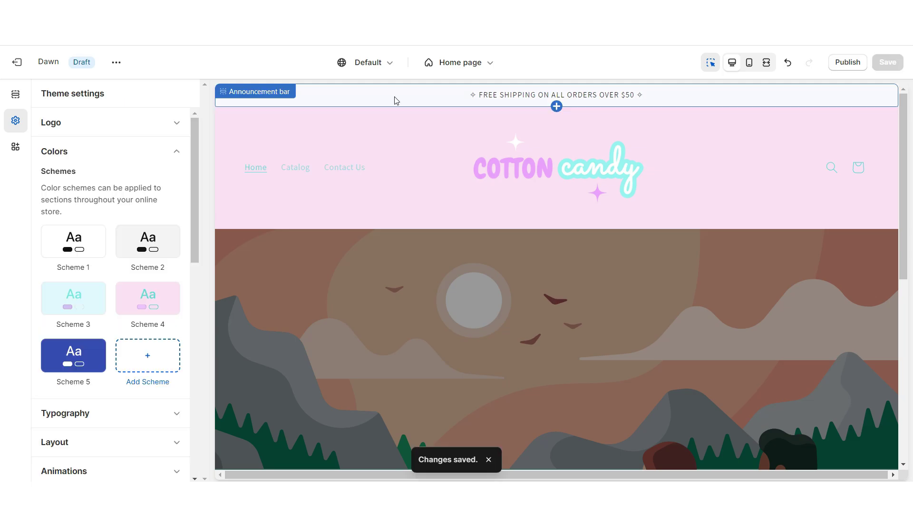
- Apply the light blue Scheme 3 to the announcement bar
{"action": "left_click", "coordinate": [398, 95]}
{"action": "left_click", "coordinate": [145, 189]}
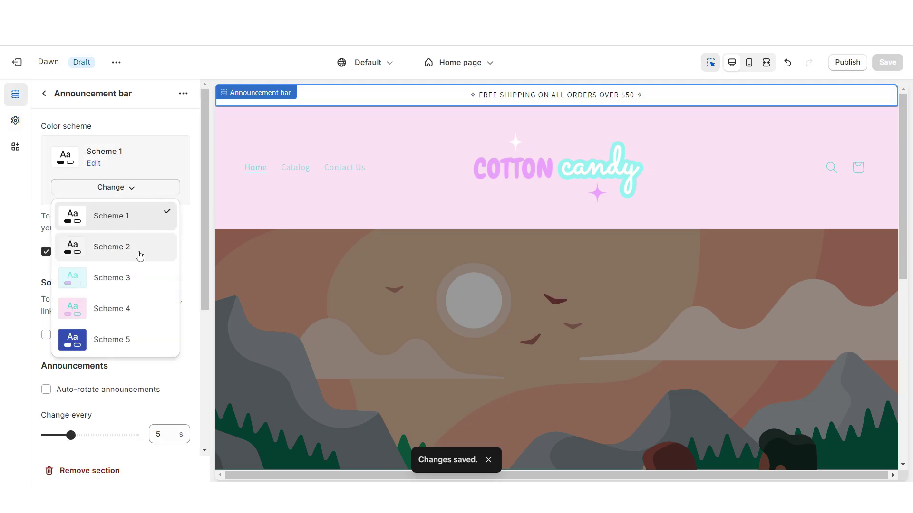
{"action": "left_click", "coordinate": [141, 287]}
{"action": "left_click", "coordinate": [63, 184]}
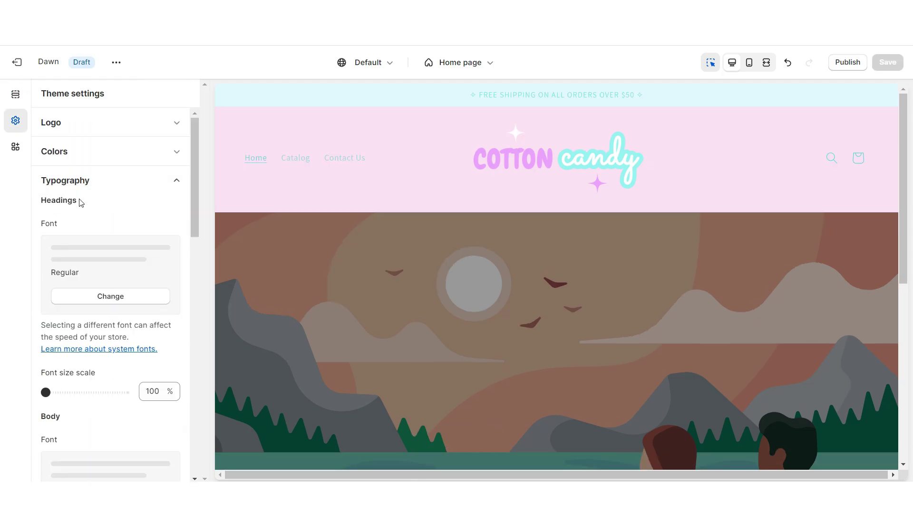
- Set the heading font to Beefcakes and the body font to Karla
{"action": "left_click", "coordinate": [116, 299]}
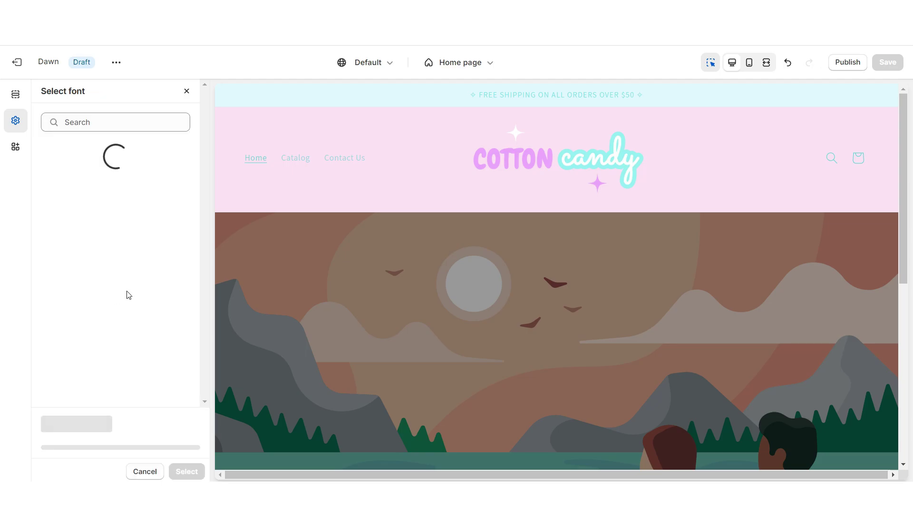
{"action": "left_click", "coordinate": [188, 326]}
{"action": "left_click", "coordinate": [186, 471]}
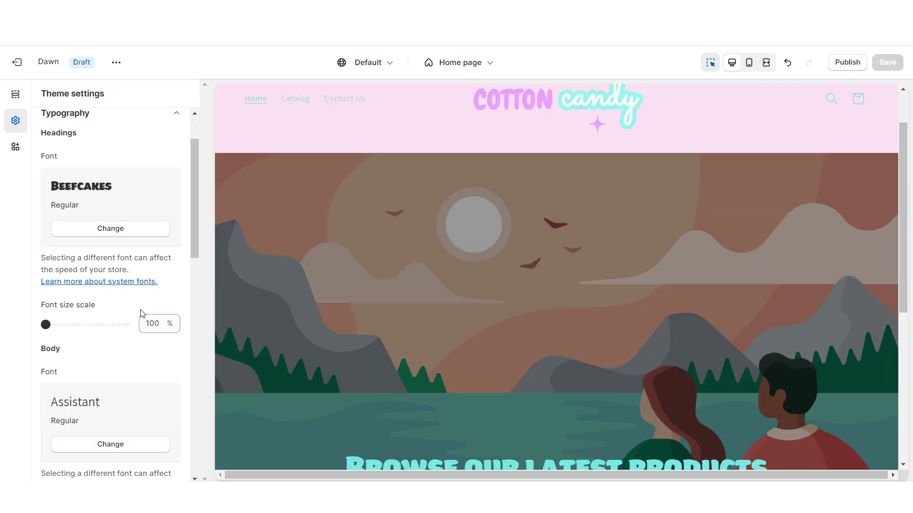
{"action": "left_click", "coordinate": [110, 393]}
{"action": "scroll", "coordinate": [190, 248], "scroll_direction": "down", "scroll_amount": 15}
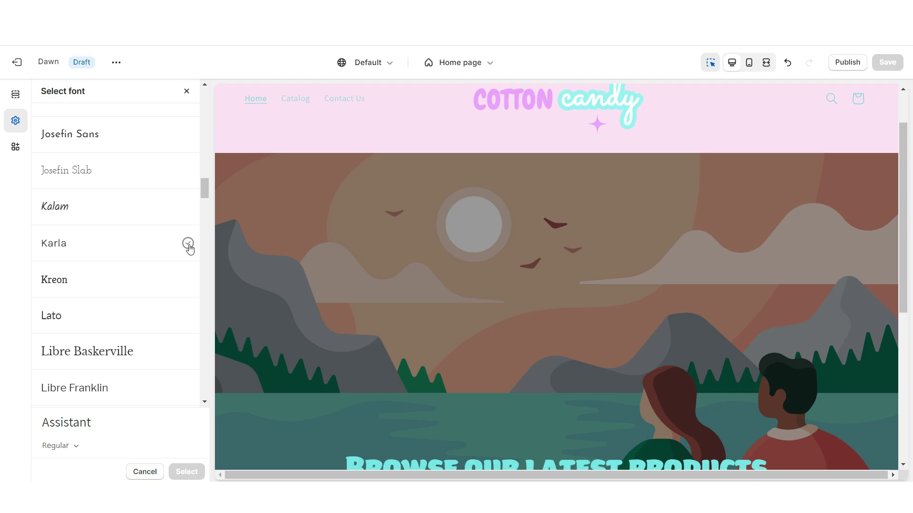
{"action": "left_click", "coordinate": [190, 247]}
{"action": "left_click", "coordinate": [186, 472]}
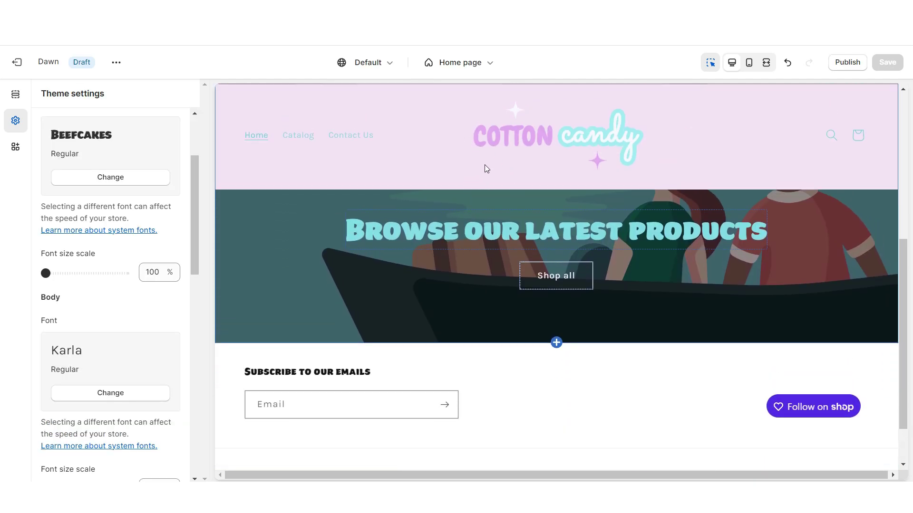
- Set Sticky header to None, save, and preview the Catalog page full screen
{"action": "left_click", "coordinate": [484, 165]}
{"action": "scroll", "coordinate": [73, 154], "scroll_direction": "down", "scroll_amount": 5}
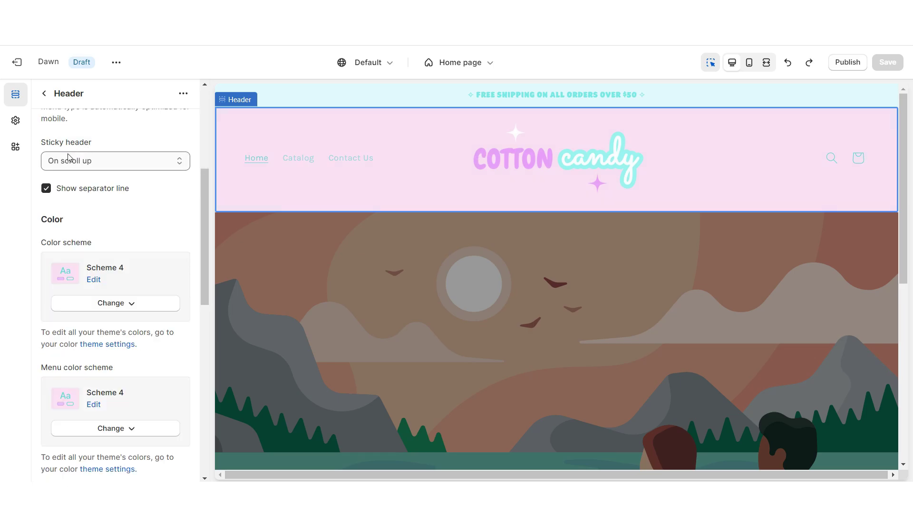
{"action": "left_click", "coordinate": [79, 161]}
{"action": "left_click", "coordinate": [84, 177]}
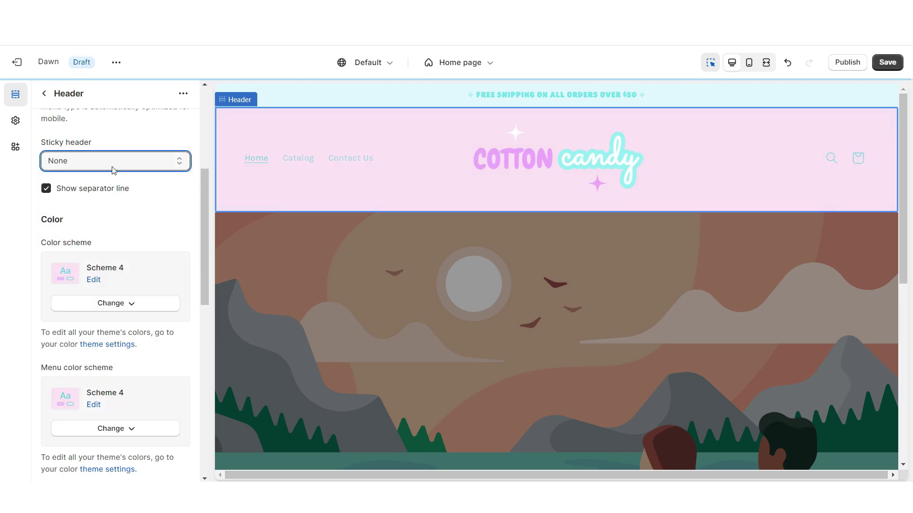
{"action": "key", "text": "ctrl+s"}
{"action": "key", "text": "ctrl+shift+f"}
{"action": "left_click", "coordinate": [179, 159]}
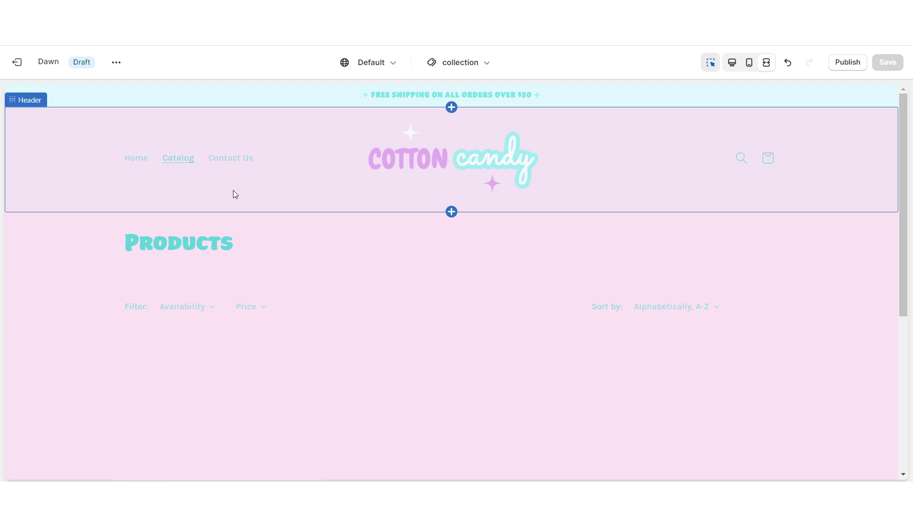
- Preview the Contact page and inspect the Catalog link in the Main menu
{"action": "left_click", "coordinate": [235, 158]}
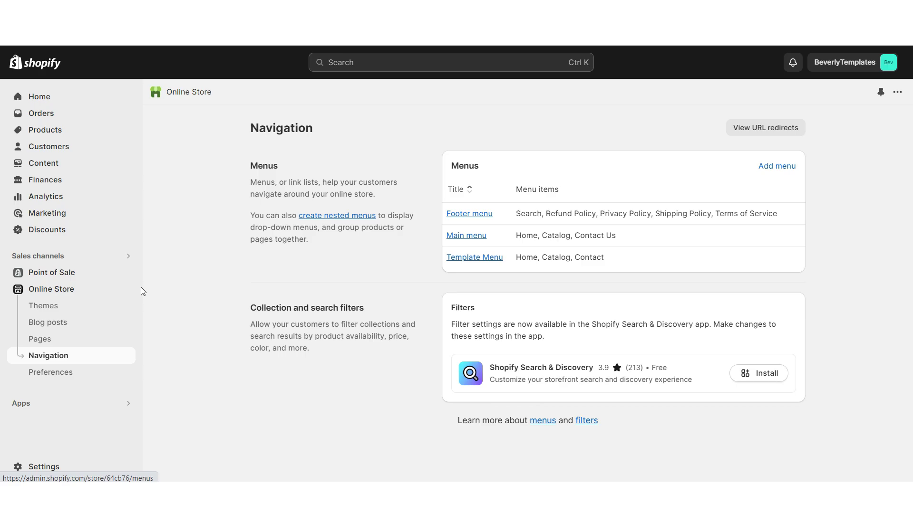
{"action": "left_click", "coordinate": [470, 236]}
{"action": "left_click", "coordinate": [559, 314]}
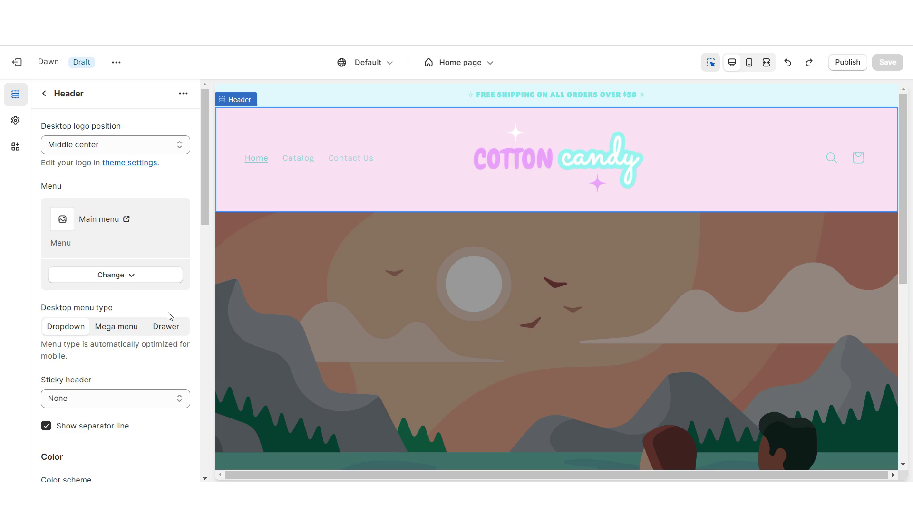
- Try the Drawer desktop menu type and preview the home page full screen
{"action": "left_click", "coordinate": [173, 328]}
{"action": "key", "text": "ctrl+shift+f"}
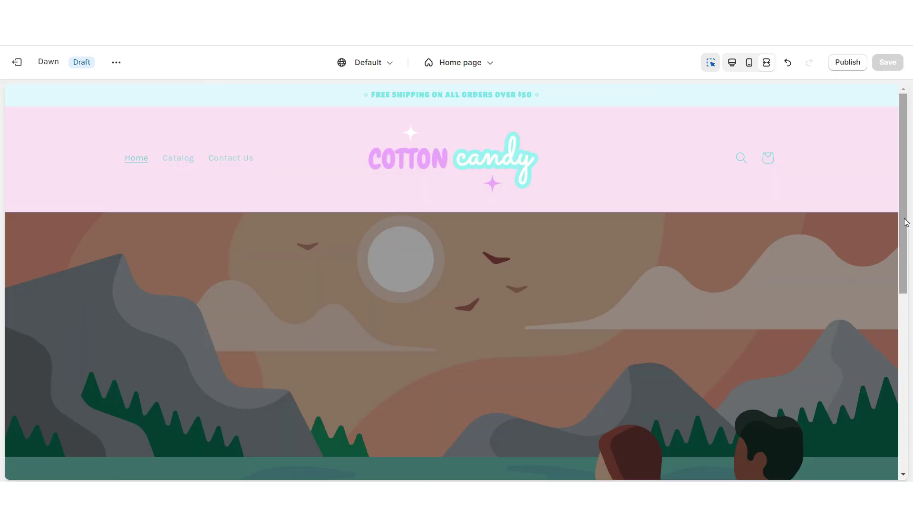
{"action": "scroll", "coordinate": [905, 222], "scroll_direction": "down", "scroll_amount": 5}
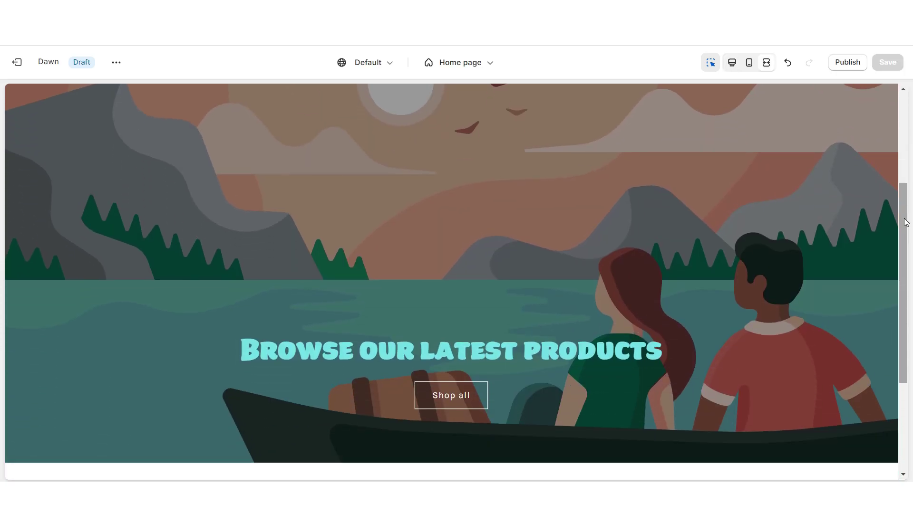
{"action": "scroll", "coordinate": [904, 222], "scroll_direction": "up", "scroll_amount": 5}
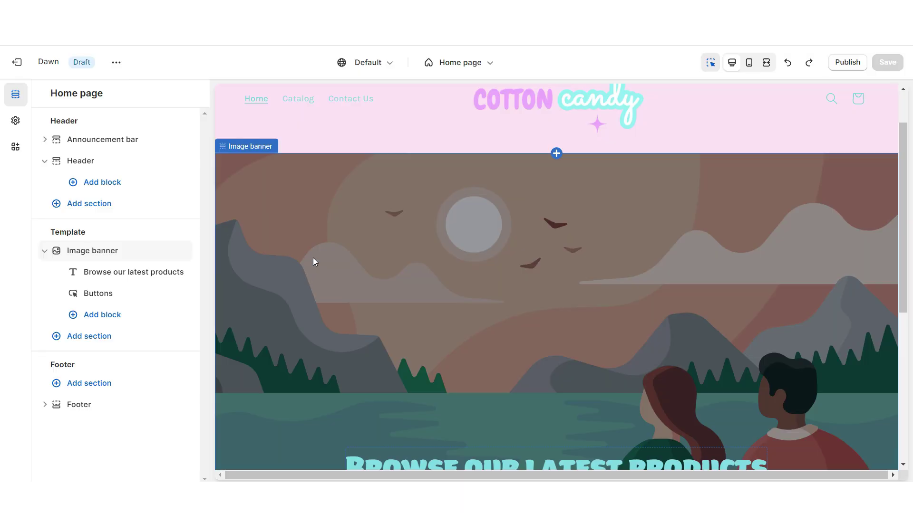
- Delete the hero banner's heading and set its overlay opacity to 0
{"action": "scroll", "coordinate": [333, 243], "scroll_direction": "down", "scroll_amount": 2}
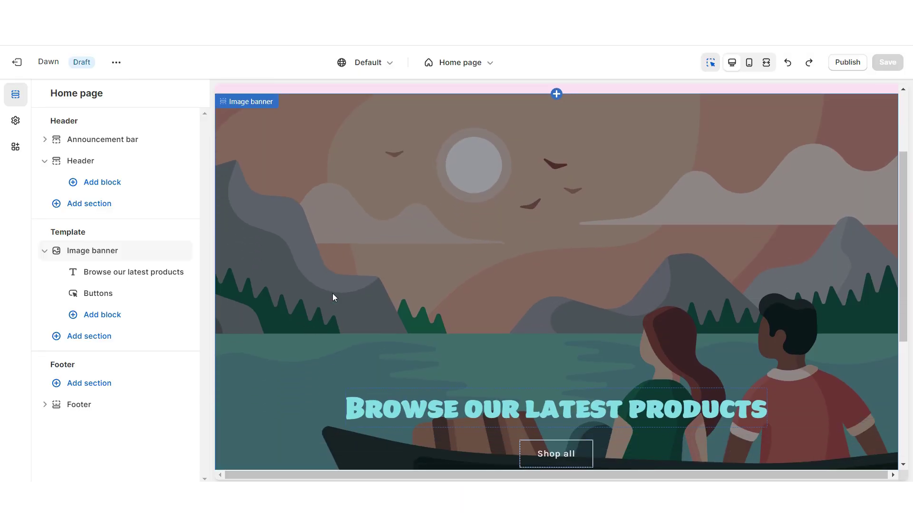
{"action": "left_click", "coordinate": [391, 410]}
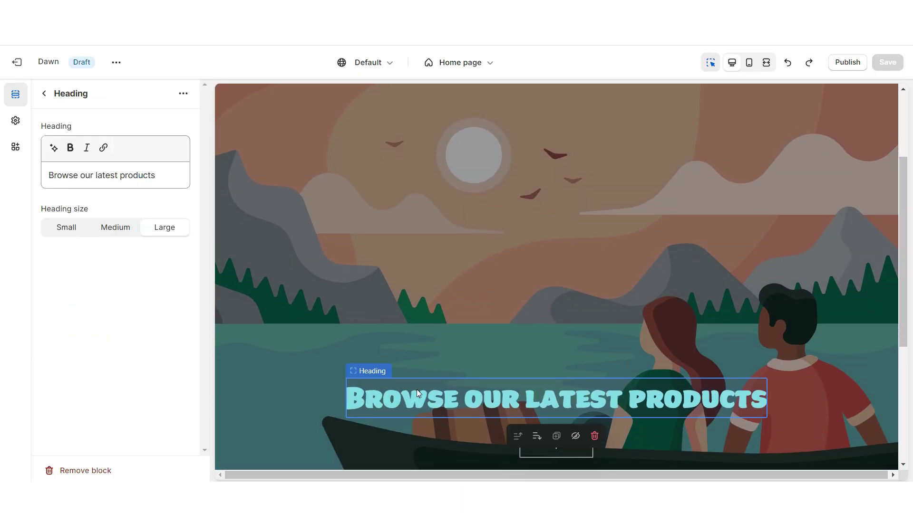
{"action": "key", "text": "Delete"}
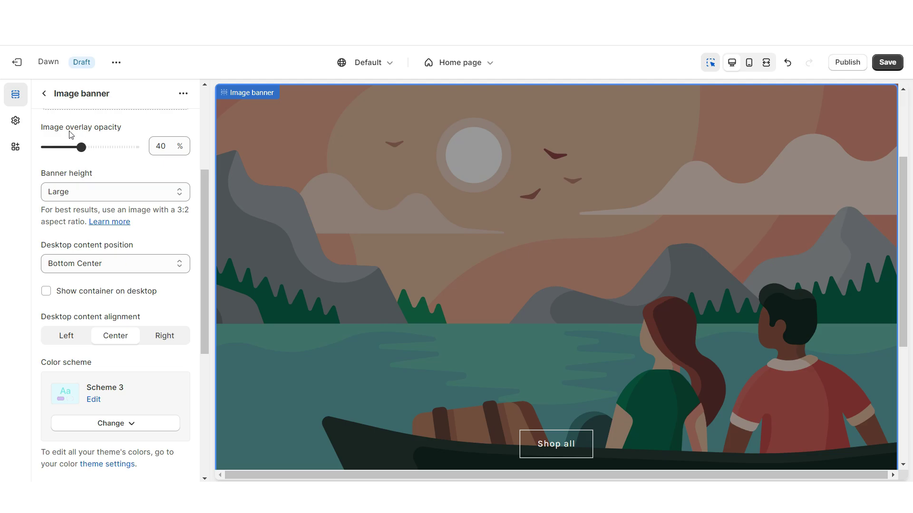
{"action": "left_click_drag", "start_coordinate": [87, 145], "coordinate": [16, 147]}
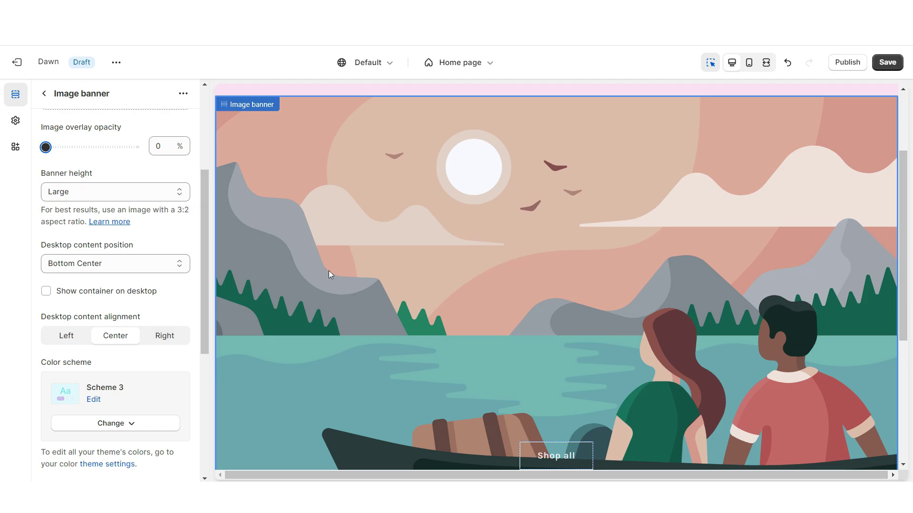
- Place banner content bottom right, make the SHOP NOW button solid, and apply Scheme 4
{"action": "scroll", "coordinate": [103, 187], "scroll_direction": "down", "scroll_amount": 2}
{"action": "left_click", "coordinate": [131, 207]}
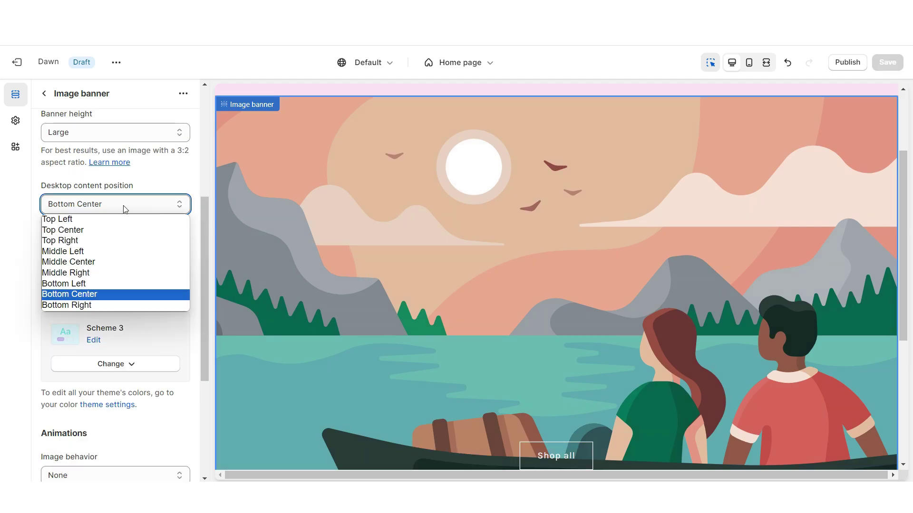
{"action": "left_click", "coordinate": [152, 305]}
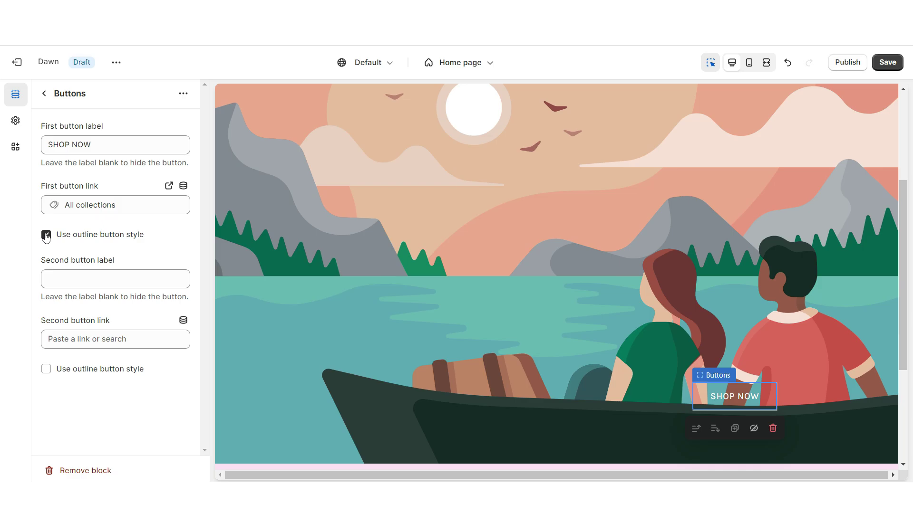
{"action": "left_click", "coordinate": [63, 236]}
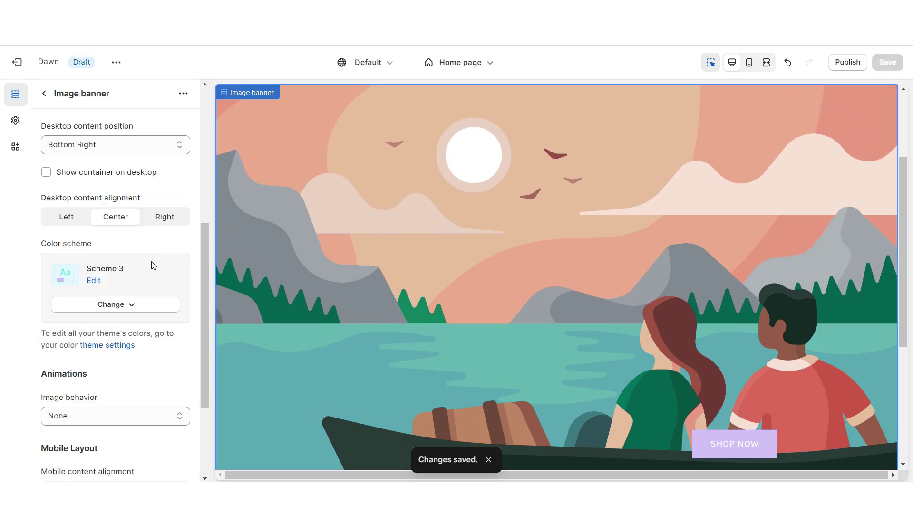
{"action": "left_click", "coordinate": [147, 308]}
{"action": "left_click", "coordinate": [143, 430]}
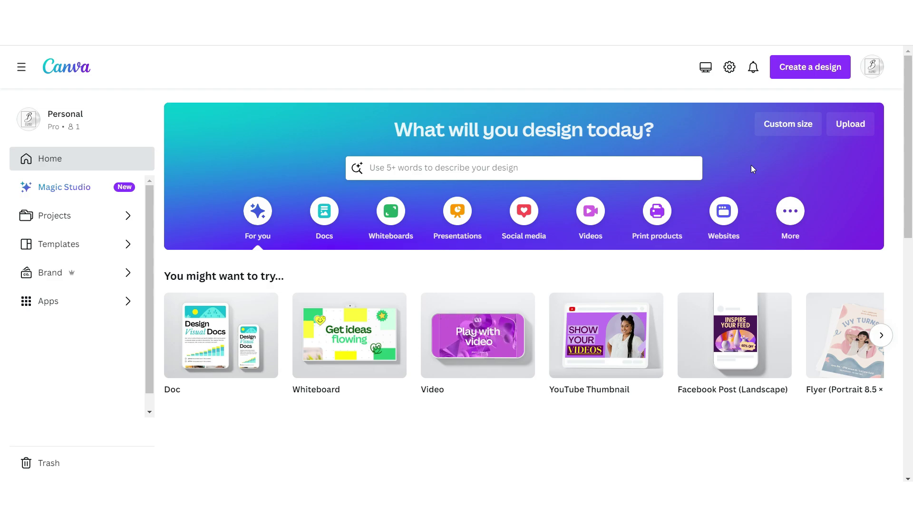
- Create a 4320 × 2160 px Canva design with a #DDF1F4 pale blue background
{"action": "left_click", "coordinate": [780, 126]}
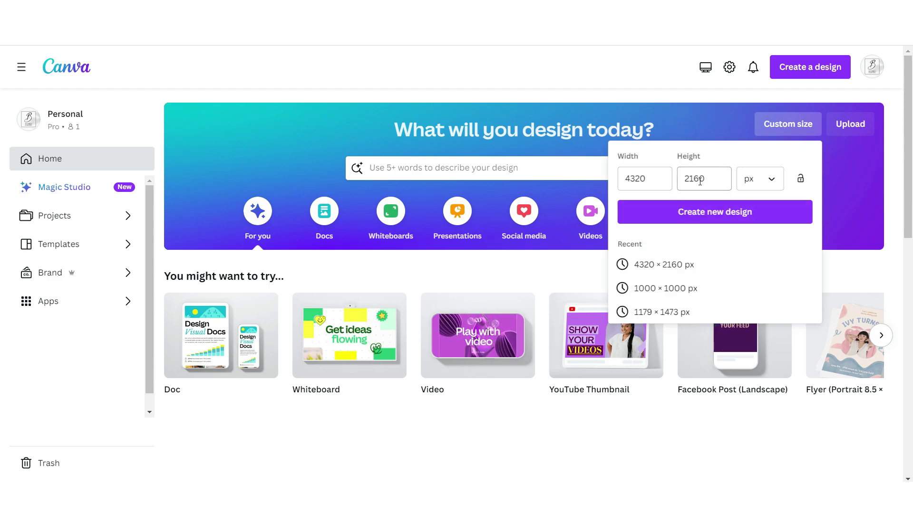
{"action": "left_click", "coordinate": [711, 212]}
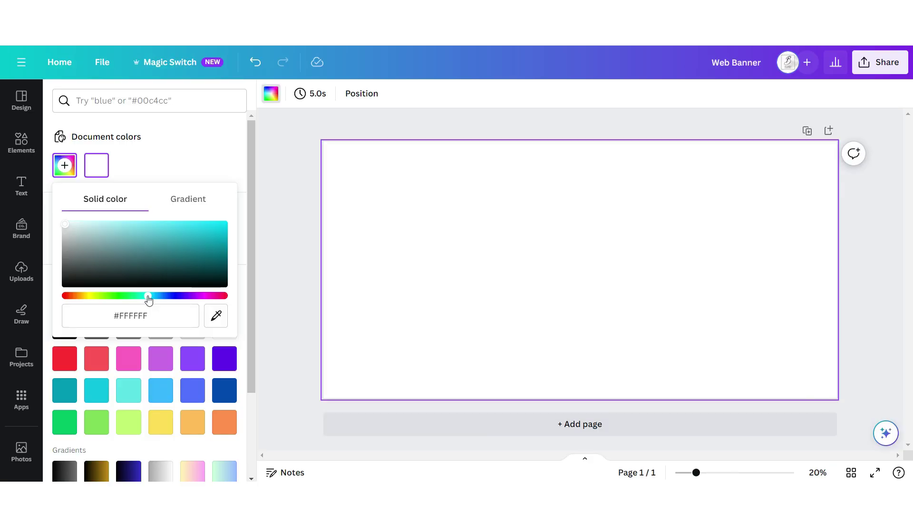
{"action": "left_click", "coordinate": [77, 224]}
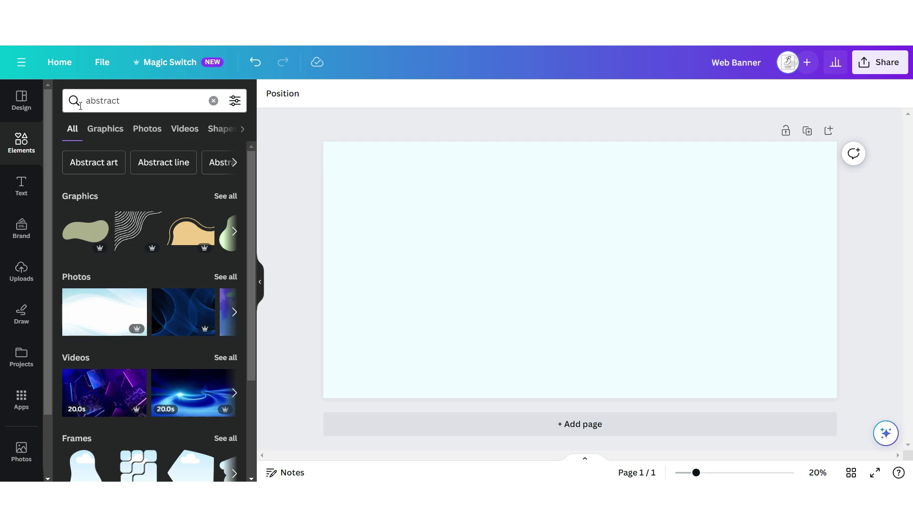
- Add pastel cyan and pink abstract wave graphics, enlarging and rotating the cyan shape
{"action": "left_click", "coordinate": [225, 196]}
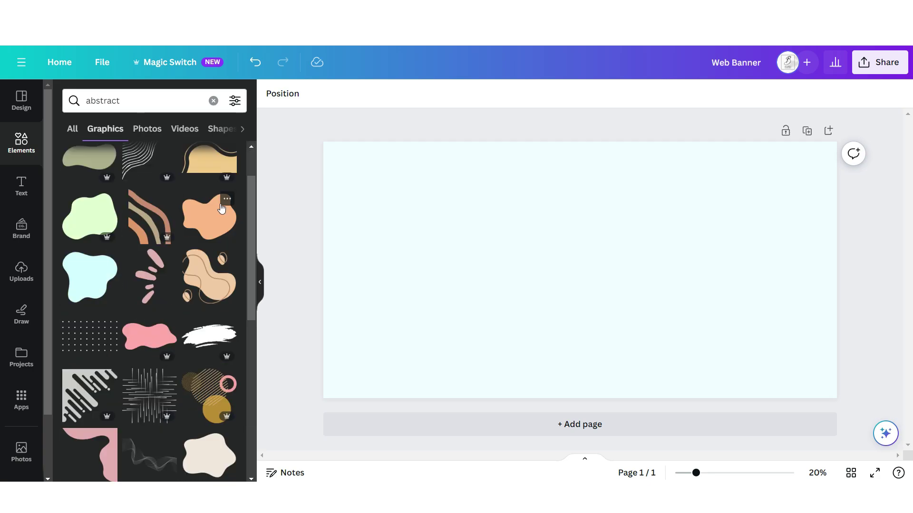
{"action": "scroll", "coordinate": [187, 248], "scroll_direction": "down", "scroll_amount": 1}
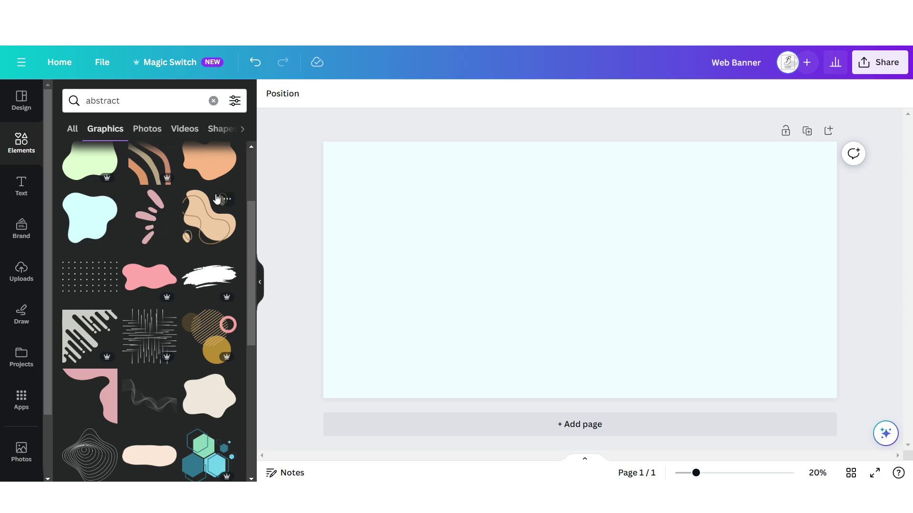
{"action": "left_click_drag", "start_coordinate": [90, 218], "coordinate": [456, 288]}
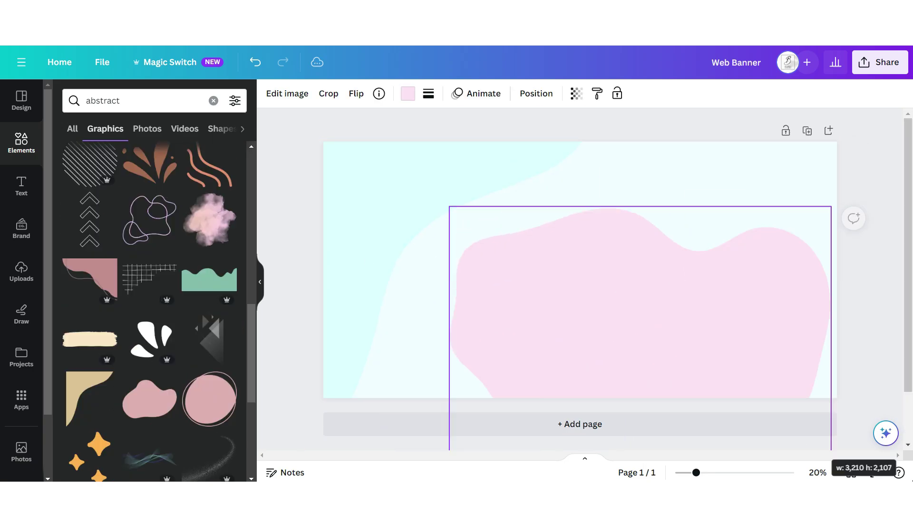
{"action": "left_click_drag", "start_coordinate": [563, 295], "coordinate": [528, 336]}
{"action": "left_click", "coordinate": [577, 93]}
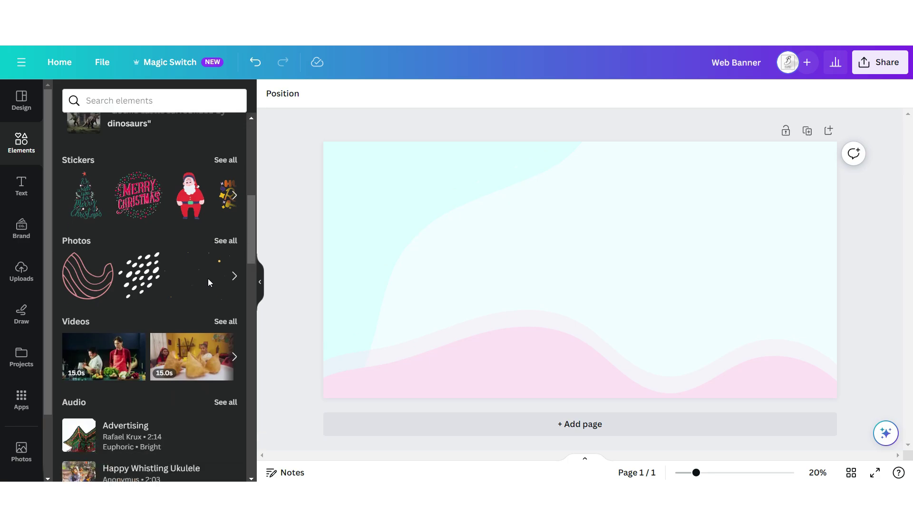
- Add a flower-shaped photo frame toward the upper left of the banner
{"action": "scroll", "coordinate": [207, 279], "scroll_direction": "down", "scroll_amount": 5}
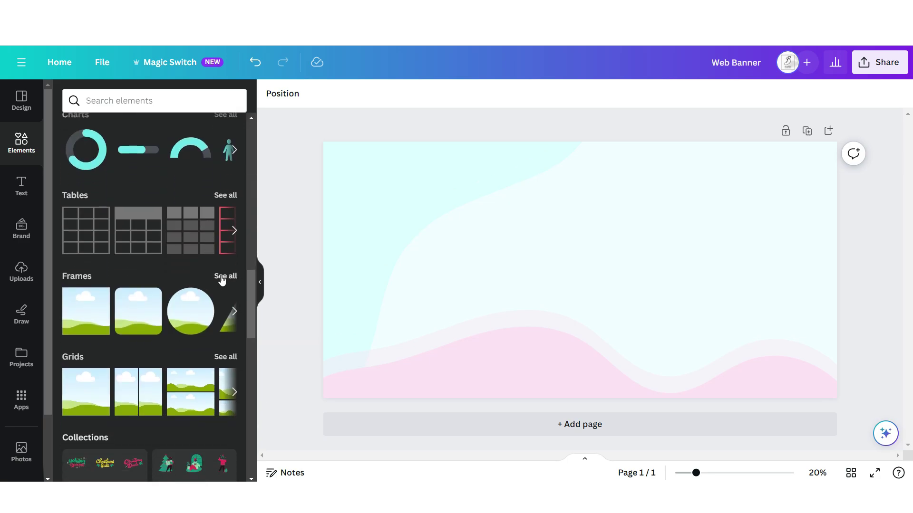
{"action": "left_click", "coordinate": [221, 278]}
{"action": "left_click", "coordinate": [226, 477]}
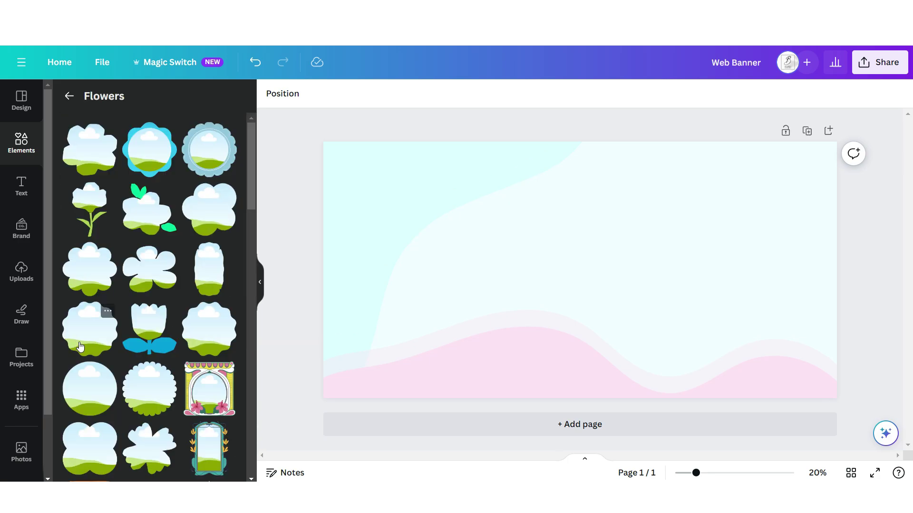
{"action": "left_click", "coordinate": [80, 346]}
{"action": "left_click_drag", "start_coordinate": [605, 247], "coordinate": [483, 221]}
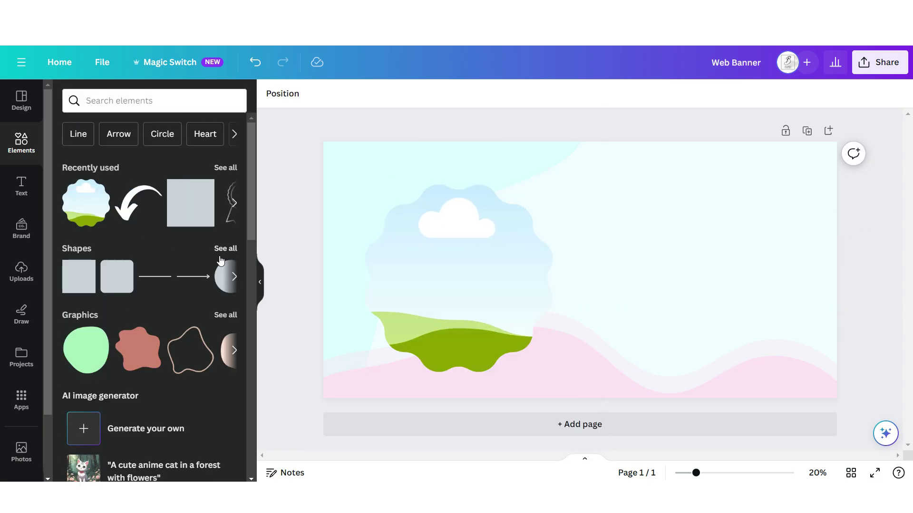
- Add a semi-transparent purple circle over the green hill area
{"action": "left_click", "coordinate": [226, 249]}
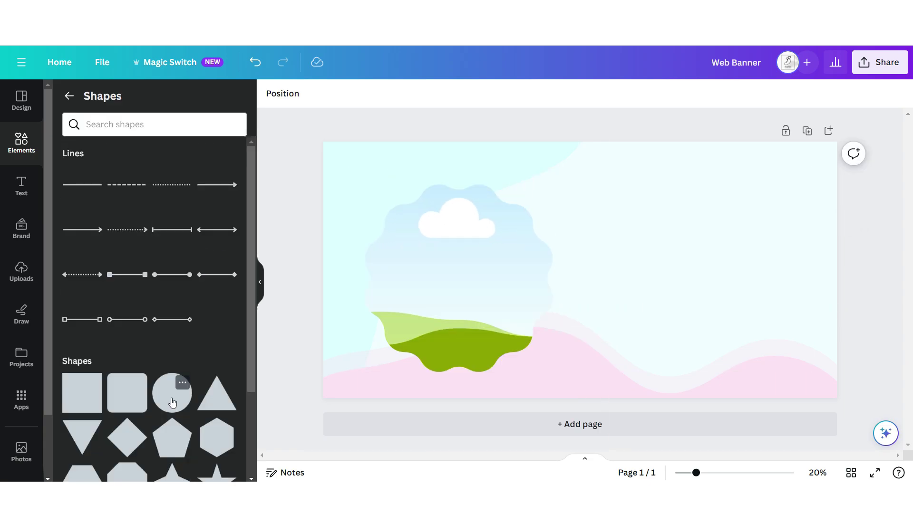
{"action": "left_click", "coordinate": [172, 393]}
{"action": "left_click_drag", "start_coordinate": [579, 267], "coordinate": [416, 325]}
{"action": "left_click", "coordinate": [329, 93]}
{"action": "left_click", "coordinate": [65, 166]}
{"action": "left_click", "coordinate": [99, 236]}
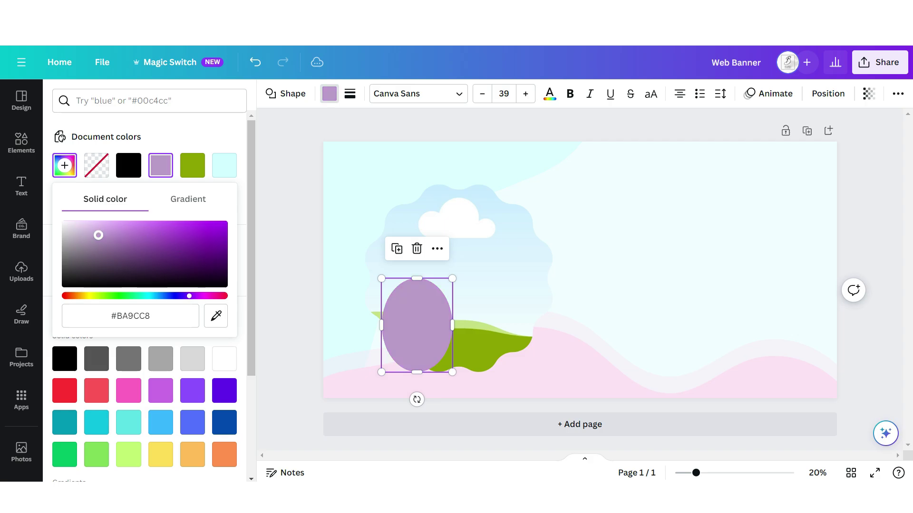
{"action": "left_click", "coordinate": [869, 93]}
{"action": "left_click_drag", "start_coordinate": [874, 140], "coordinate": [821, 140]}
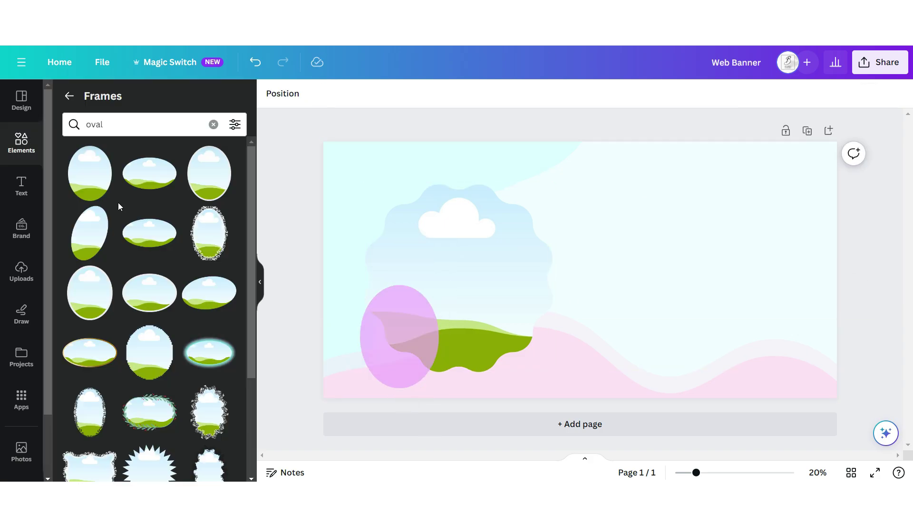
- Place an oval frame over the purple oval and fill the wavy frame with the face-and-hands photo
{"action": "left_click", "coordinate": [91, 178]}
{"action": "left_click_drag", "start_coordinate": [550, 264], "coordinate": [357, 302]}
{"action": "left_click_drag", "start_coordinate": [439, 242], "coordinate": [418, 320]}
{"action": "left_click", "coordinate": [21, 271]}
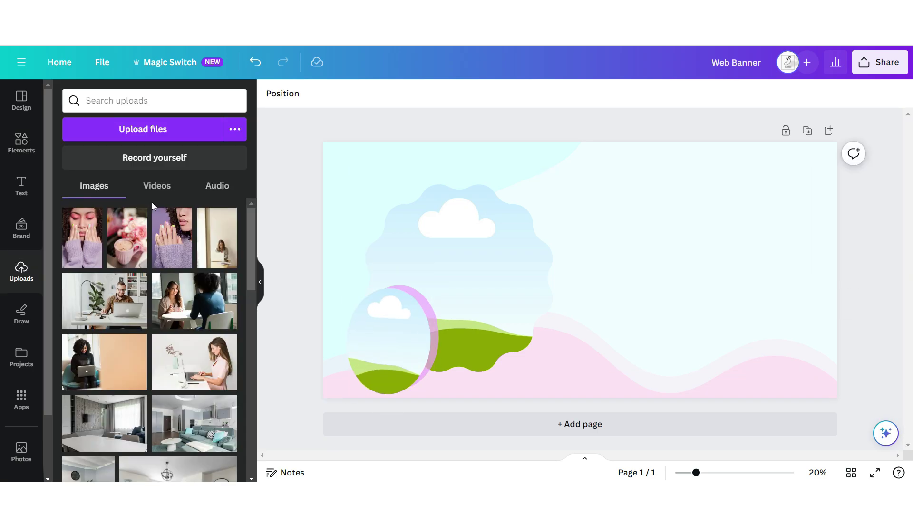
{"action": "mouse_move", "coordinate": [82, 238]}
{"action": "left_mouse_down"}
{"action": "mouse_move", "coordinate": [183, 193]}
{"action": "mouse_move", "coordinate": [371, 203]}
{"action": "mouse_move", "coordinate": [511, 300]}
{"action": "left_mouse_up"}
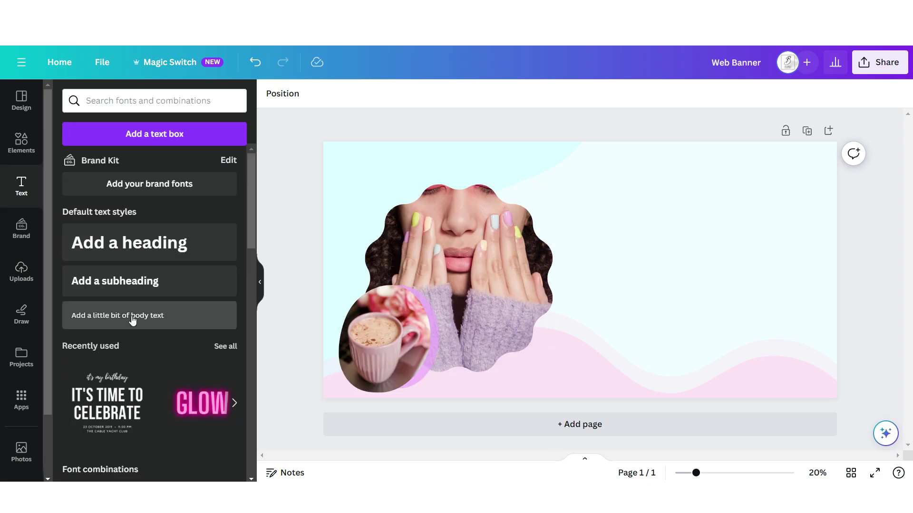
- Add teal Playlist Script 'Fall & Winter' and outlined Core Bandi Face 'NEW ARRIVALS' text
{"action": "left_click", "coordinate": [147, 316]}
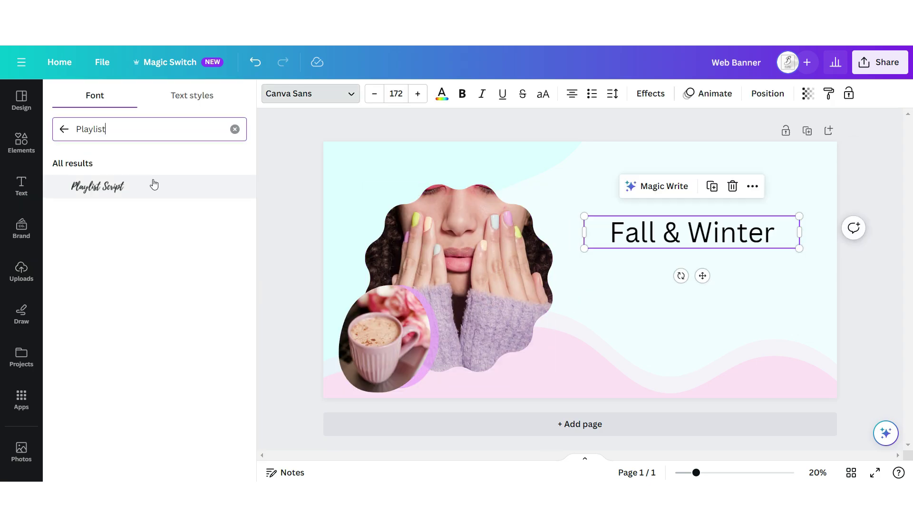
{"action": "left_click", "coordinate": [154, 185]}
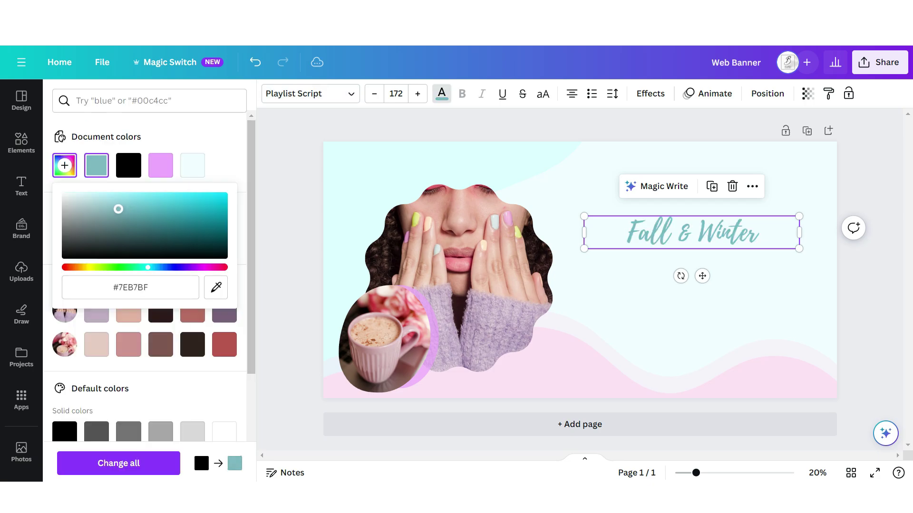
{"action": "left_click_drag", "start_coordinate": [119, 209], "coordinate": [132, 200]}
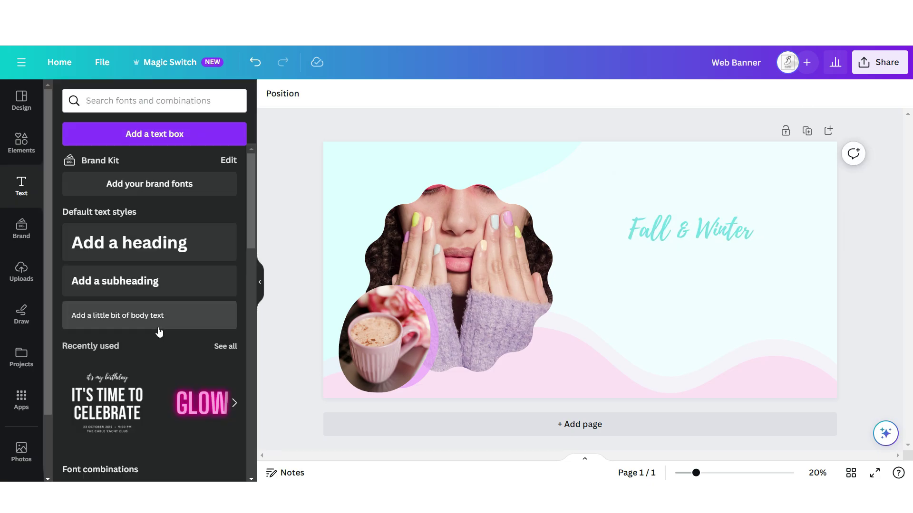
{"action": "left_click", "coordinate": [158, 328]}
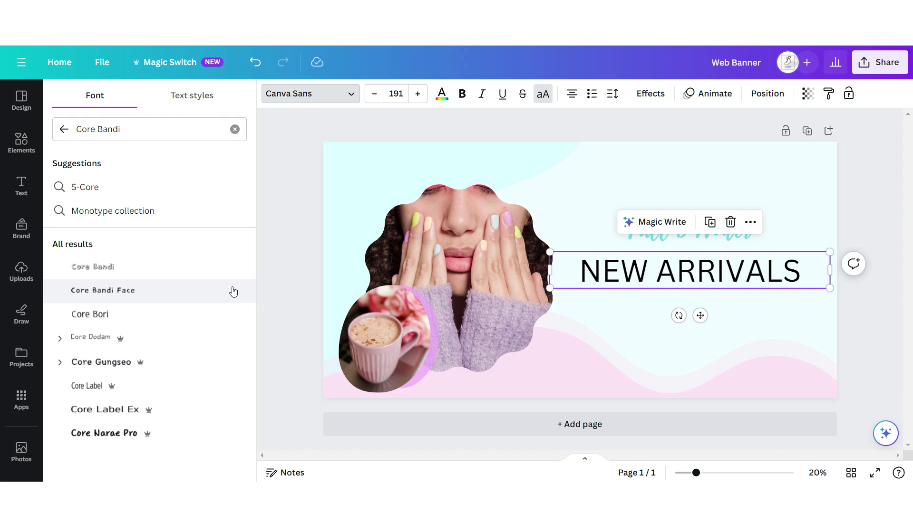
{"action": "left_click", "coordinate": [215, 294]}
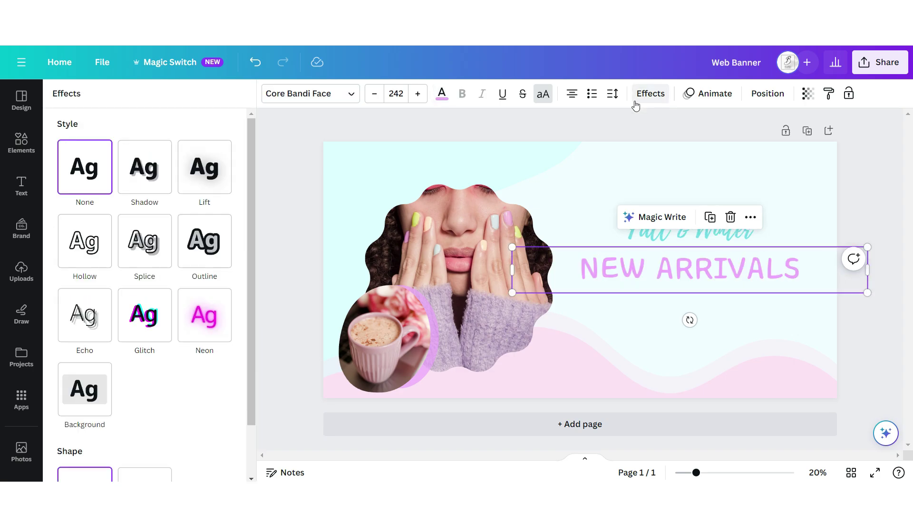
{"action": "left_click", "coordinate": [216, 242]}
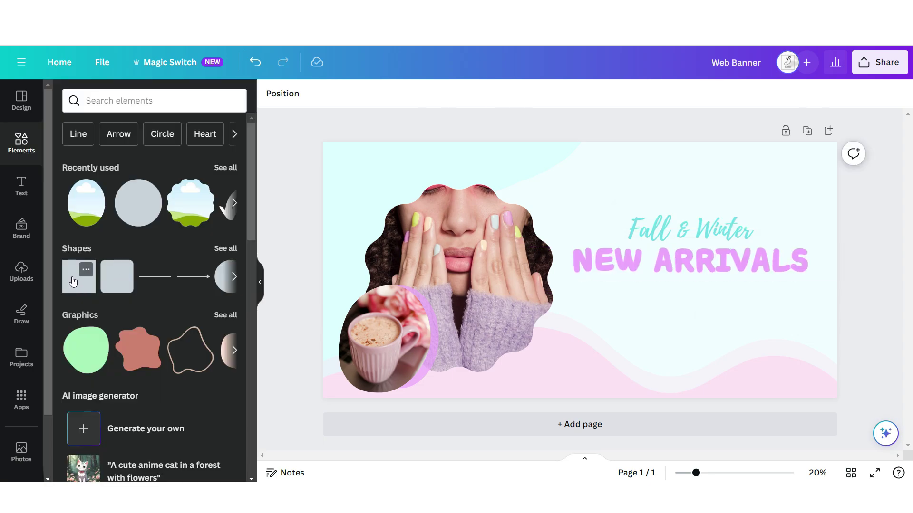
- Add a light pink rounded-corner bar below the headline
{"action": "left_click", "coordinate": [79, 277]}
{"action": "left_click_drag", "start_coordinate": [580, 270], "coordinate": [633, 324]}
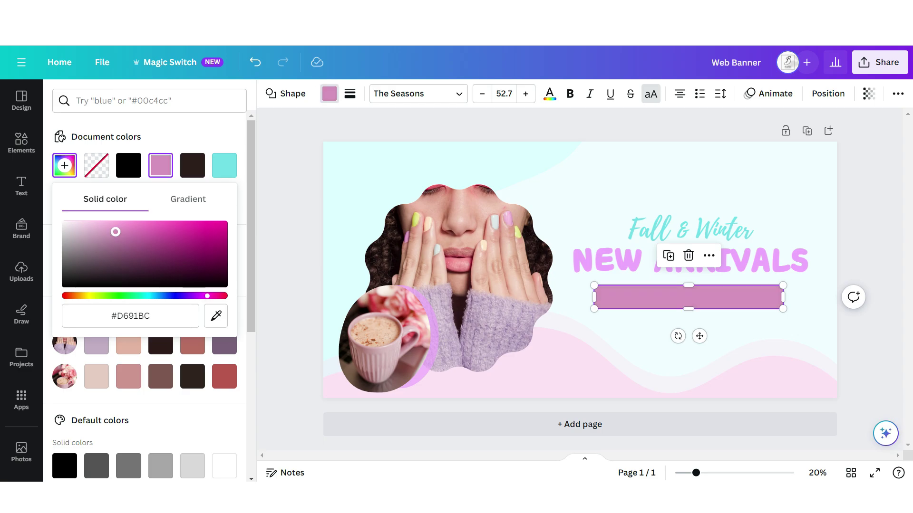
{"action": "left_click", "coordinate": [97, 224]}
{"action": "left_click", "coordinate": [350, 94]}
{"action": "left_click_drag", "start_coordinate": [355, 204], "coordinate": [533, 203]}
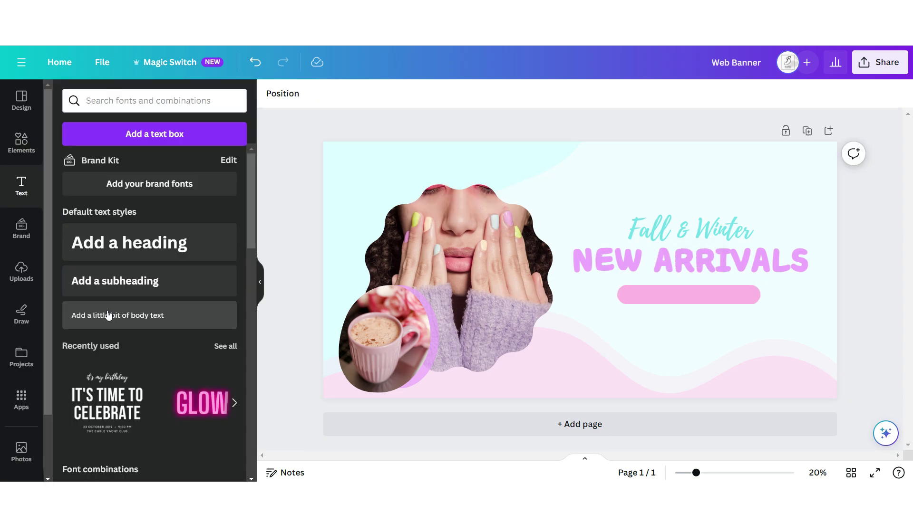
- Place white Capriola 'WARDROBE STAPLES' text on the pink bar
{"action": "left_click", "coordinate": [125, 319]}
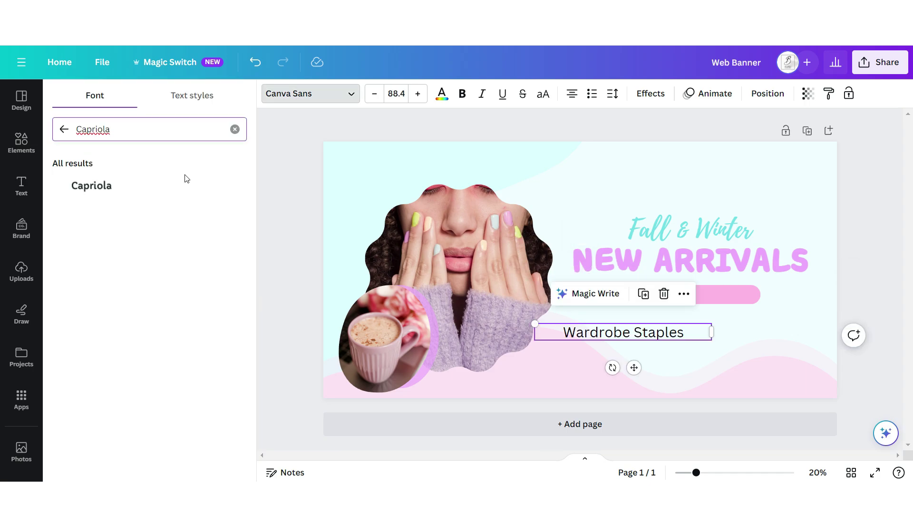
{"action": "left_click", "coordinate": [186, 185]}
{"action": "left_click", "coordinate": [442, 93]}
{"action": "left_click", "coordinate": [224, 431]}
{"action": "left_click_drag", "start_coordinate": [668, 334], "coordinate": [723, 296]}
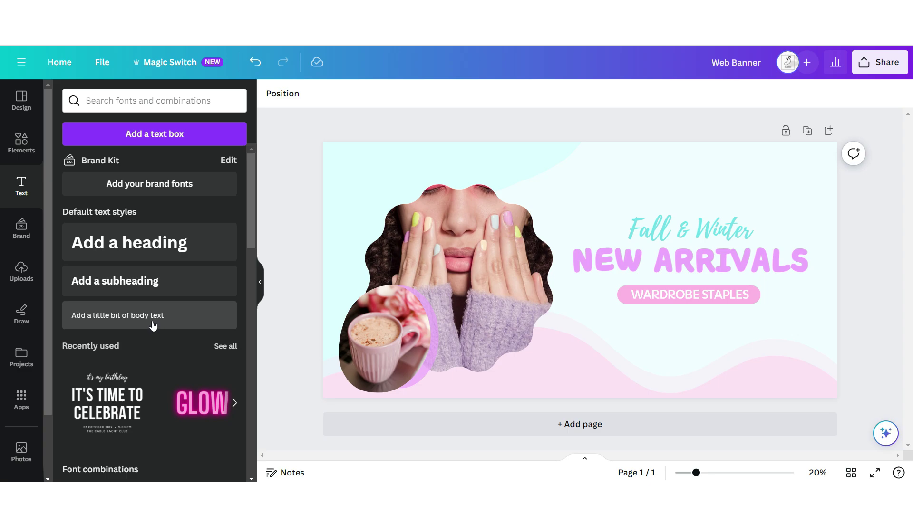
- Add light green uppercase 'SHOP THE SALE!' with a green outline, then download as PNG
{"action": "left_click", "coordinate": [152, 323]}
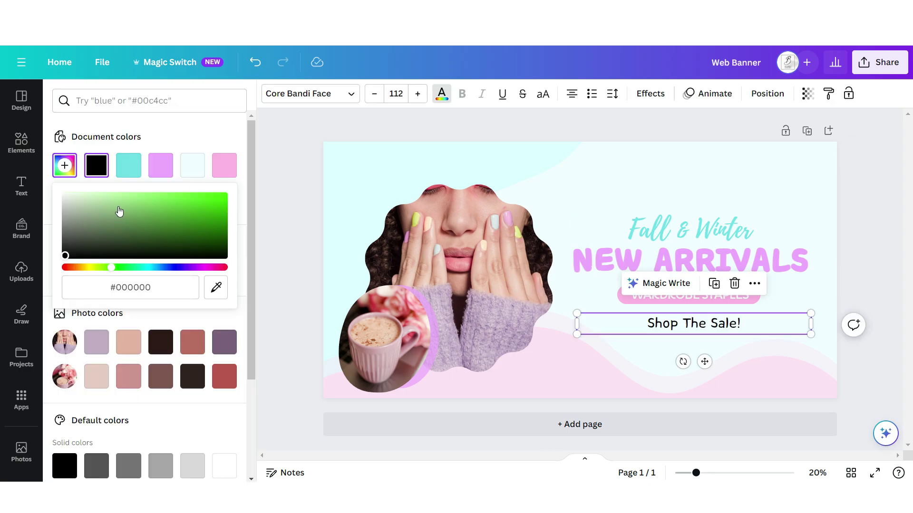
{"action": "left_click_drag", "start_coordinate": [113, 211], "coordinate": [131, 206]}
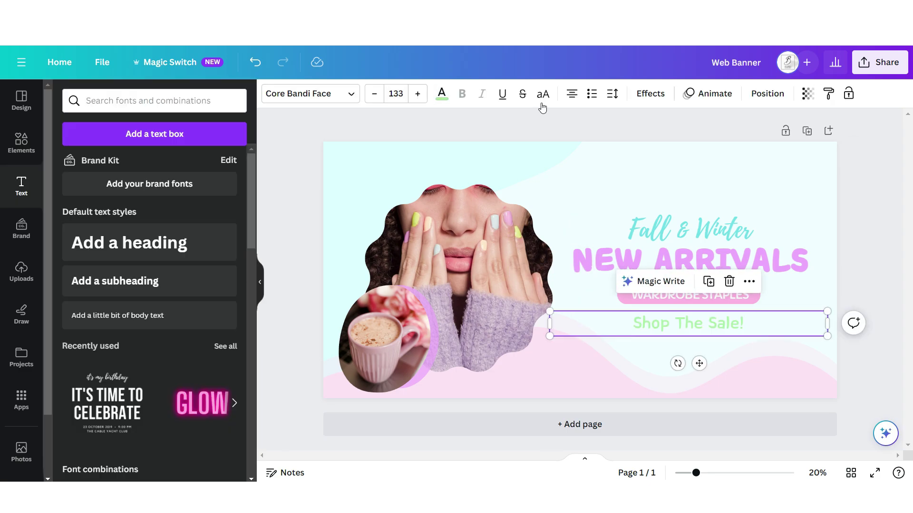
{"action": "left_click", "coordinate": [544, 98]}
{"action": "left_click", "coordinate": [648, 93]}
{"action": "left_click", "coordinate": [204, 241]}
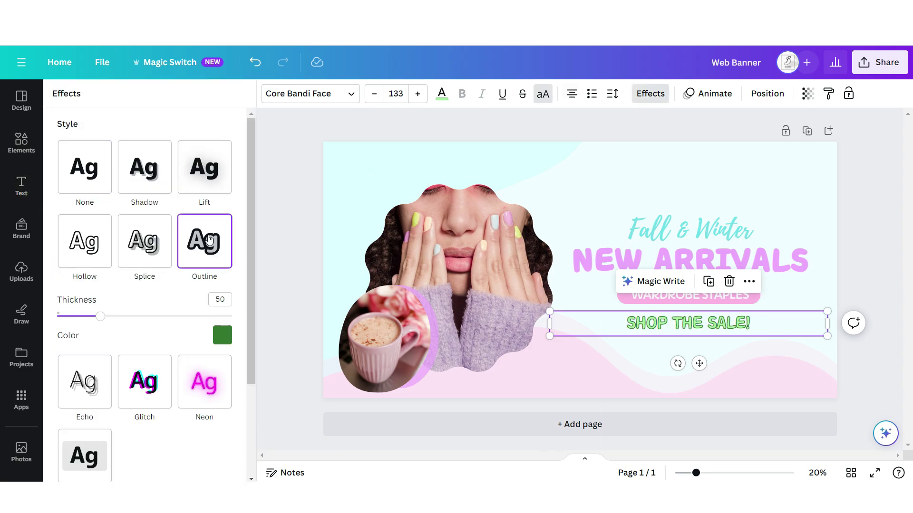
{"action": "left_click", "coordinate": [222, 334]}
{"action": "left_click", "coordinate": [150, 199]}
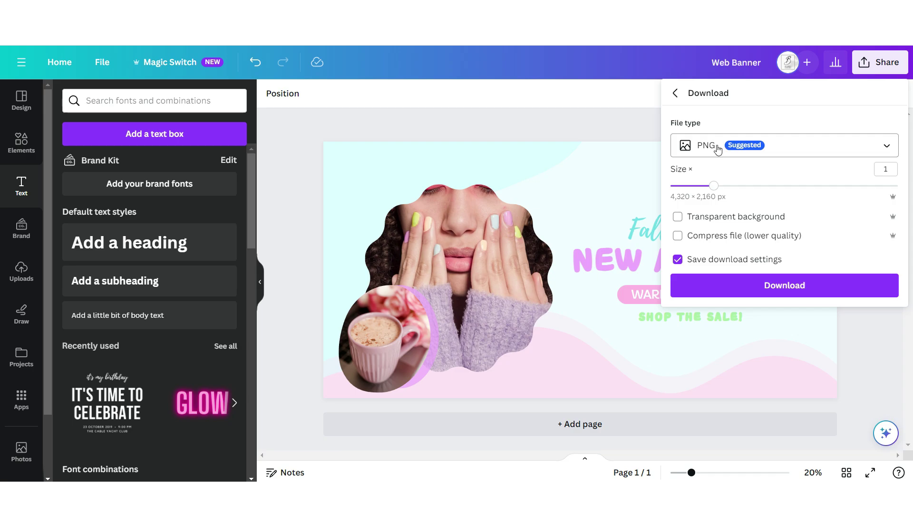
{"action": "left_click", "coordinate": [825, 283]}
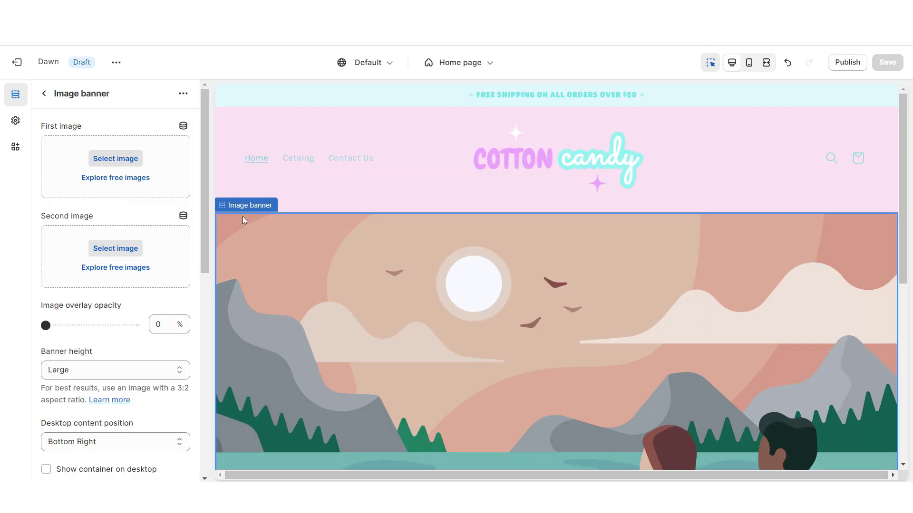
- Set the Canva banner as the first image and banner height to 'Adapt to first image'
{"action": "left_click", "coordinate": [127, 157]}
{"action": "double_click", "coordinate": [353, 270]}
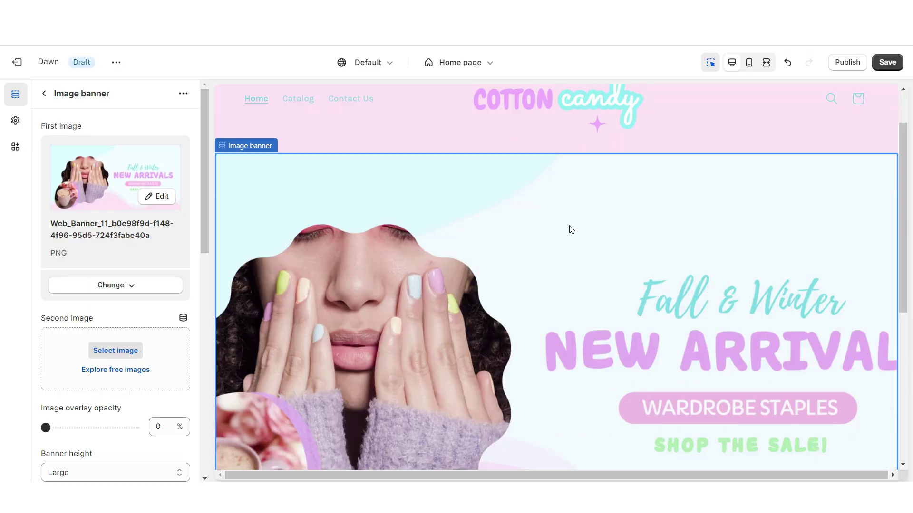
{"action": "scroll", "coordinate": [555, 221], "scroll_direction": "down", "scroll_amount": 4}
{"action": "scroll", "coordinate": [79, 213], "scroll_direction": "down", "scroll_amount": 5}
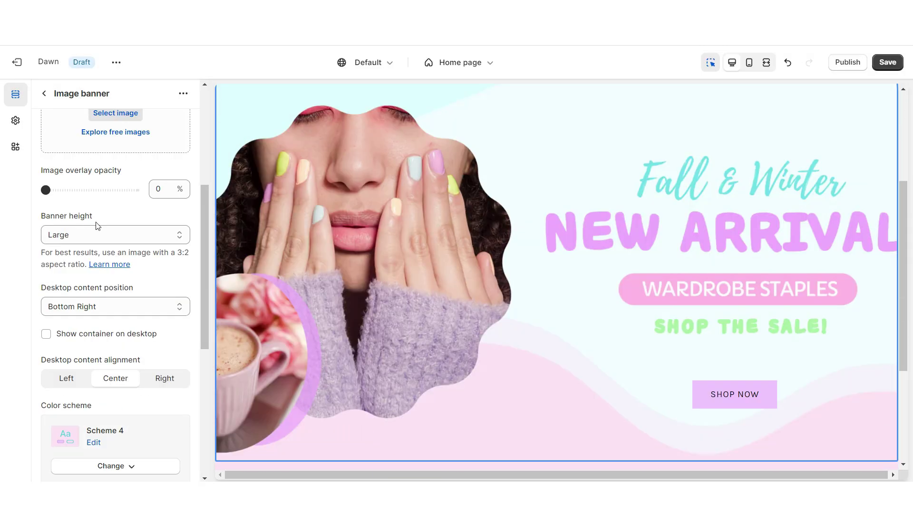
{"action": "left_click", "coordinate": [98, 234]}
{"action": "left_click", "coordinate": [102, 247]}
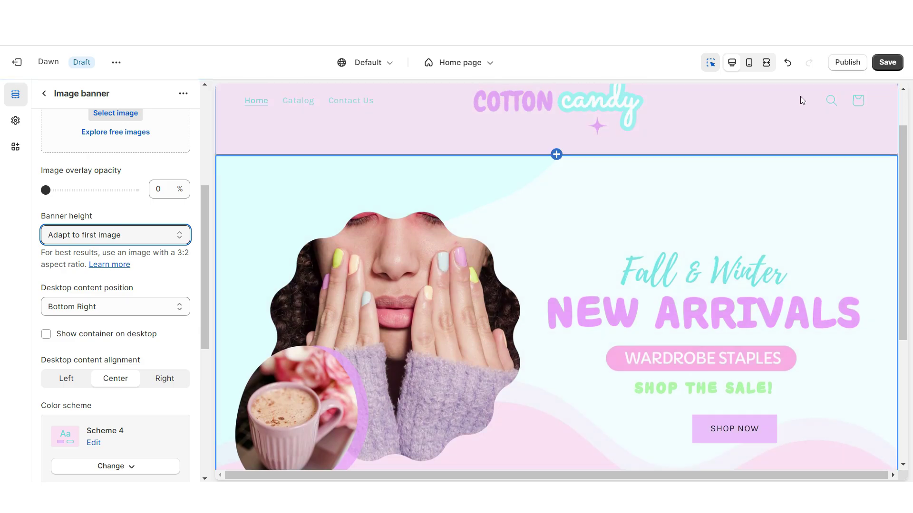
- Preview the home page full-screen to check the whole banner is shown
{"action": "left_click", "coordinate": [766, 62]}
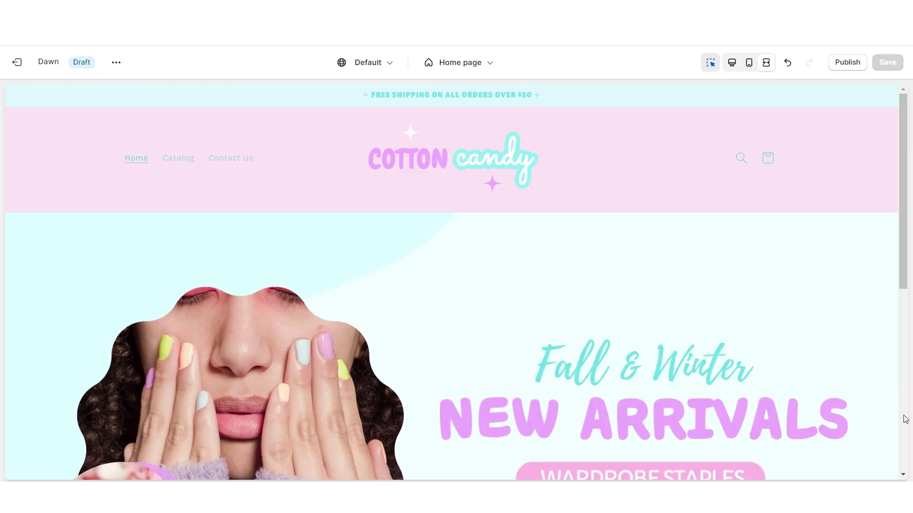
{"action": "scroll", "coordinate": [905, 419], "scroll_direction": "down", "scroll_amount": 5}
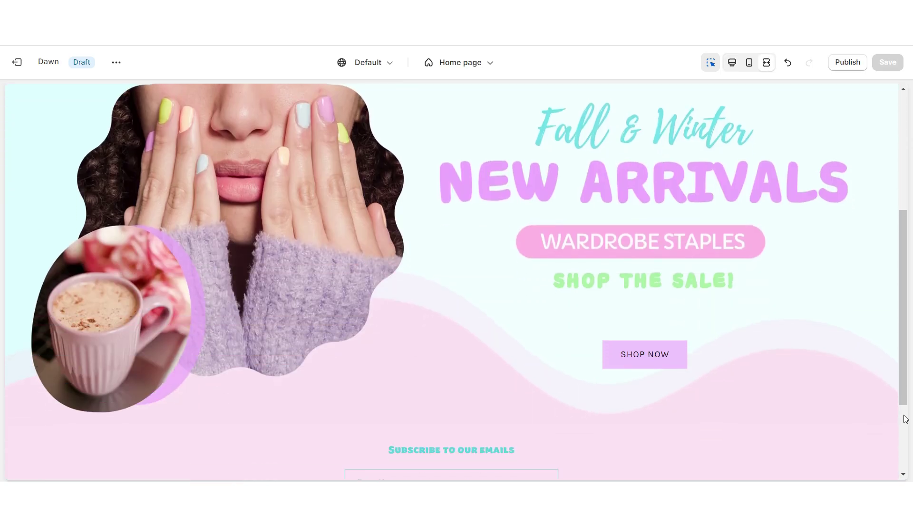
{"action": "scroll", "coordinate": [903, 418], "scroll_direction": "up", "scroll_amount": 5}
{"action": "scroll", "coordinate": [903, 418], "scroll_direction": "down", "scroll_amount": 4}
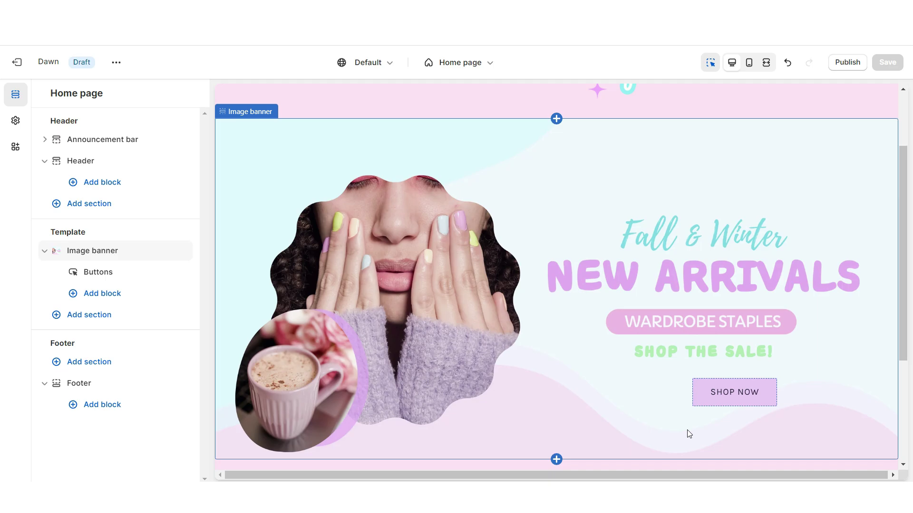
- Add a Collection list section below the banner using colour Scheme 4
{"action": "left_click", "coordinate": [556, 459]}
{"action": "left_click", "coordinate": [219, 268]}
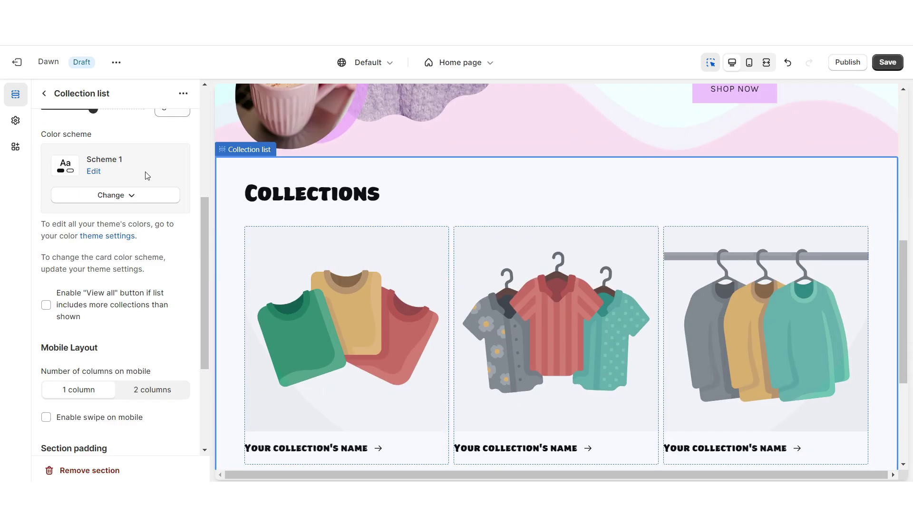
{"action": "left_click", "coordinate": [142, 195]}
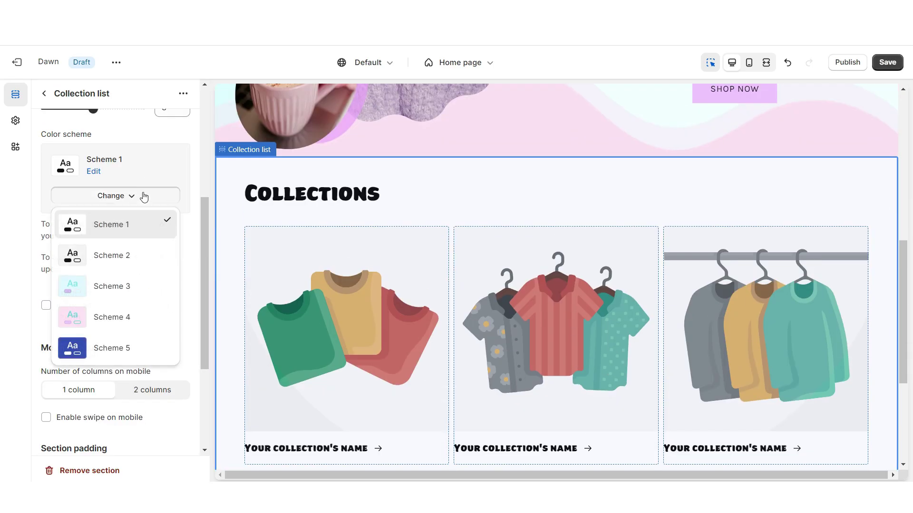
{"action": "left_click", "coordinate": [143, 311]}
- Change the heading to SHOP CATEGORIES, save, and show four collections per desktop row
{"action": "scroll", "coordinate": [65, 129], "scroll_direction": "up", "scroll_amount": 5}
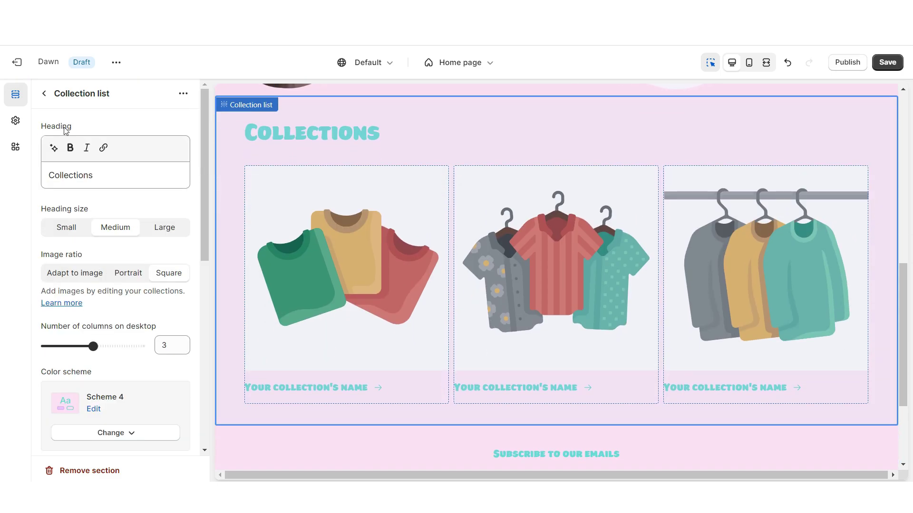
{"action": "double_click", "coordinate": [85, 175]}
{"action": "right_click", "coordinate": [84, 176]}
{"action": "left_click", "coordinate": [98, 236]}
{"action": "scroll", "coordinate": [103, 178], "scroll_direction": "down", "scroll_amount": 4}
{"action": "key", "text": "ctrl+s"}
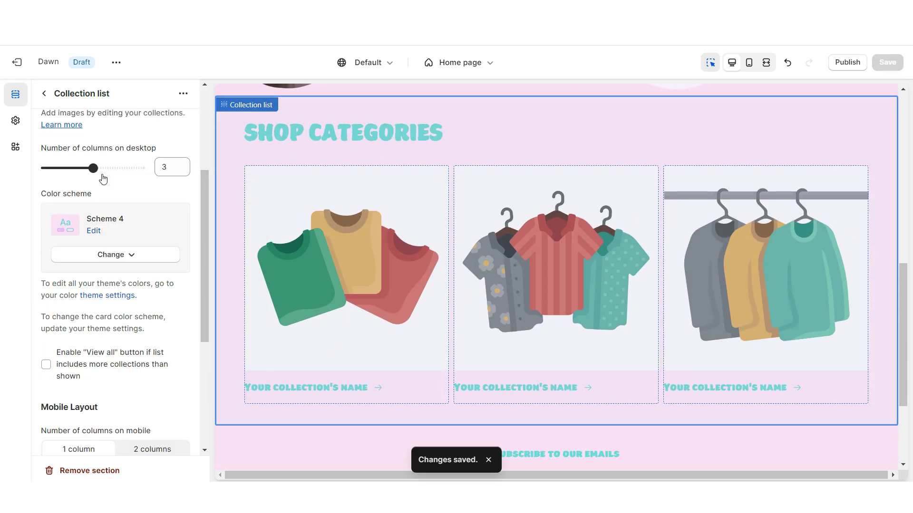
{"action": "left_click_drag", "start_coordinate": [95, 168], "coordinate": [117, 168]}
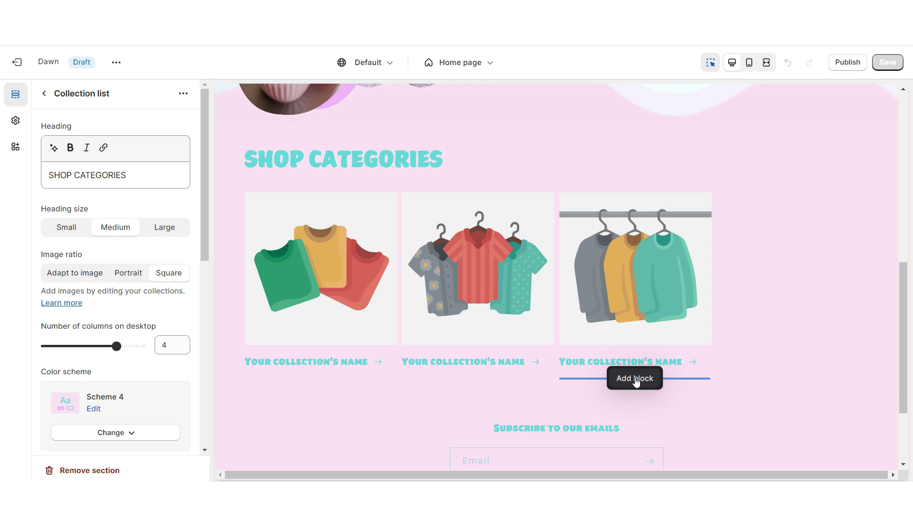
{"action": "scroll", "coordinate": [115, 165], "scroll_direction": "down", "scroll_amount": 8}
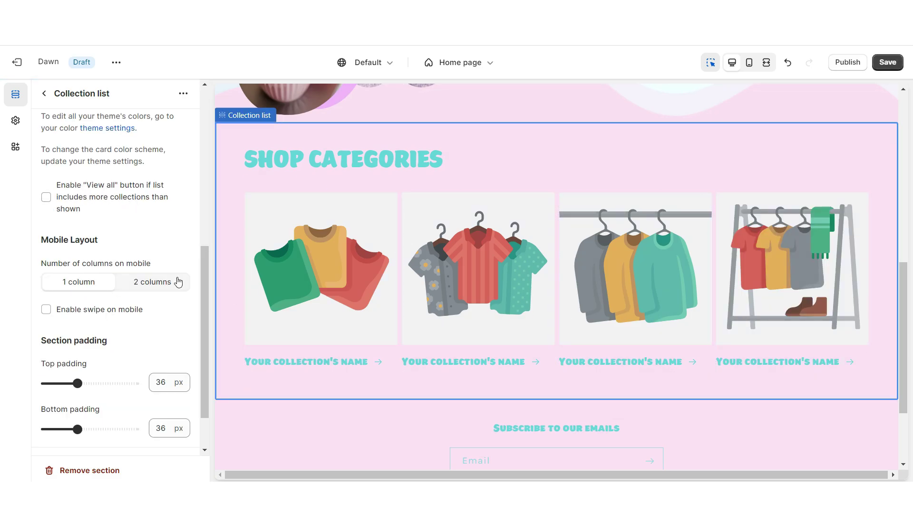
{"action": "left_click", "coordinate": [339, 238]}
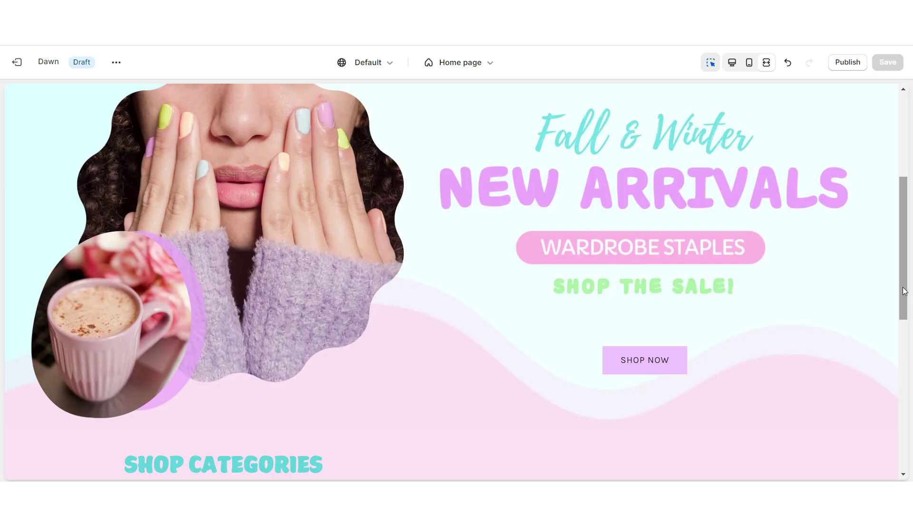
- Scroll the preview down to the four-column SHOP CATEGORIES section
{"action": "scroll", "coordinate": [905, 291], "scroll_direction": "down", "scroll_amount": 2}
{"action": "scroll", "coordinate": [904, 291], "scroll_direction": "down", "scroll_amount": 4}
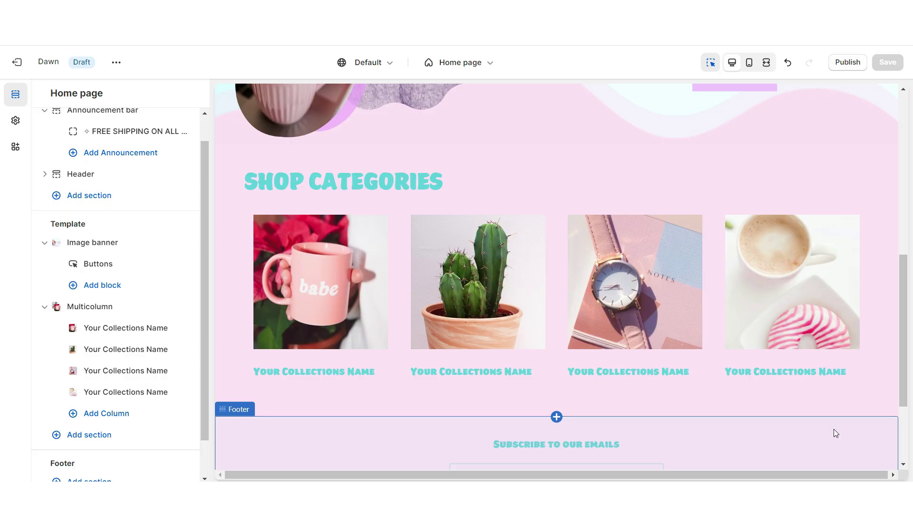
- Add an Image banner below the categories with the text container hidden on desktop and mobile
{"action": "left_click", "coordinate": [559, 399]}
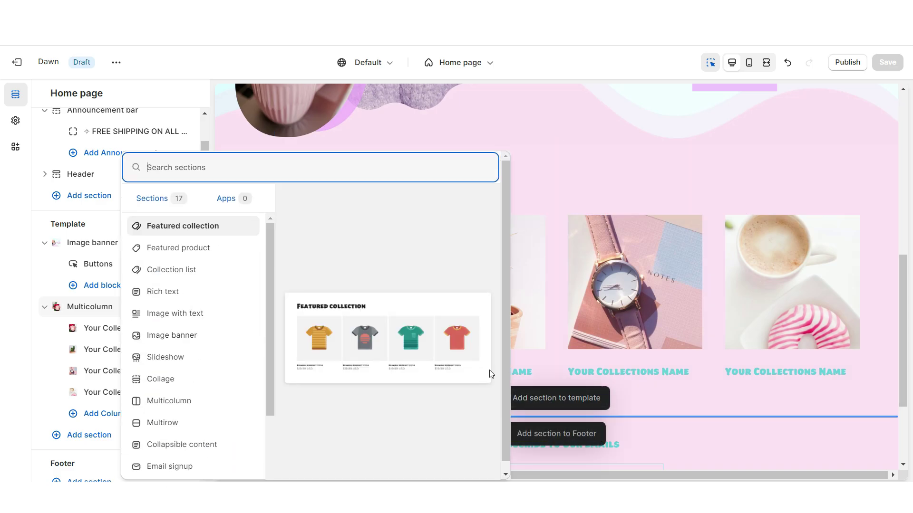
{"action": "left_click", "coordinate": [218, 335]}
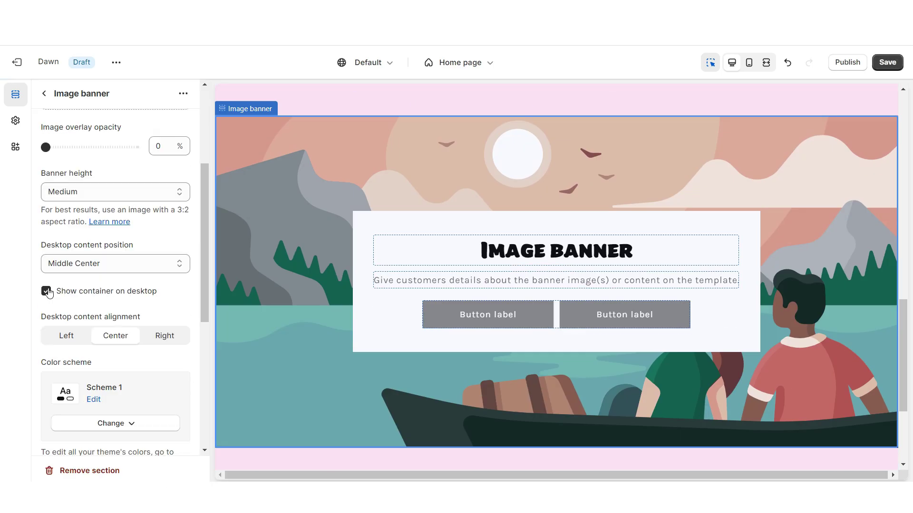
{"action": "left_click", "coordinate": [46, 291]}
{"action": "scroll", "coordinate": [45, 309], "scroll_direction": "down", "scroll_amount": 6}
{"action": "left_click", "coordinate": [46, 370]}
- Clear the second button label and set the first button to CONTACT US linking to Contact
{"action": "triple_click", "coordinate": [56, 279]}
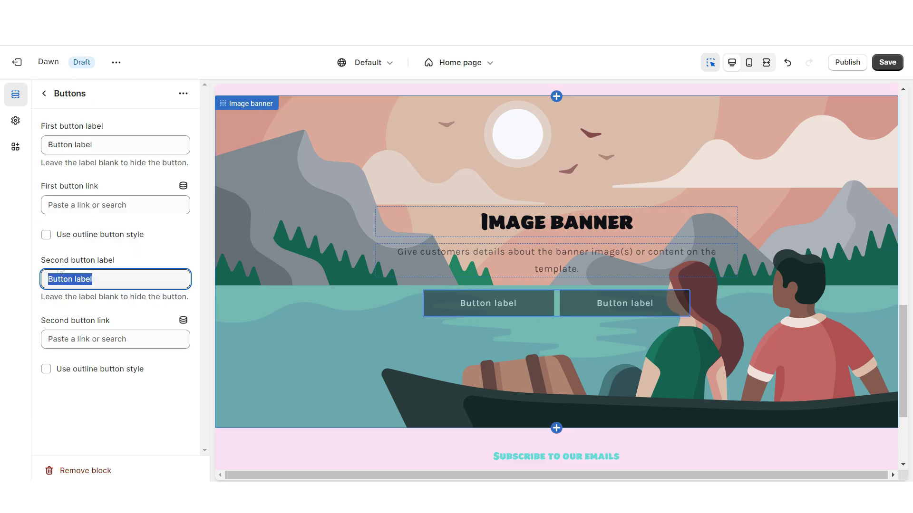
{"action": "key", "text": "BackSpace"}
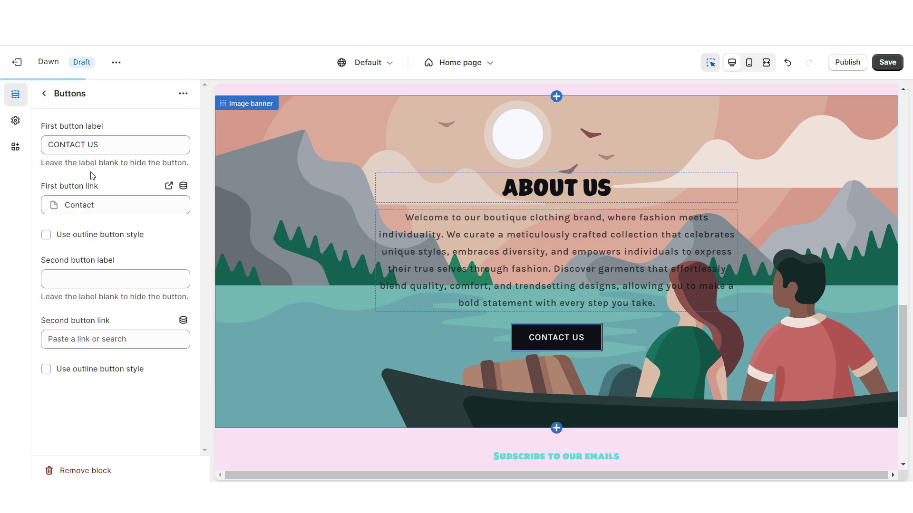
{"action": "left_click", "coordinate": [114, 144]}
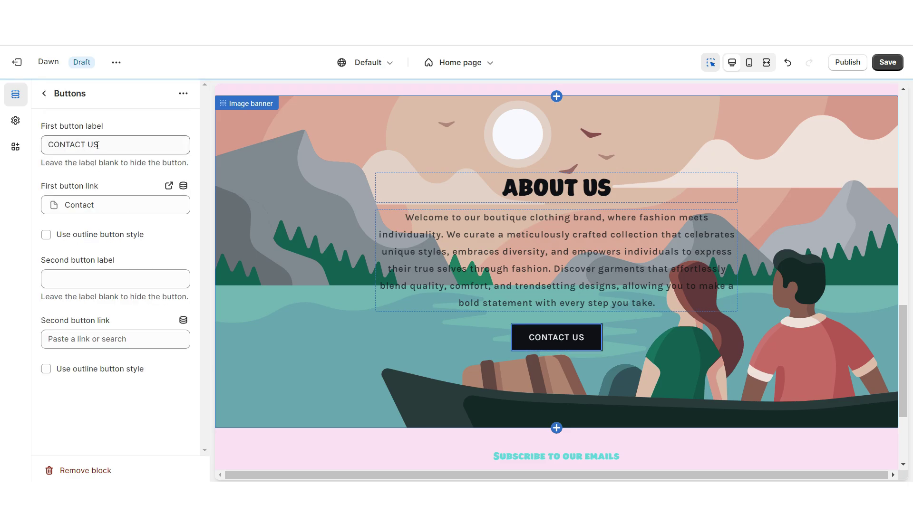
{"action": "left_click", "coordinate": [107, 196]}
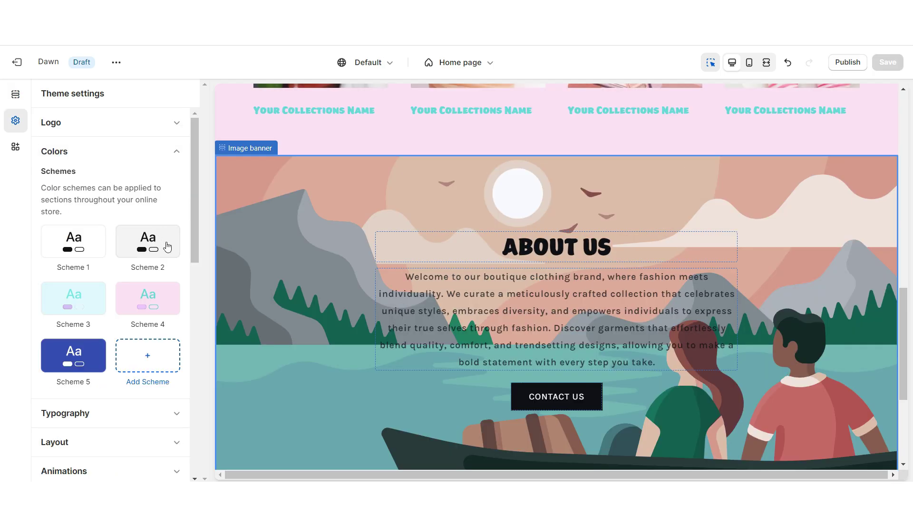
{"action": "left_click", "coordinate": [162, 247]}
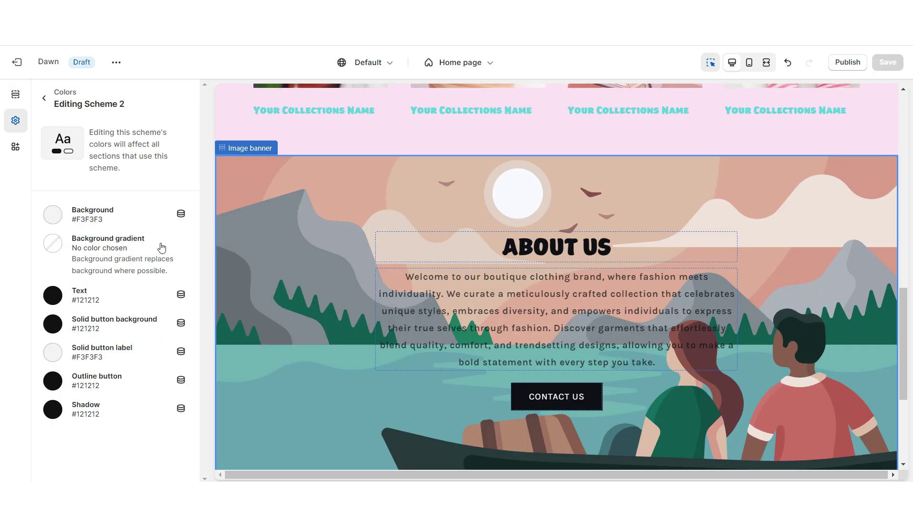
- Give Scheme 2 a #FFF0F9 background, white text, #93E7ED button background and white button label
{"action": "left_click", "coordinate": [136, 206]}
{"action": "left_click", "coordinate": [157, 316]}
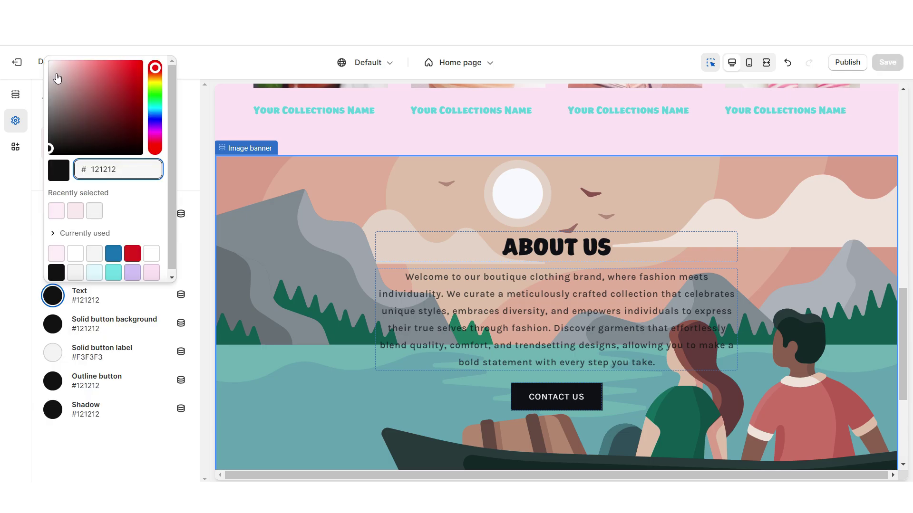
{"action": "left_click_drag", "start_coordinate": [57, 77], "coordinate": [48, 61]}
{"action": "left_click", "coordinate": [47, 328]}
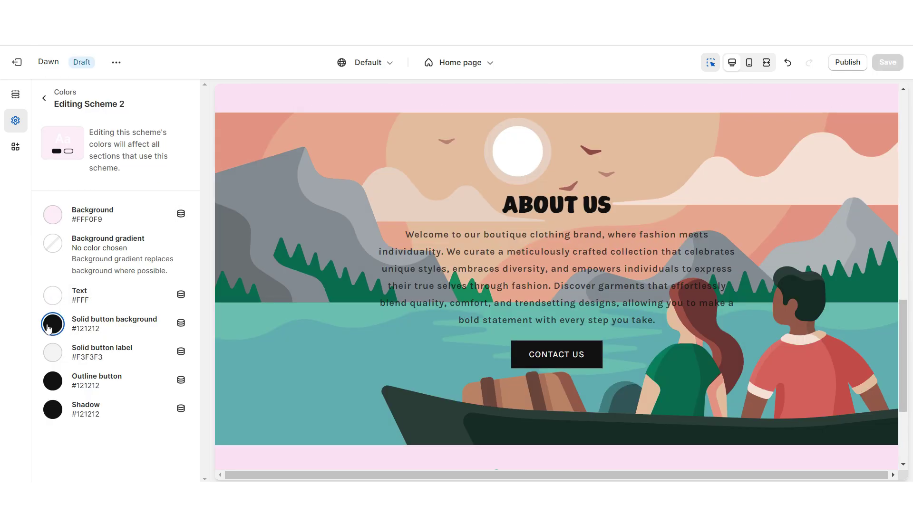
{"action": "left_click", "coordinate": [48, 328]}
{"action": "type", "text": "95E5EA"}
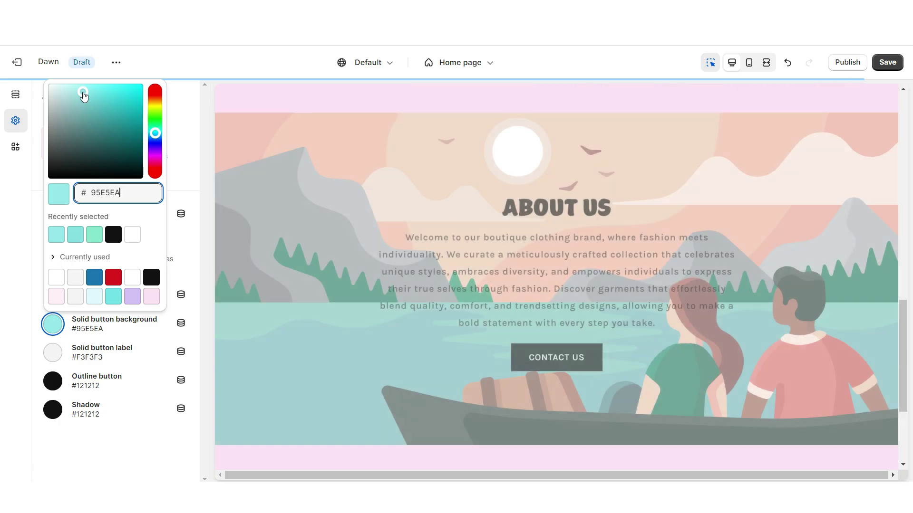
{"action": "left_click", "coordinate": [83, 96]}
{"action": "key", "text": "ctrl+s"}
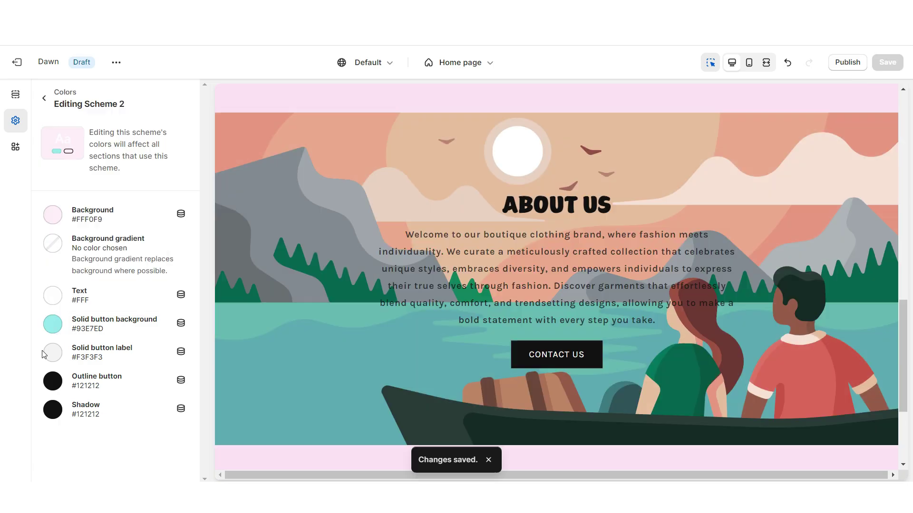
{"action": "left_click", "coordinate": [54, 360]}
{"action": "left_click_drag", "start_coordinate": [53, 122], "coordinate": [33, 98]}
- Apply Scheme 2 to the About Us image banner
{"action": "left_click", "coordinate": [271, 185]}
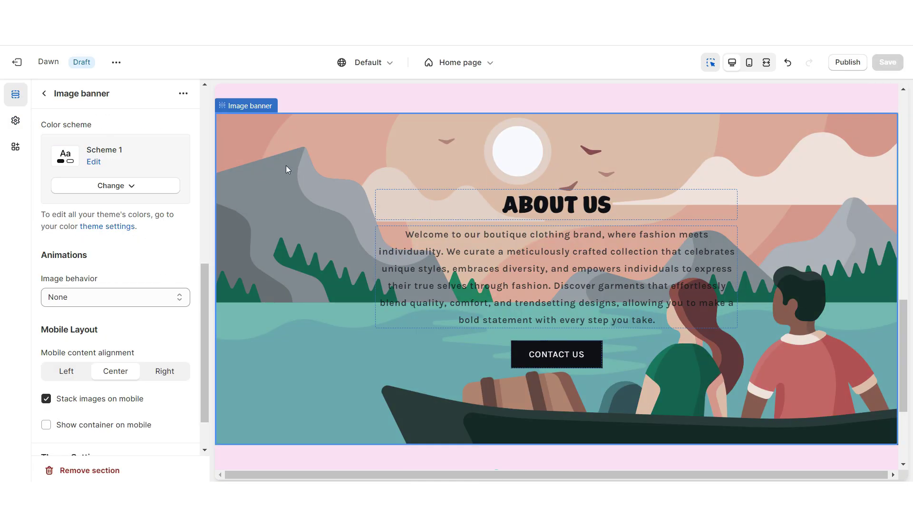
{"action": "left_click", "coordinate": [115, 186]}
{"action": "left_click", "coordinate": [165, 246]}
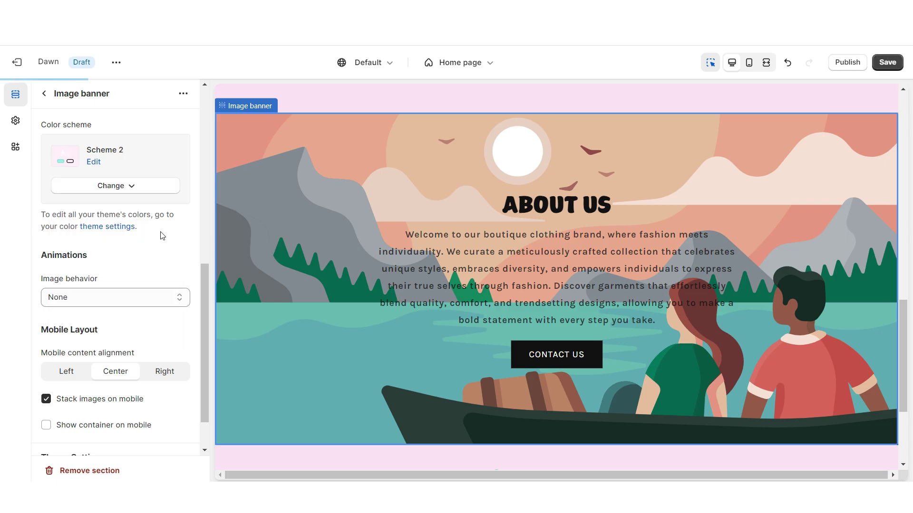
{"action": "scroll", "coordinate": [119, 138], "scroll_direction": "up", "scroll_amount": 8}
- Use the pastel seascape as the banner's first image with a fixed background position
{"action": "left_click", "coordinate": [123, 159]}
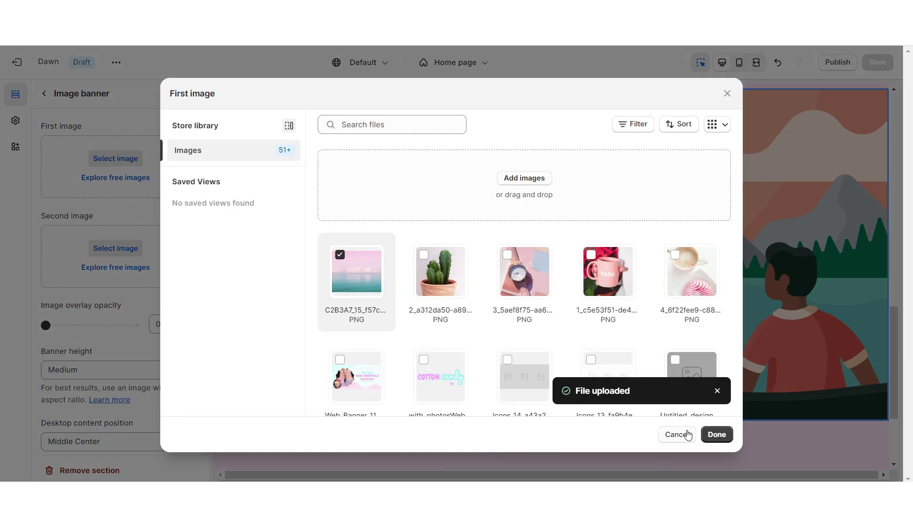
{"action": "left_click", "coordinate": [715, 434]}
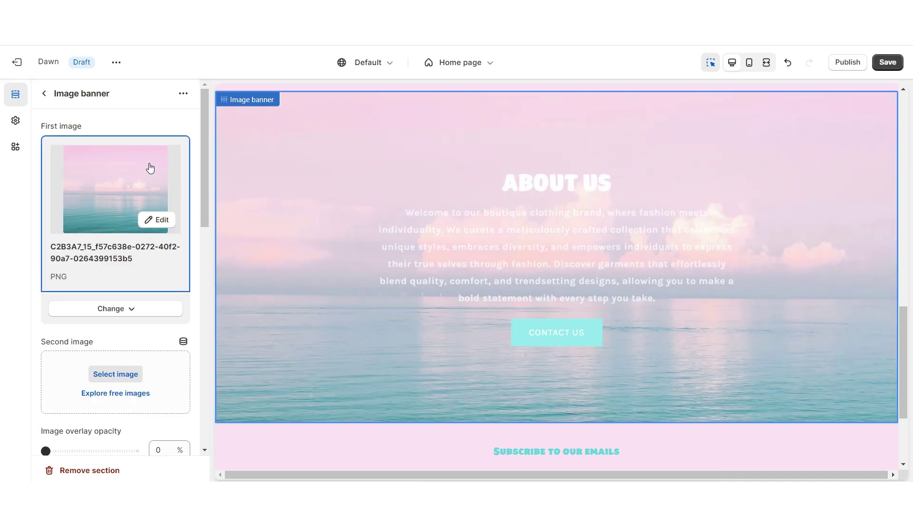
{"action": "scroll", "coordinate": [143, 190], "scroll_direction": "down", "scroll_amount": 10}
{"action": "left_click", "coordinate": [83, 231]}
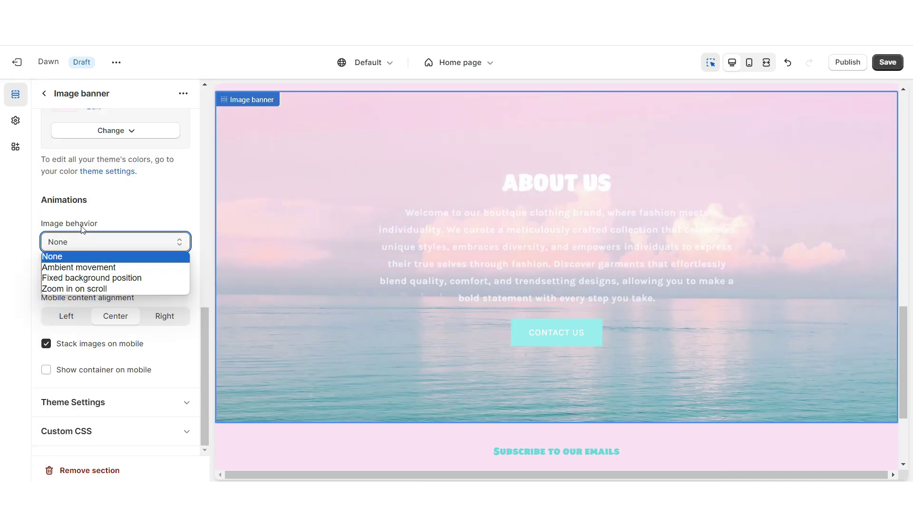
{"action": "left_click", "coordinate": [115, 278]}
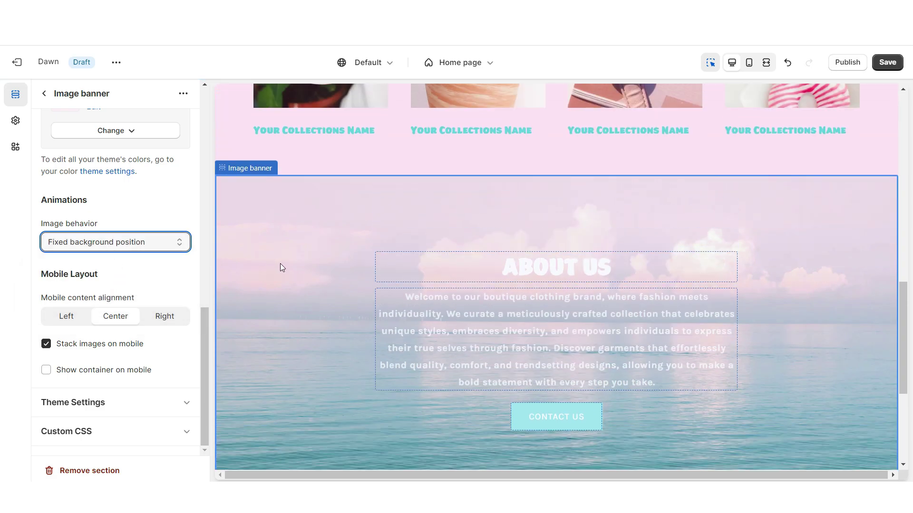
{"action": "scroll", "coordinate": [163, 120], "scroll_direction": "up", "scroll_amount": 10}
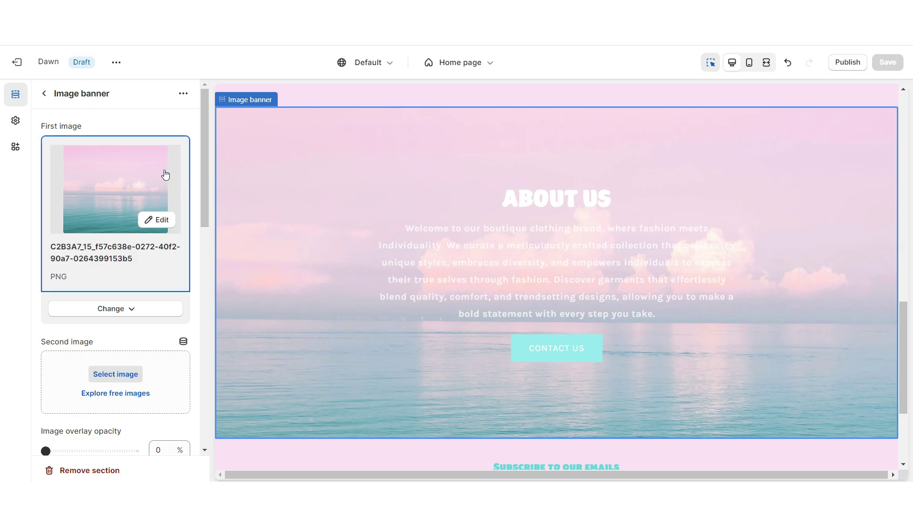
- Preview the page full-screen and scroll down to the ABOUT US banner
{"action": "left_click", "coordinate": [765, 62]}
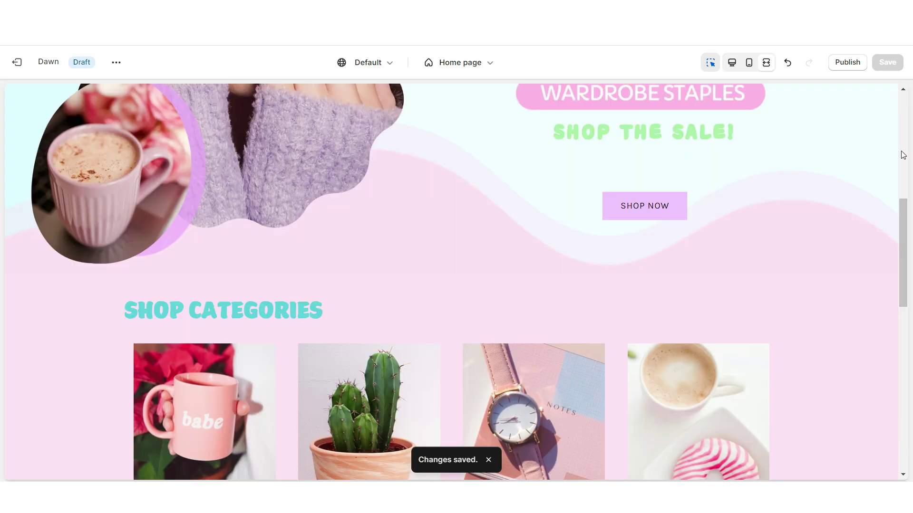
{"action": "scroll", "coordinate": [902, 155], "scroll_direction": "down", "scroll_amount": 5}
{"action": "scroll", "coordinate": [902, 155], "scroll_direction": "down", "scroll_amount": 5}
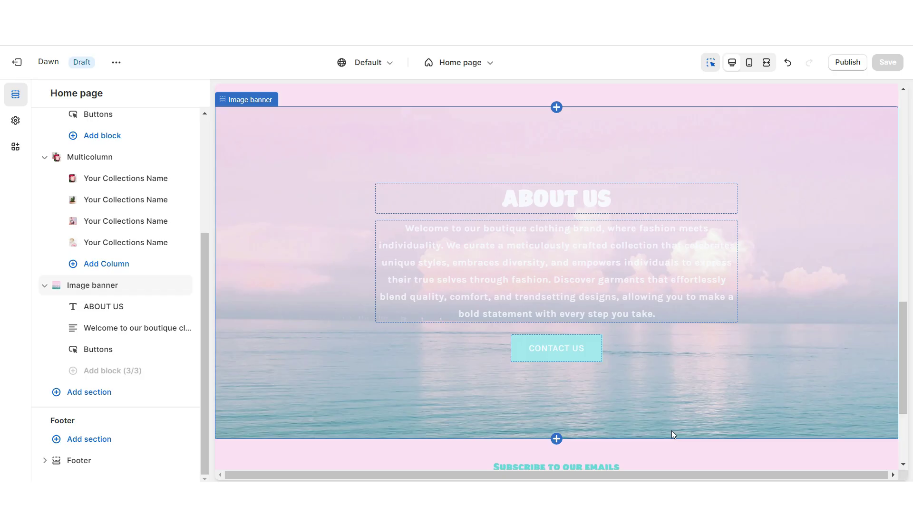
- Add a Multicolumn section below About Us and clear its heading and button label
{"action": "mouse_move", "coordinate": [558, 437]}
{"action": "left_click", "coordinate": [558, 421]}
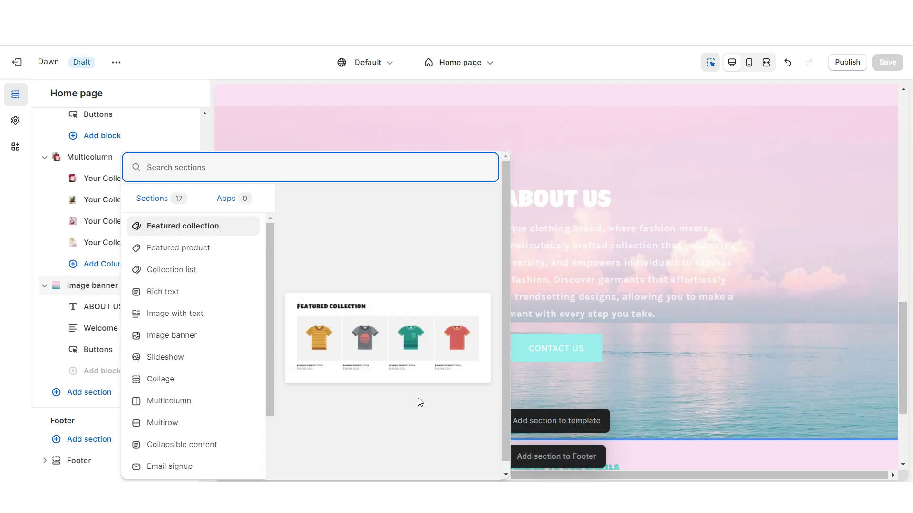
{"action": "left_click", "coordinate": [169, 401]}
{"action": "scroll", "coordinate": [114, 285], "scroll_direction": "down", "scroll_amount": 5}
{"action": "triple_click", "coordinate": [93, 264]}
{"action": "key", "text": "BackSpace"}
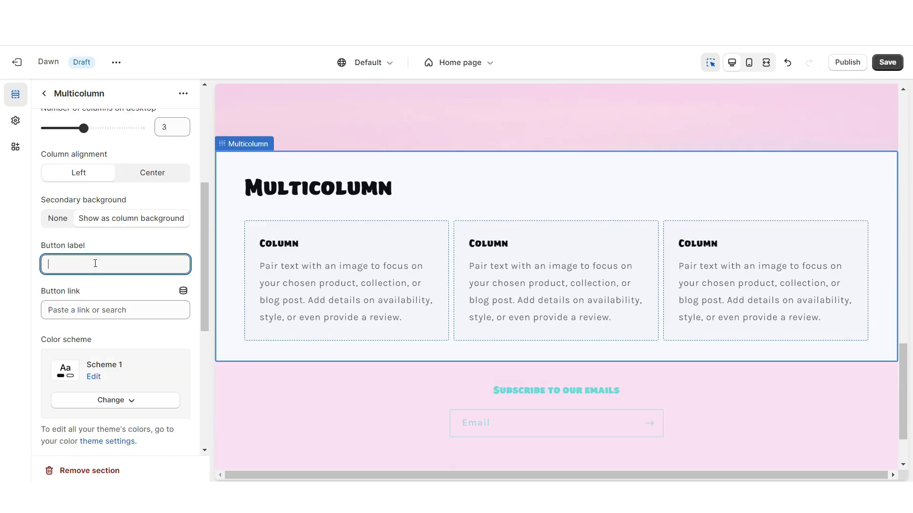
{"action": "scroll", "coordinate": [91, 265], "scroll_direction": "up", "scroll_amount": 5}
{"action": "triple_click", "coordinate": [91, 178]}
{"action": "key", "text": "BackSpace"}
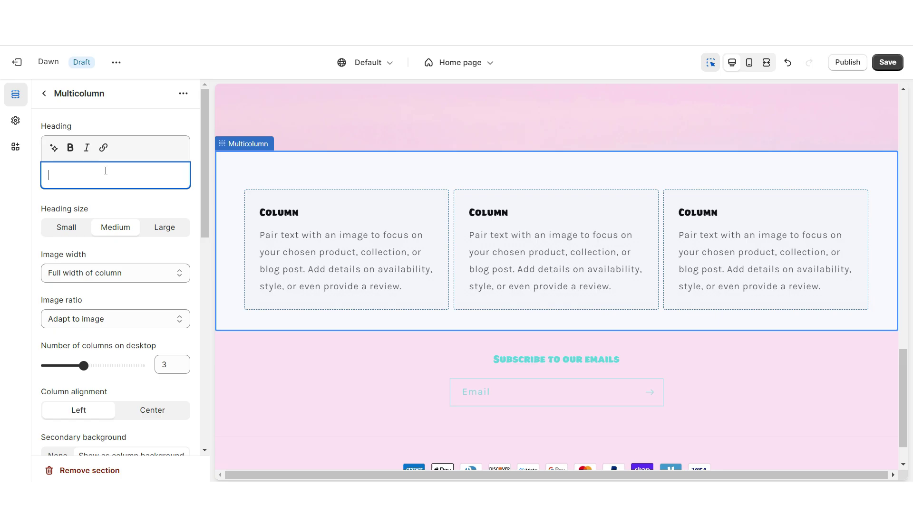
- Set the columns' secondary background to None, centre alignment, and colour Scheme 5
{"action": "scroll", "coordinate": [90, 156], "scroll_direction": "down", "scroll_amount": 6}
{"action": "left_click", "coordinate": [67, 159]}
{"action": "scroll", "coordinate": [83, 171], "scroll_direction": "up", "scroll_amount": 1}
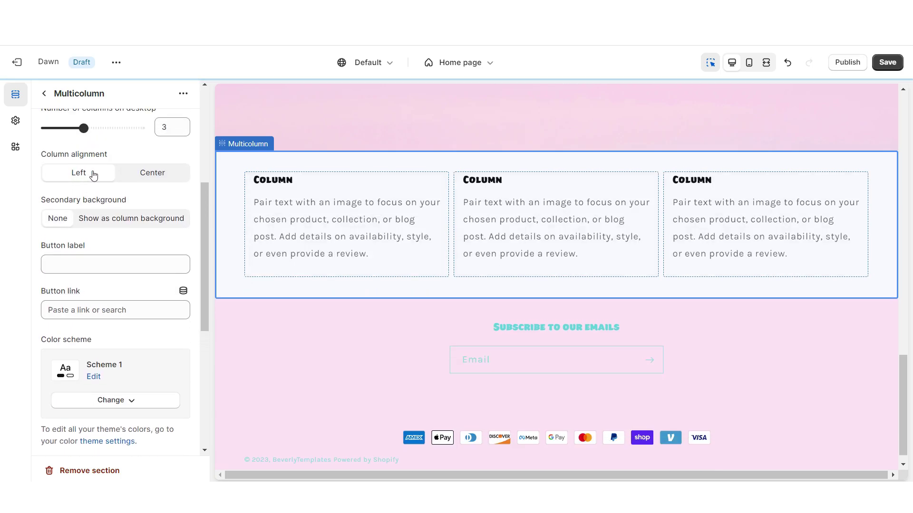
{"action": "left_click", "coordinate": [146, 173]}
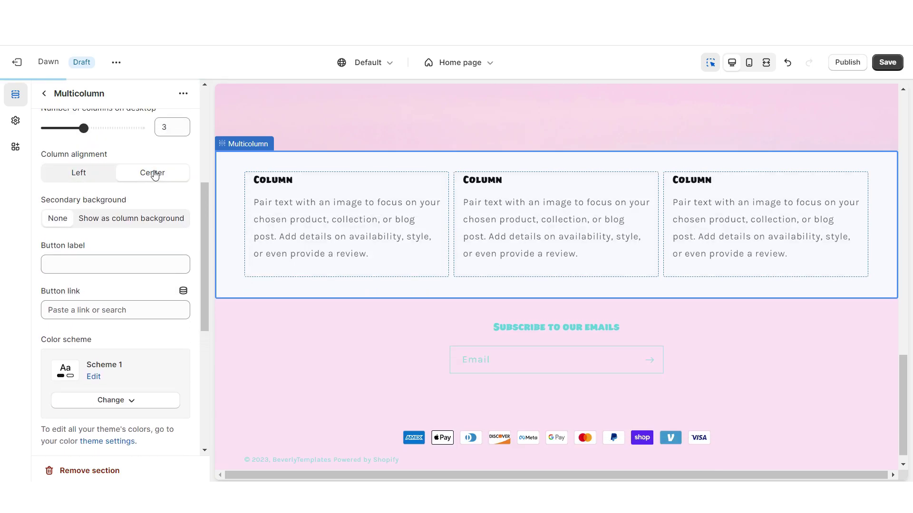
{"action": "scroll", "coordinate": [133, 285], "scroll_direction": "down", "scroll_amount": 4}
{"action": "left_click", "coordinate": [131, 222]}
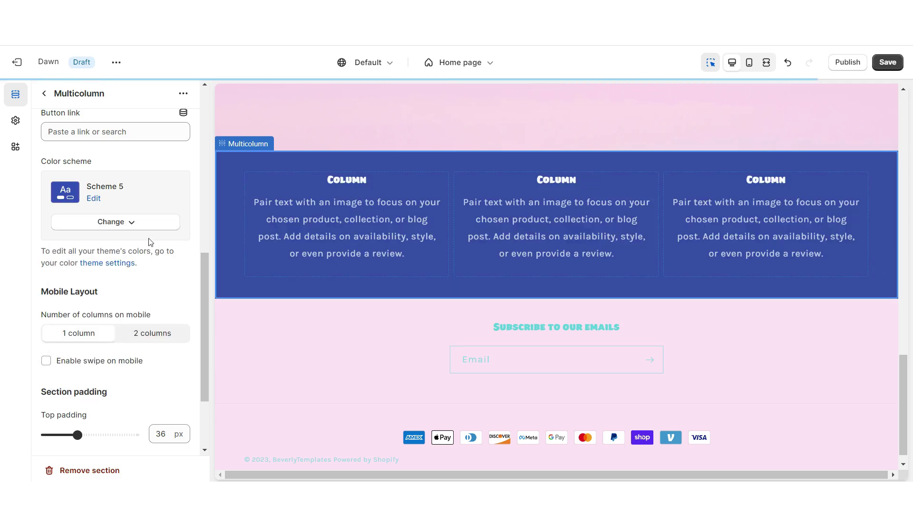
{"action": "key", "text": "ctrl+s"}
{"action": "left_click", "coordinate": [107, 263]}
- Give Scheme 5 a light cyan background and D2CBEC text, and title the first column QUALITY FABRICS
{"action": "left_click", "coordinate": [92, 291]}
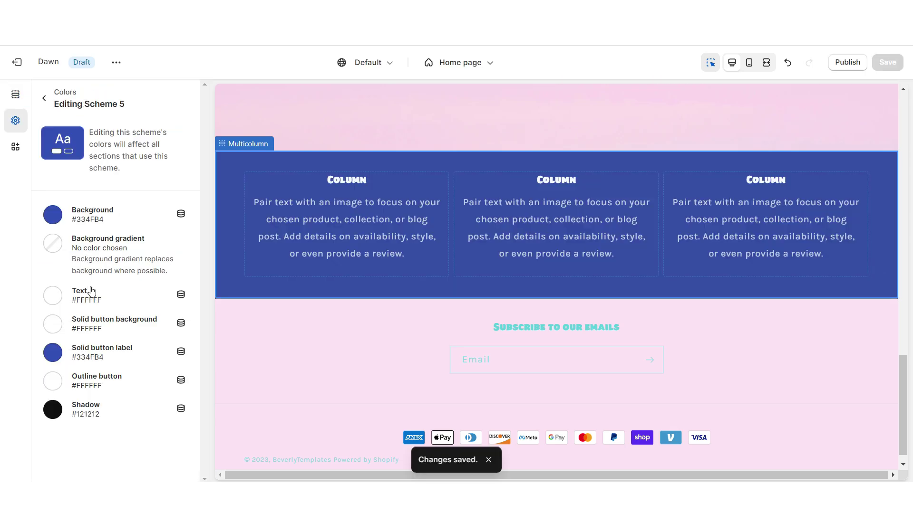
{"action": "left_click", "coordinate": [56, 219]}
{"action": "left_click", "coordinate": [154, 284]}
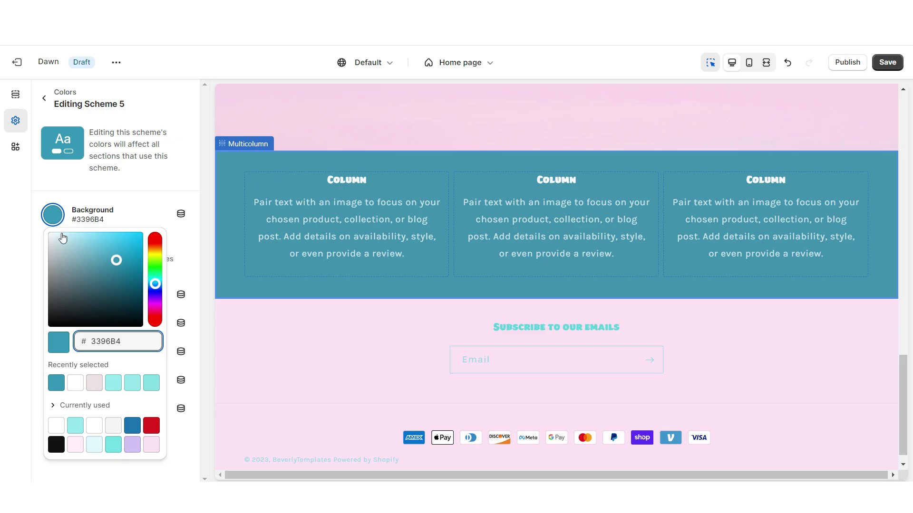
{"action": "type", "text": "E0F5FA"}
{"action": "left_click", "coordinate": [52, 296]}
{"action": "left_click", "coordinate": [61, 68]}
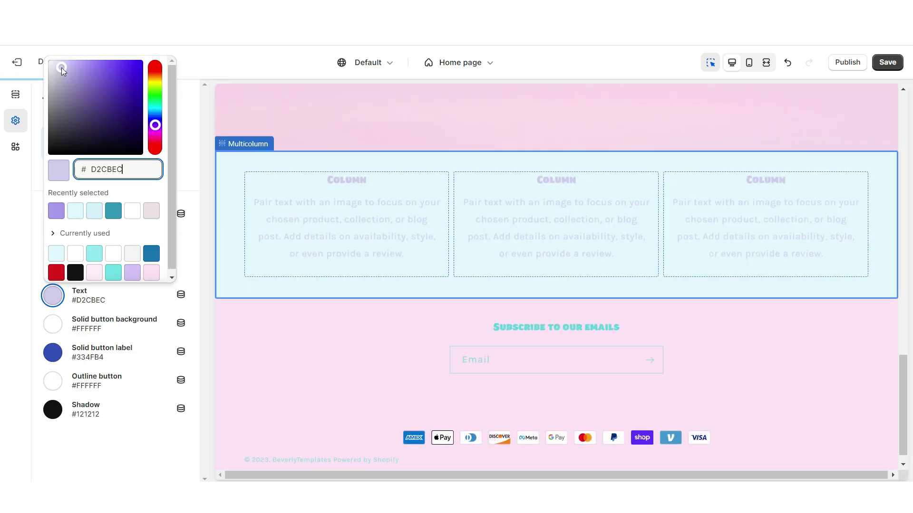
{"action": "left_click", "coordinate": [347, 179]}
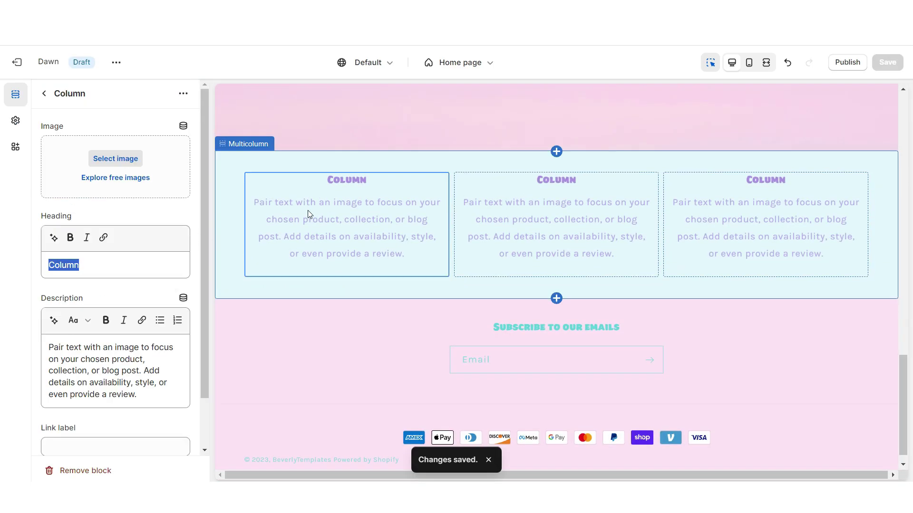
{"action": "type", "text": "QUALITY FABRICS"}
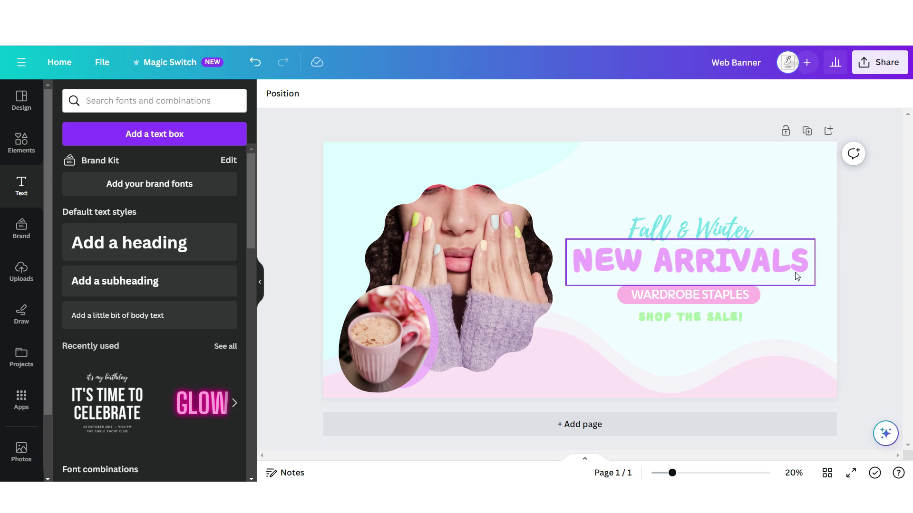
- Add a blank second page to the Canva design with a soft blue-grey background
{"action": "left_click", "coordinate": [828, 130]}
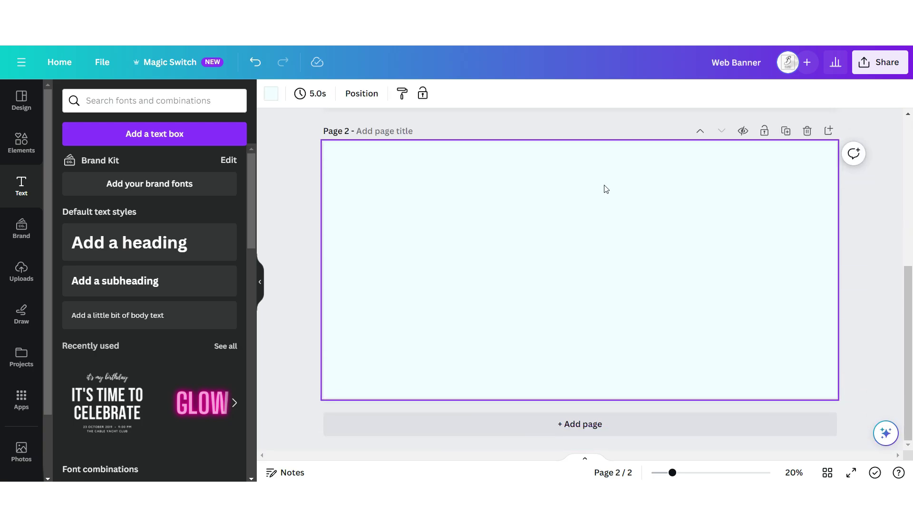
{"action": "left_click", "coordinate": [271, 94]}
{"action": "left_click", "coordinate": [65, 166]}
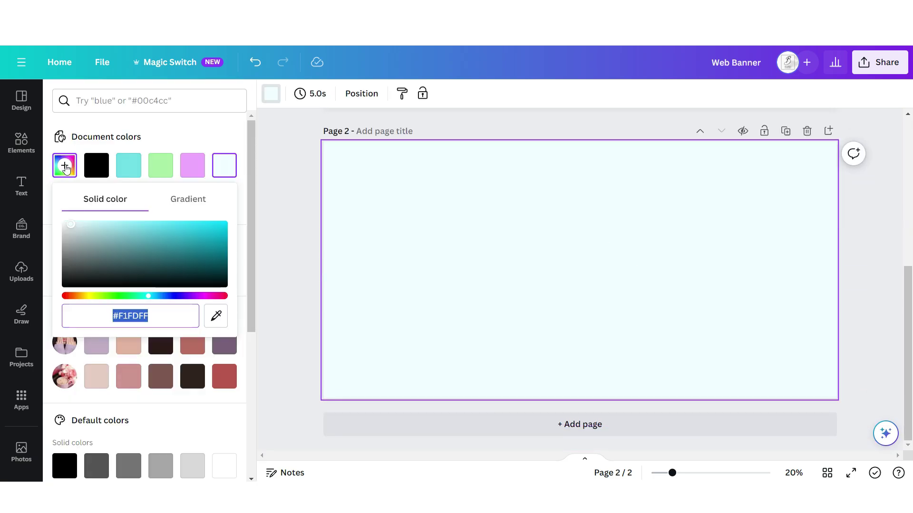
{"action": "left_click", "coordinate": [75, 225]}
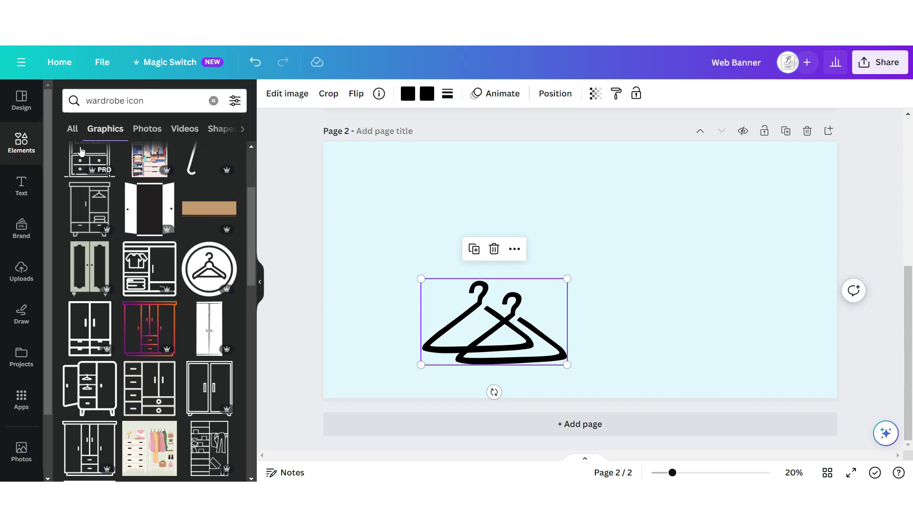
- Recolour the hanger graphic with the design's cyan and pink document colours
{"action": "scroll", "coordinate": [201, 255], "scroll_direction": "down", "scroll_amount": 5}
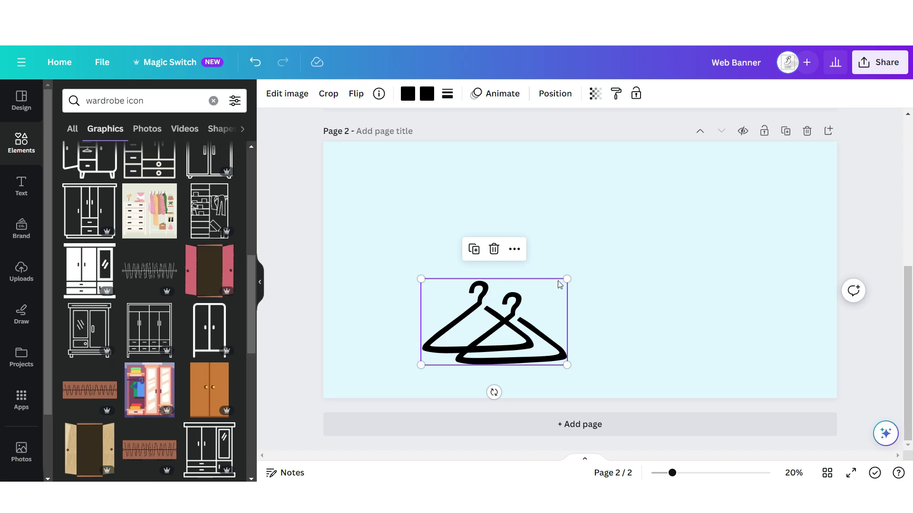
{"action": "left_click", "coordinate": [408, 94]}
{"action": "left_click", "coordinate": [128, 165]}
{"action": "left_click", "coordinate": [224, 165]}
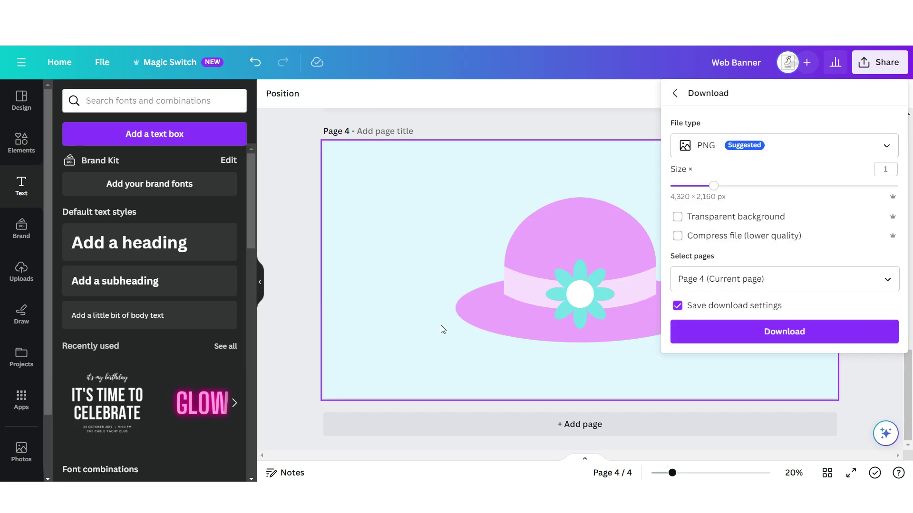
{"action": "scroll", "coordinate": [512, 355], "scroll_direction": "up", "scroll_amount": 12}
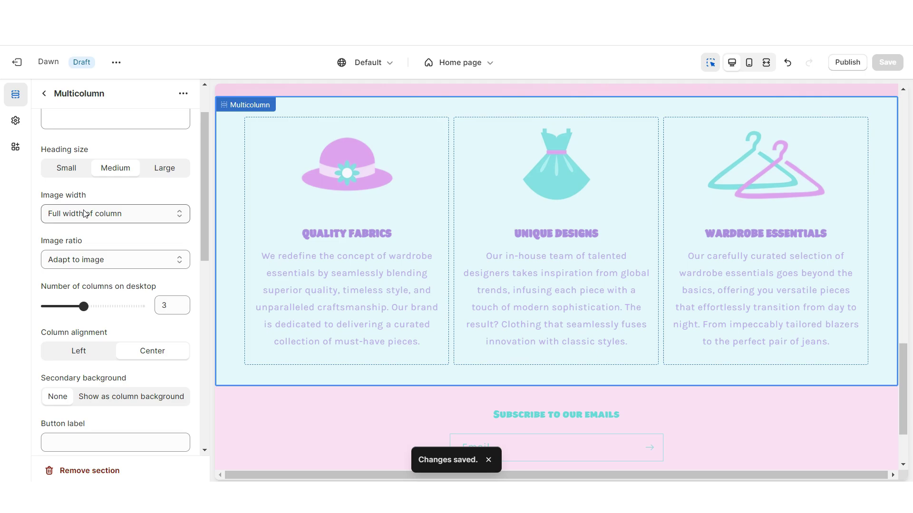
- Set the Multicolumn image width to 'Half width of column'
{"action": "left_click", "coordinate": [85, 214]}
{"action": "left_click", "coordinate": [114, 239]}
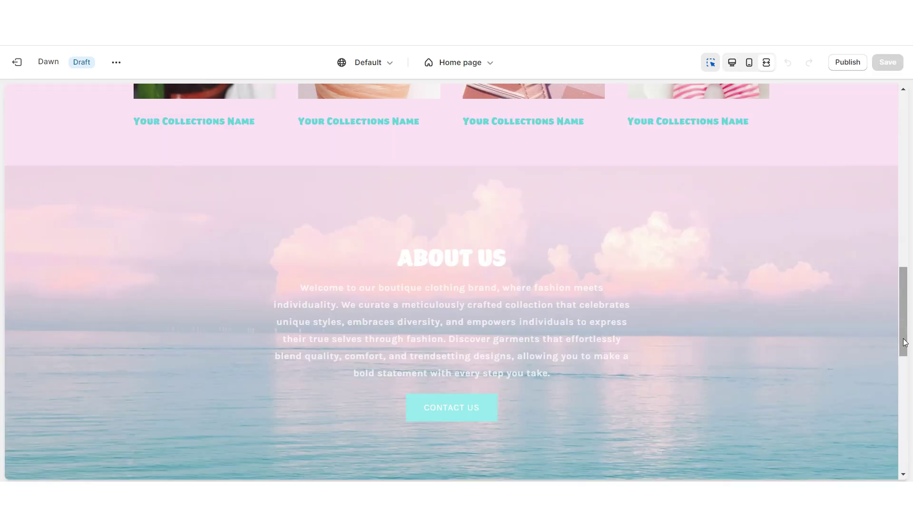
{"action": "left_click_drag", "start_coordinate": [903, 272], "coordinate": [905, 319]}
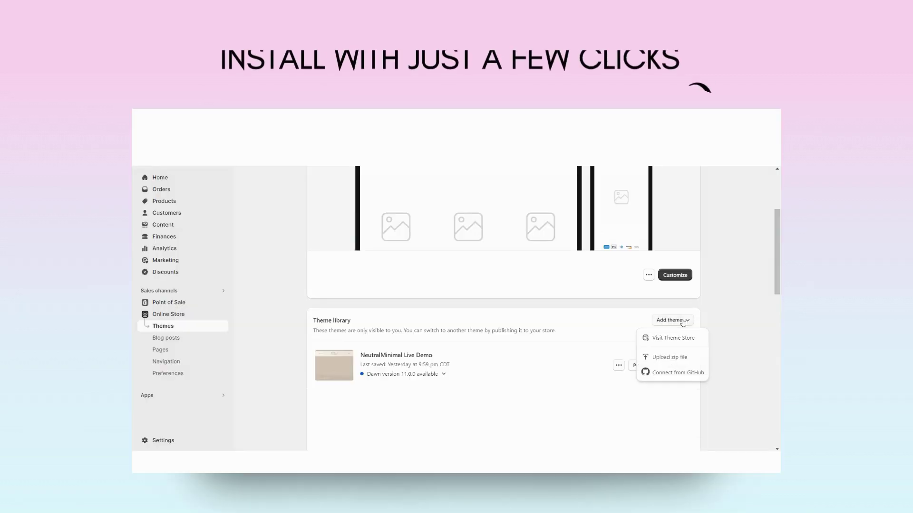
- Upload ShopifyThemeTemplate.zip to the theme library as a zip file
{"action": "left_click", "coordinate": [665, 357]}
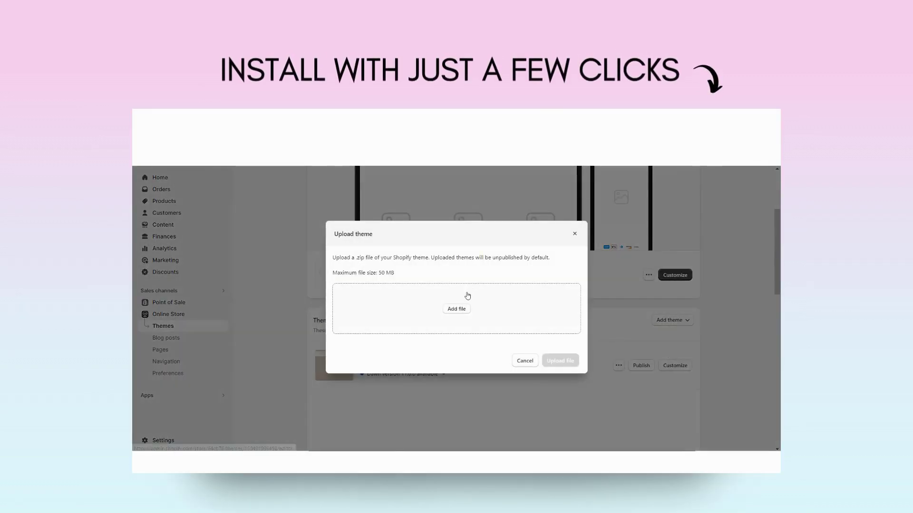
{"action": "left_click", "coordinate": [471, 292]}
{"action": "left_click", "coordinate": [488, 431]}
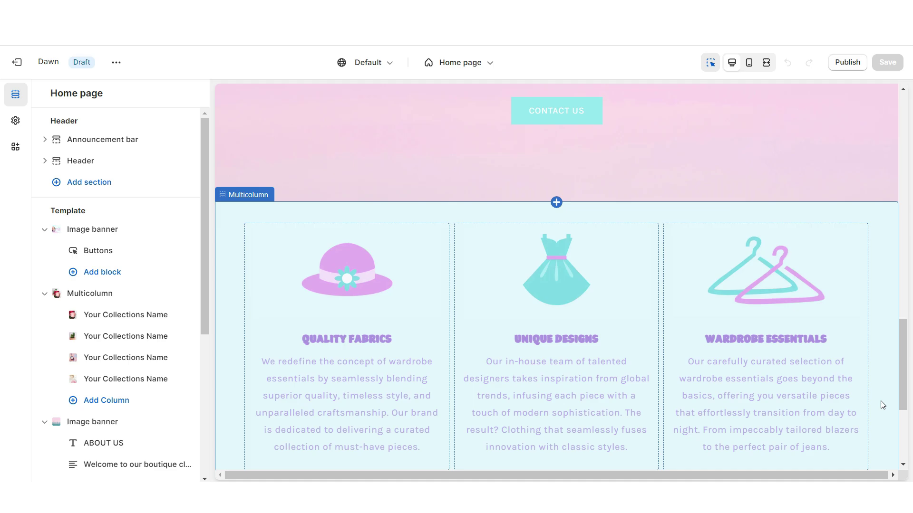
- Scroll down to the boundary below the Multicolumn feature columns
{"action": "scroll", "coordinate": [882, 405], "scroll_direction": "down", "scroll_amount": 1}
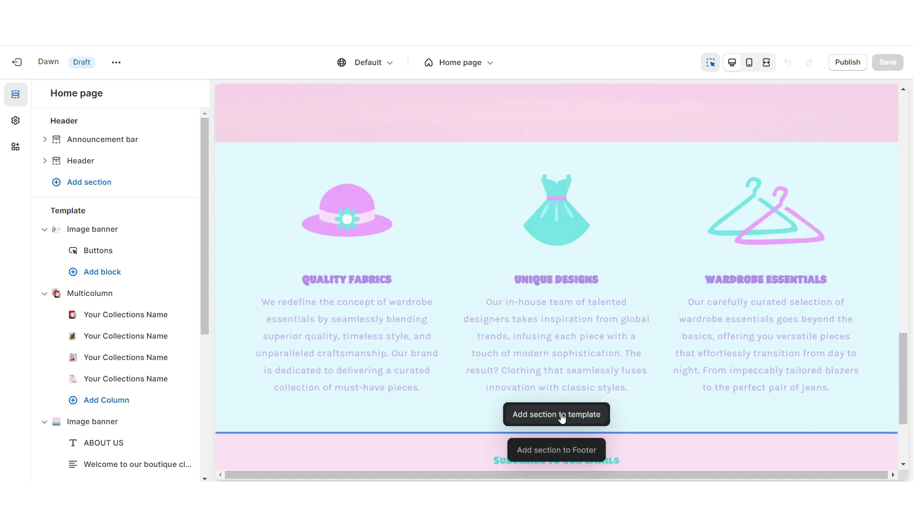
- Add a Featured collection section below the feature columns using colour Scheme 4
{"action": "left_click", "coordinate": [557, 415]}
{"action": "left_click", "coordinate": [721, 228]}
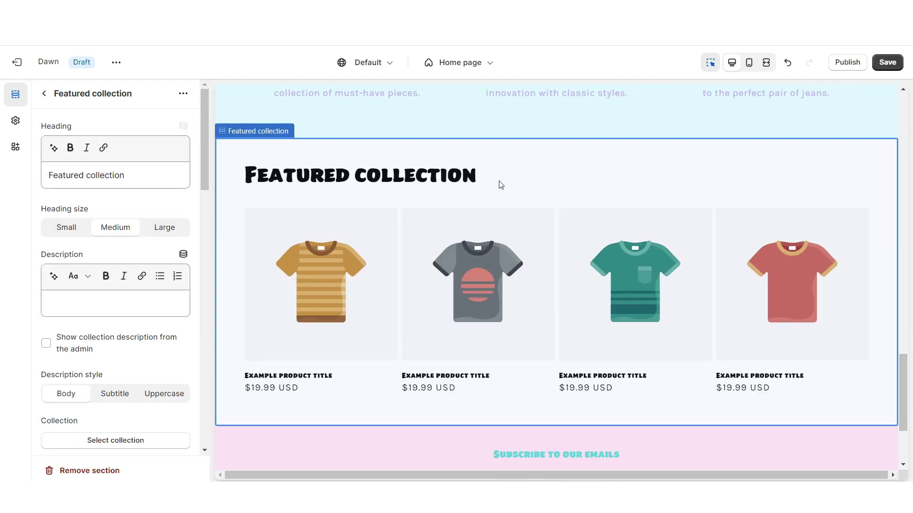
{"action": "scroll", "coordinate": [126, 214], "scroll_direction": "down", "scroll_amount": 5}
{"action": "left_click", "coordinate": [115, 161]}
{"action": "left_click", "coordinate": [138, 284]}
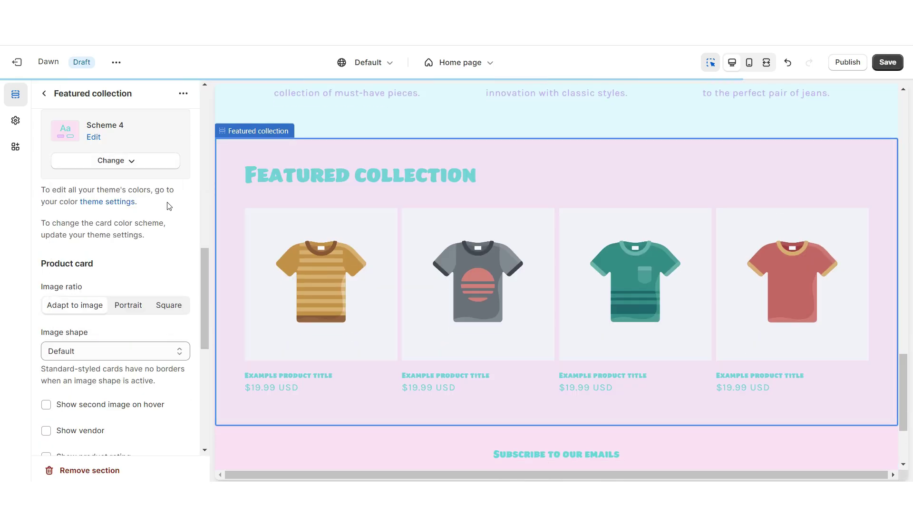
- Replace its heading with 'SHOP THE FAVES ✧' and save
{"action": "scroll", "coordinate": [167, 204], "scroll_direction": "up", "scroll_amount": 5}
{"action": "triple_click", "coordinate": [113, 175]}
{"action": "right_click", "coordinate": [113, 175]}
{"action": "left_click", "coordinate": [156, 238]}
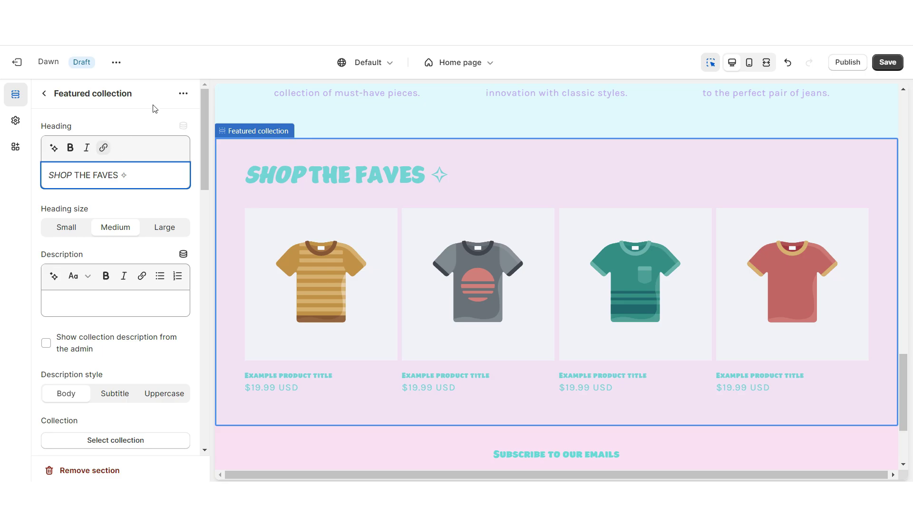
{"action": "key", "text": "ctrl+s"}
- Preview the page at full width and look over the new pink section
{"action": "scroll", "coordinate": [157, 190], "scroll_direction": "down", "scroll_amount": 5}
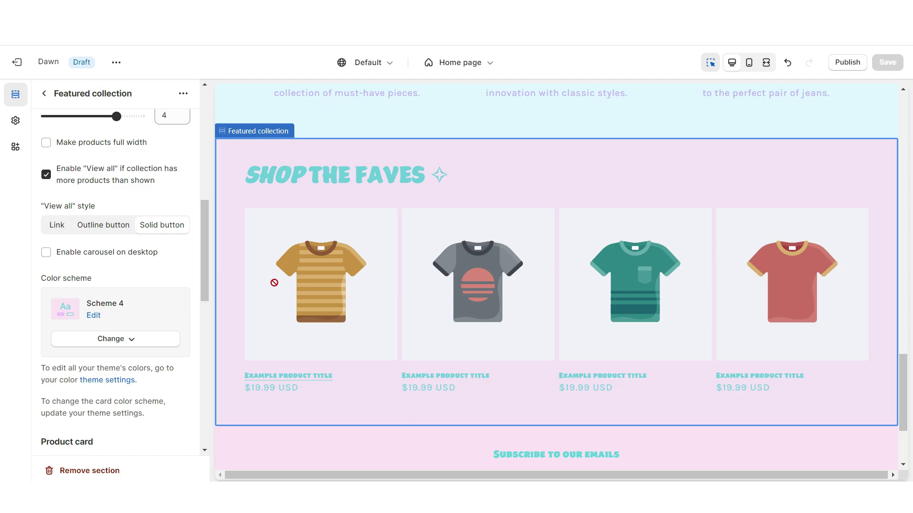
{"action": "key", "text": "ctrl+shift+f"}
{"action": "scroll", "coordinate": [906, 310], "scroll_direction": "down", "scroll_amount": 7}
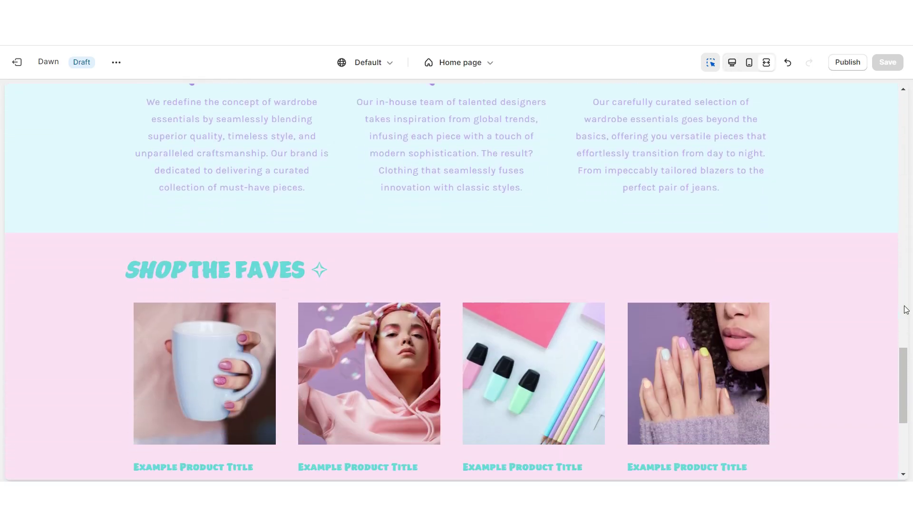
{"action": "scroll", "coordinate": [906, 310], "scroll_direction": "up", "scroll_amount": 1}
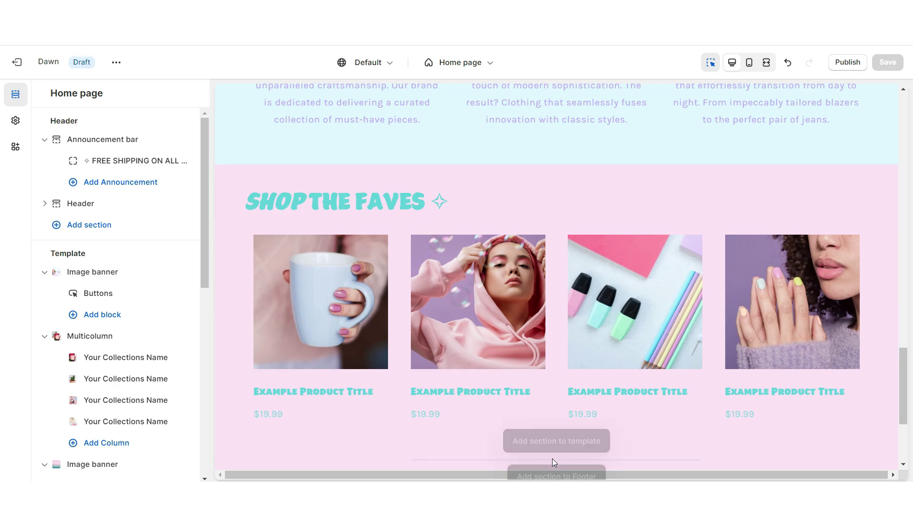
- Add a Multicolumn section after the featured collection and clear its button label
{"action": "left_click", "coordinate": [560, 442]}
{"action": "left_click", "coordinate": [179, 400]}
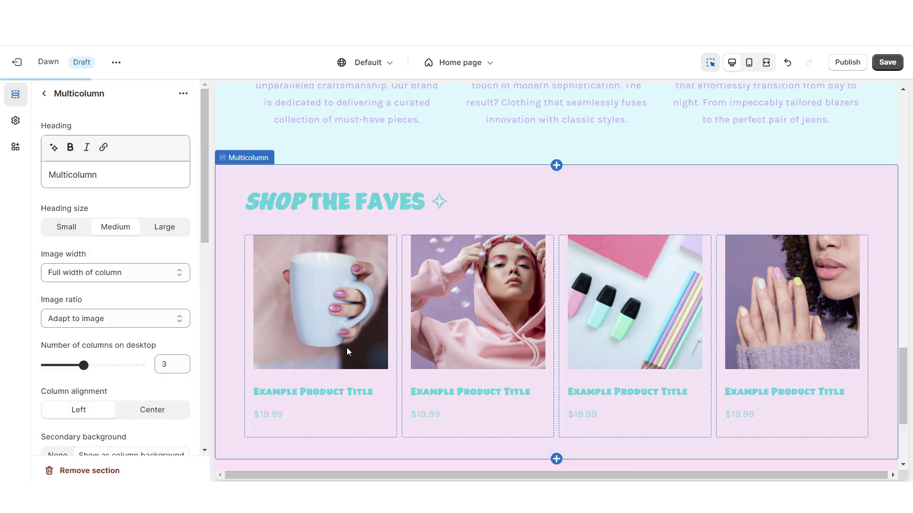
{"action": "triple_click", "coordinate": [93, 264]}
{"action": "key", "text": "BackSpace"}
- Head the section CUSTOMER FEEDBACK, save, and centre the columns' content
{"action": "scroll", "coordinate": [92, 250], "scroll_direction": "up", "scroll_amount": 3}
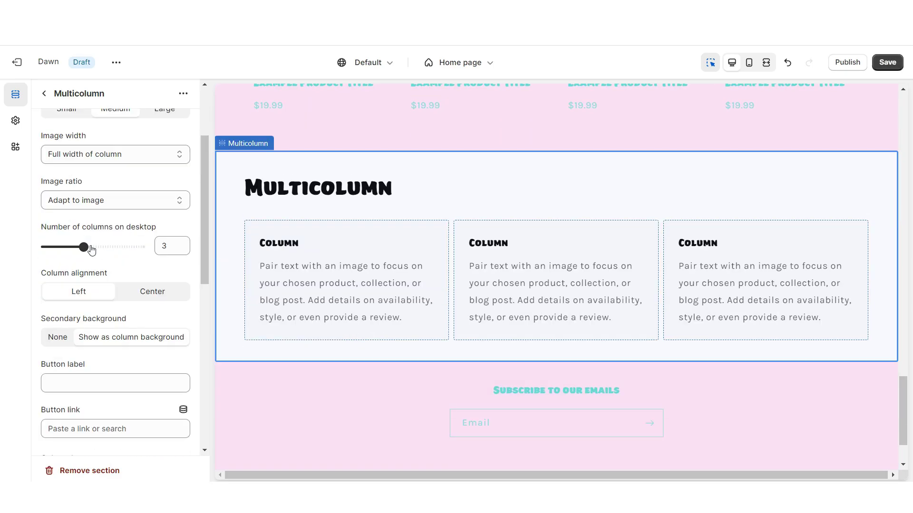
{"action": "scroll", "coordinate": [58, 117], "scroll_direction": "up", "scroll_amount": 3}
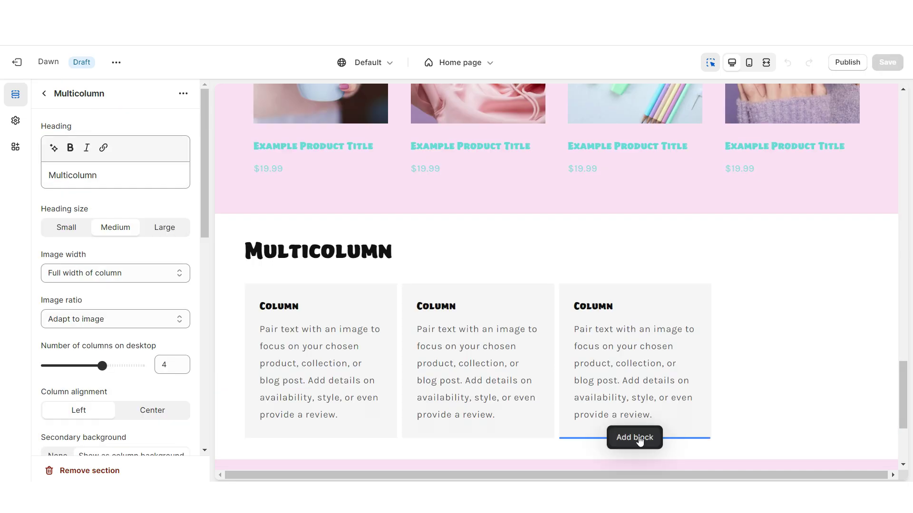
{"action": "right_click", "coordinate": [67, 174]}
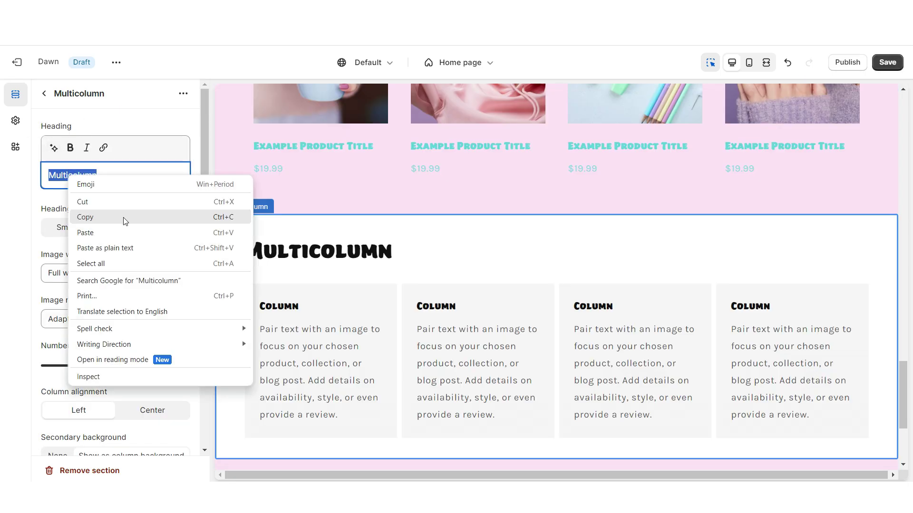
{"action": "left_click", "coordinate": [119, 229]}
{"action": "scroll", "coordinate": [99, 162], "scroll_direction": "down", "scroll_amount": 5}
{"action": "key", "text": "ctrl+s"}
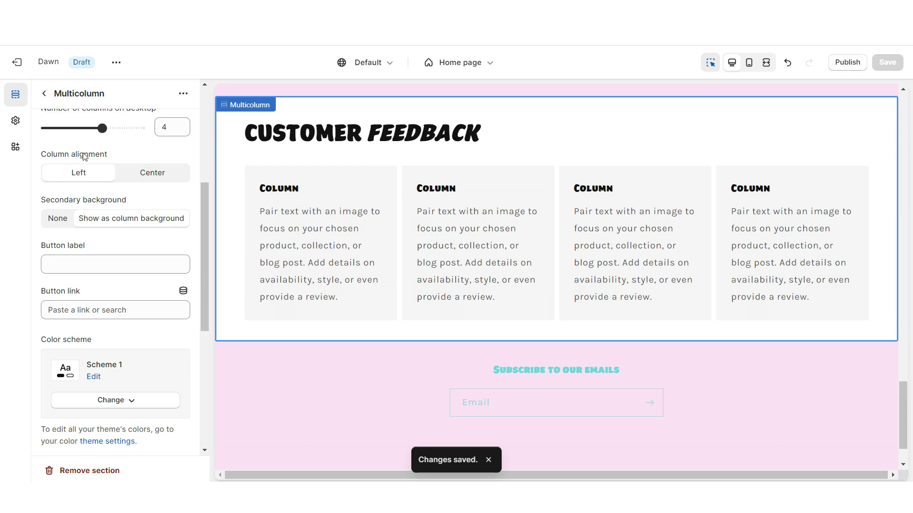
{"action": "left_click", "coordinate": [151, 178]}
- Edit colour Scheme 1 to a cream background with purple text
{"action": "left_click", "coordinate": [107, 442]}
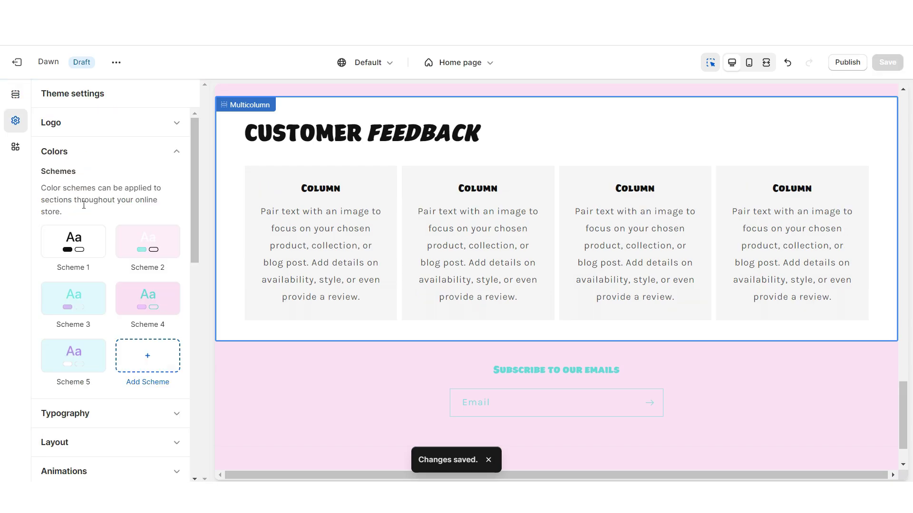
{"action": "left_click", "coordinate": [83, 237]}
{"action": "left_click", "coordinate": [53, 214]}
{"action": "left_click", "coordinate": [56, 238]}
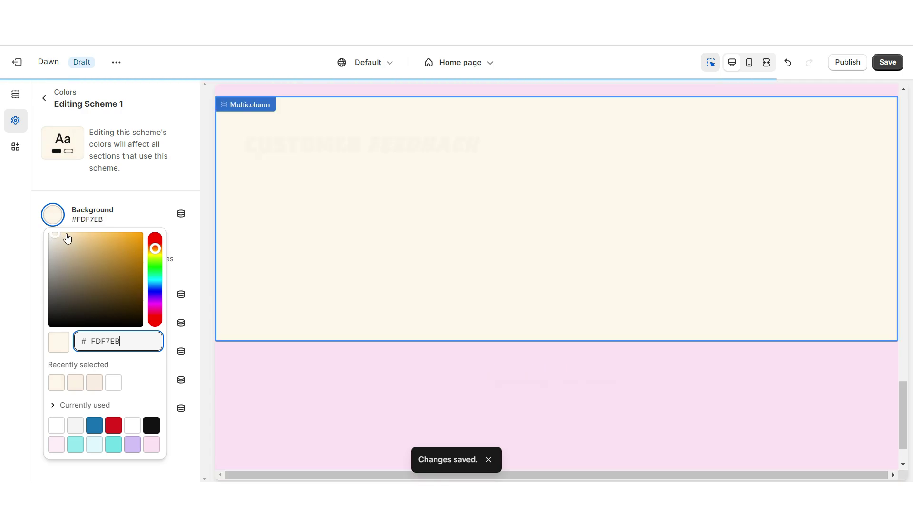
{"action": "left_click", "coordinate": [54, 296]}
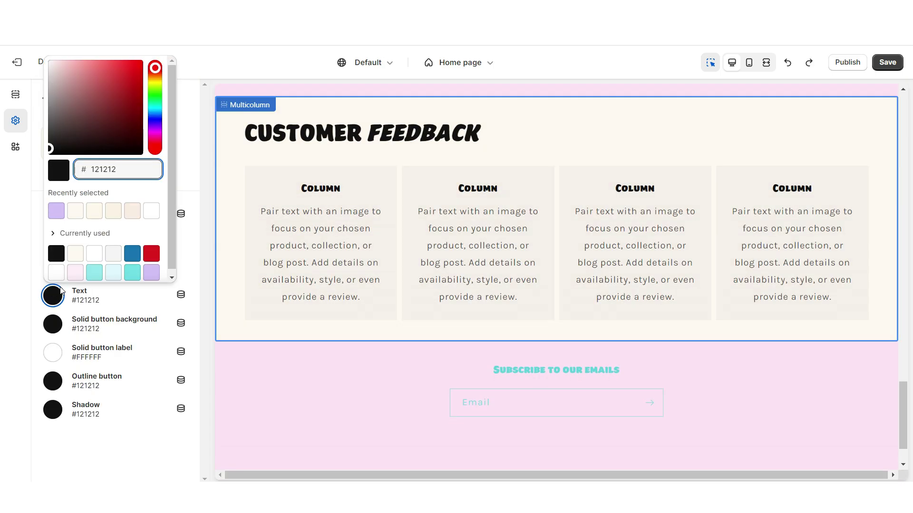
{"action": "left_click", "coordinate": [56, 211]}
{"action": "left_click_drag", "start_coordinate": [81, 88], "coordinate": [83, 69]}
{"action": "left_click", "coordinate": [281, 310]}
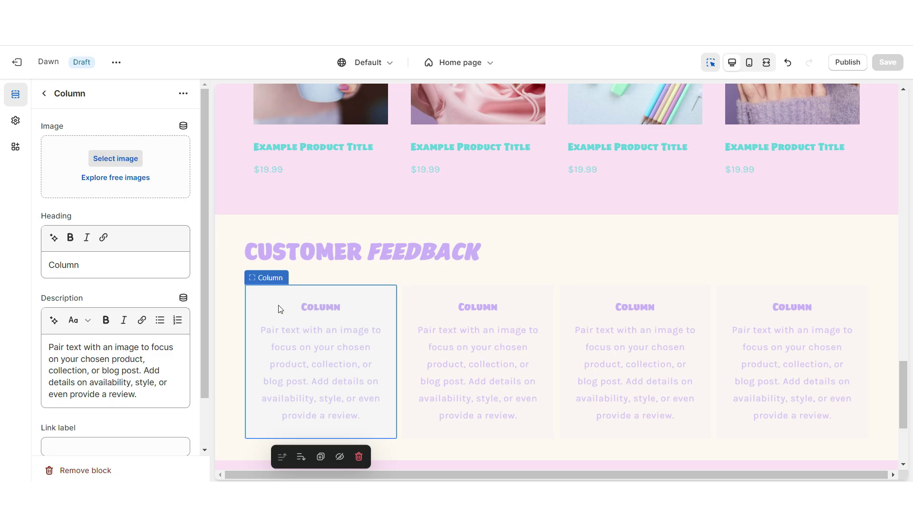
- Paste ★★★★★ as the first feedback column's heading and review the columns
{"action": "right_click", "coordinate": [76, 265]}
{"action": "left_click", "coordinate": [102, 113]}
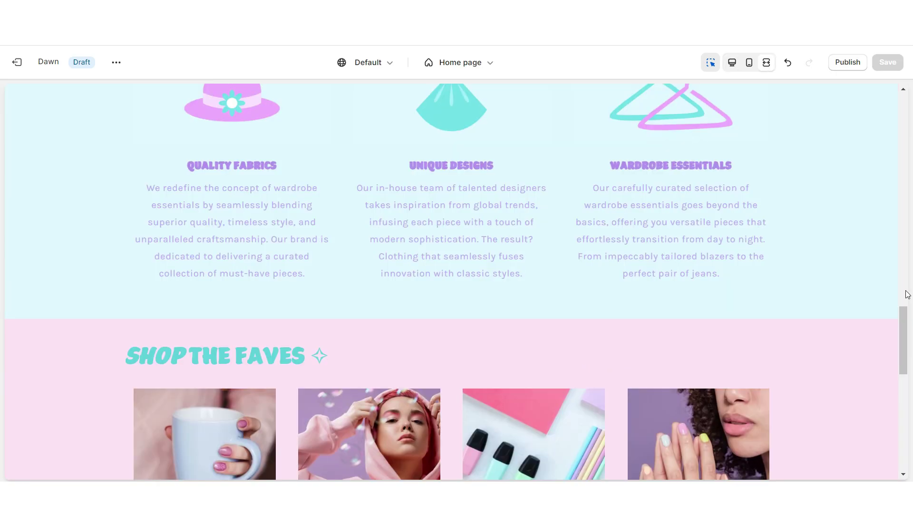
{"action": "scroll", "coordinate": [907, 297], "scroll_direction": "down", "scroll_amount": 8}
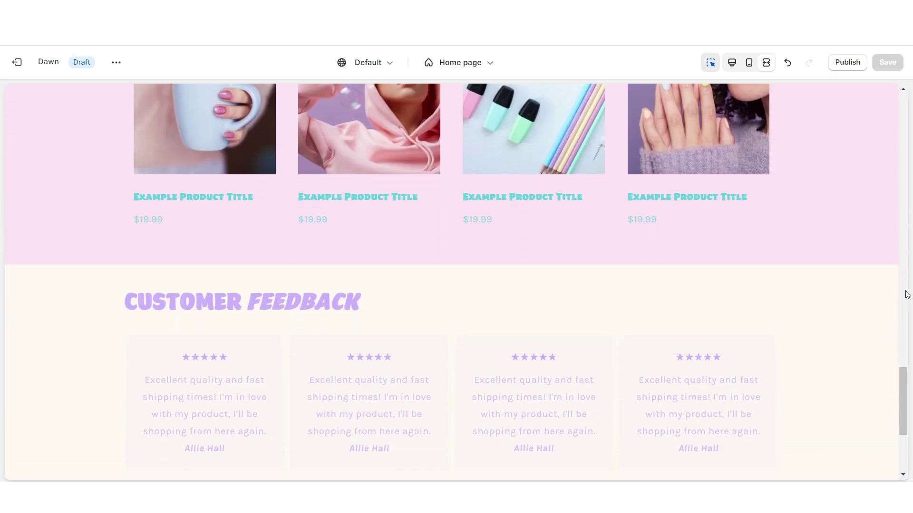
{"action": "scroll", "coordinate": [906, 295], "scroll_direction": "up", "scroll_amount": 3}
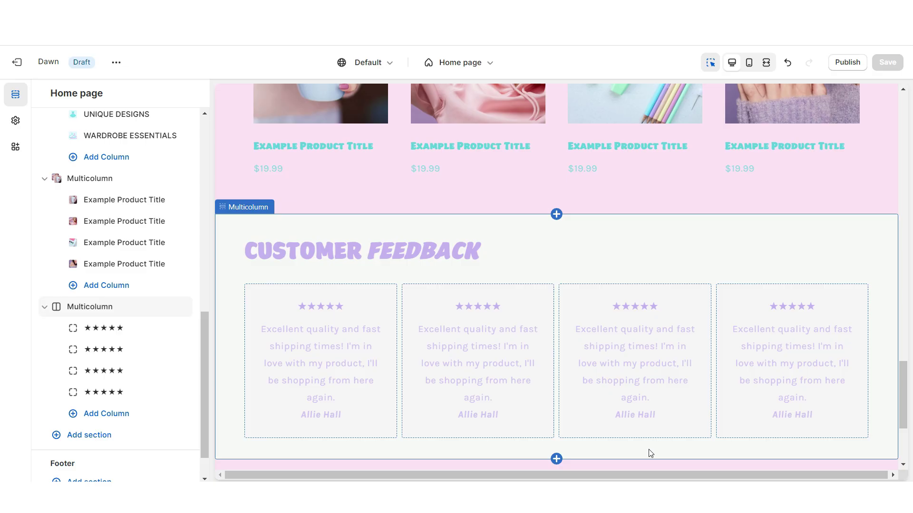
- Add an Image banner section after the customer feedback with colour Scheme 3
{"action": "scroll", "coordinate": [650, 453], "scroll_direction": "down", "scroll_amount": 3}
{"action": "left_click", "coordinate": [556, 340]}
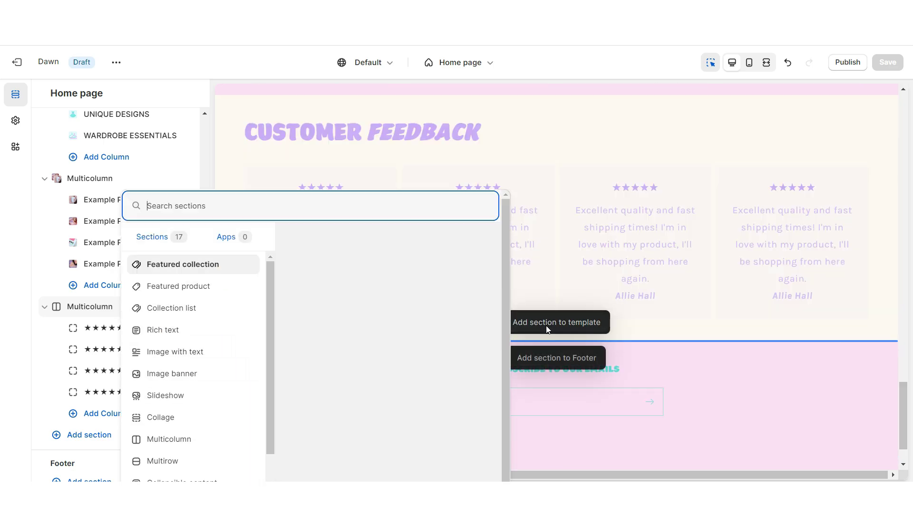
{"action": "left_click", "coordinate": [201, 338]}
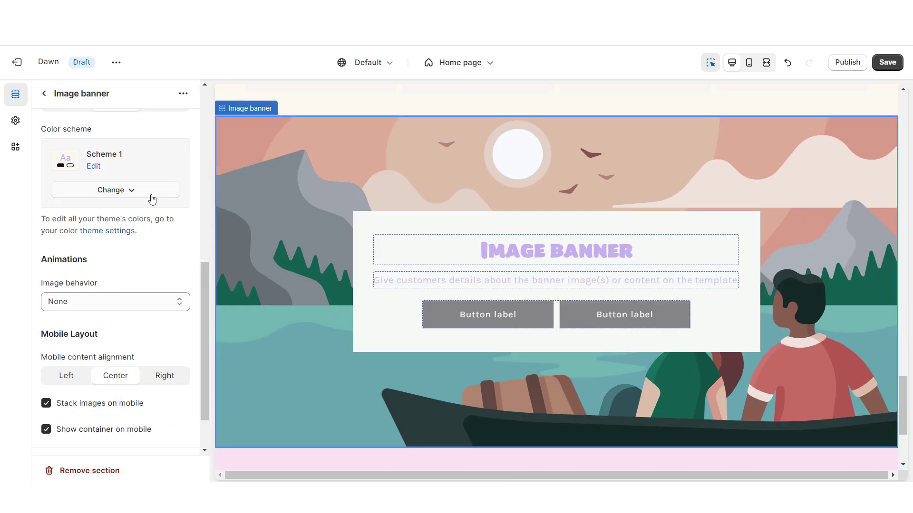
{"action": "left_click", "coordinate": [152, 191]}
{"action": "left_click", "coordinate": [139, 282]}
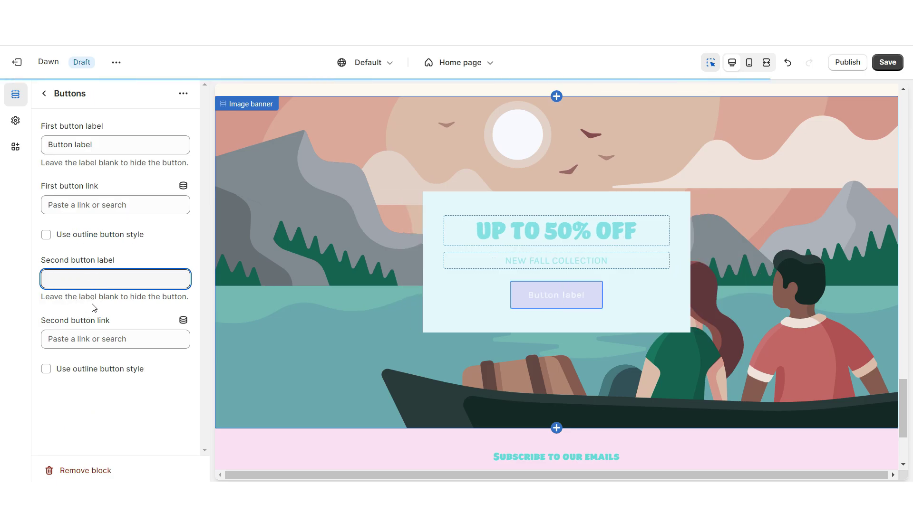
- Label the first button NEW FALL COLLECTION and link it to All collections
{"action": "triple_click", "coordinate": [123, 145]}
{"action": "type", "text": "NEW FALL COLLECTION"}
{"action": "left_click", "coordinate": [124, 210]}
{"action": "left_click", "coordinate": [136, 223]}
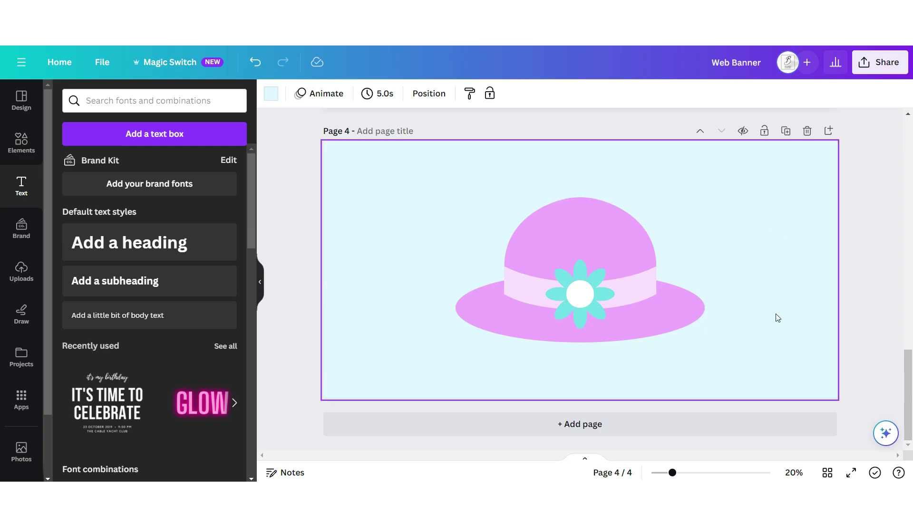
- Add a new page to the Canva banner with a deeper pink background
{"action": "scroll", "coordinate": [777, 315], "scroll_direction": "up", "scroll_amount": 5}
{"action": "scroll", "coordinate": [678, 320], "scroll_direction": "down", "scroll_amount": 5}
{"action": "left_click", "coordinate": [828, 130]}
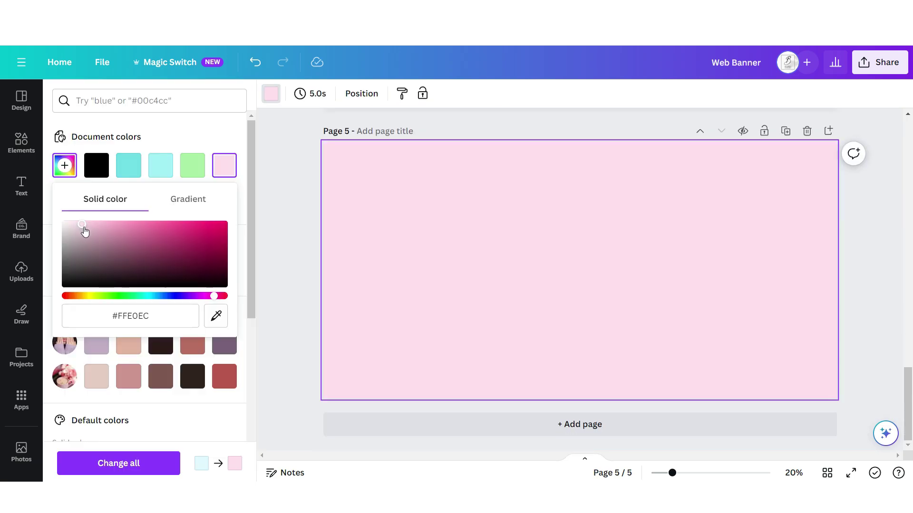
{"action": "mouse_move", "coordinate": [83, 227]}
{"action": "left_mouse_down"}
{"action": "mouse_move", "coordinate": [91, 233]}
{"action": "mouse_move", "coordinate": [85, 225]}
{"action": "left_mouse_up"}
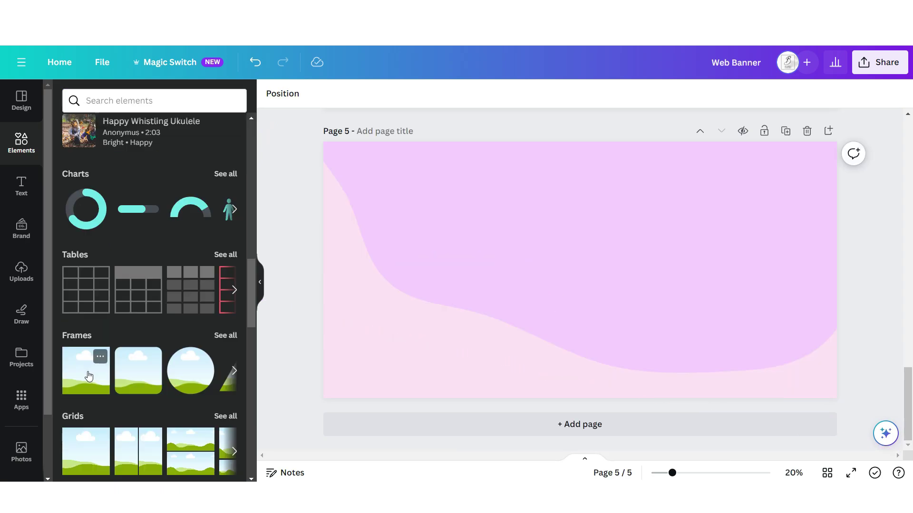
- Frame the mug and flower photos, add Seasonal Staples text, and download as PNG
{"action": "left_click", "coordinate": [89, 377]}
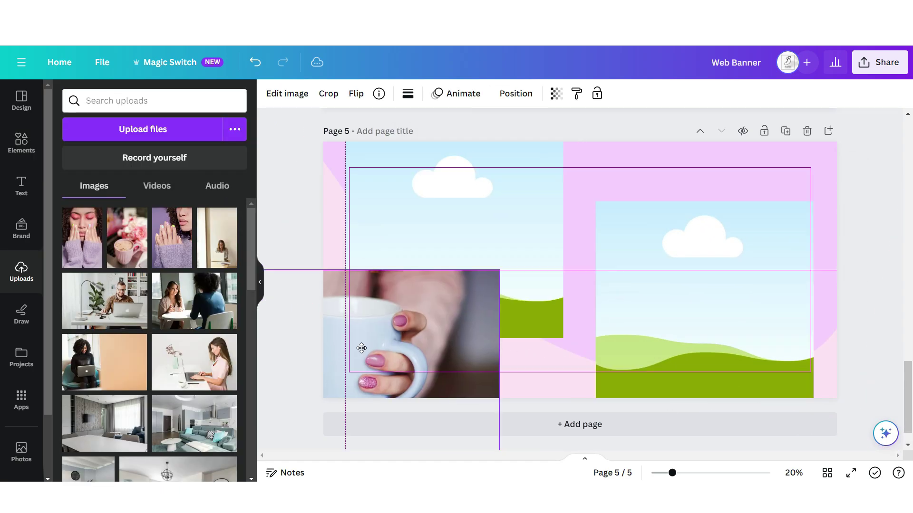
{"action": "left_click_drag", "start_coordinate": [362, 348], "coordinate": [430, 284]}
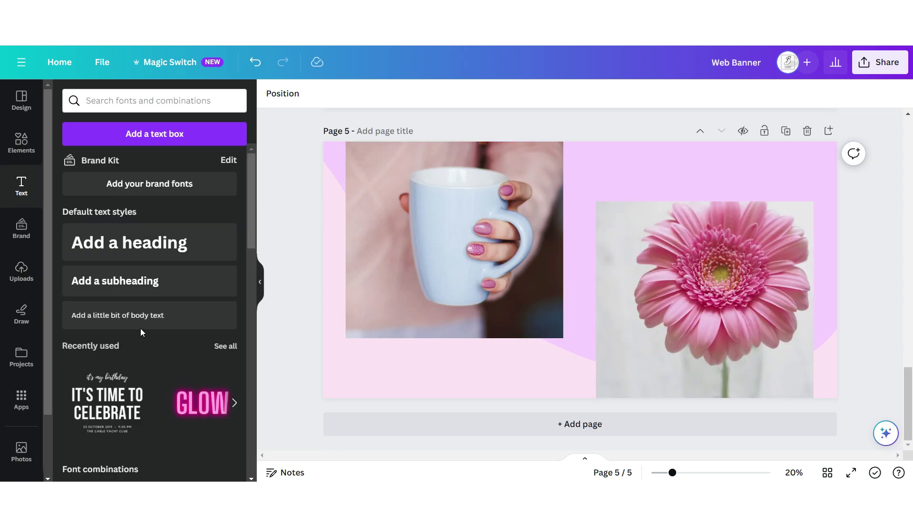
{"action": "left_click", "coordinate": [152, 318]}
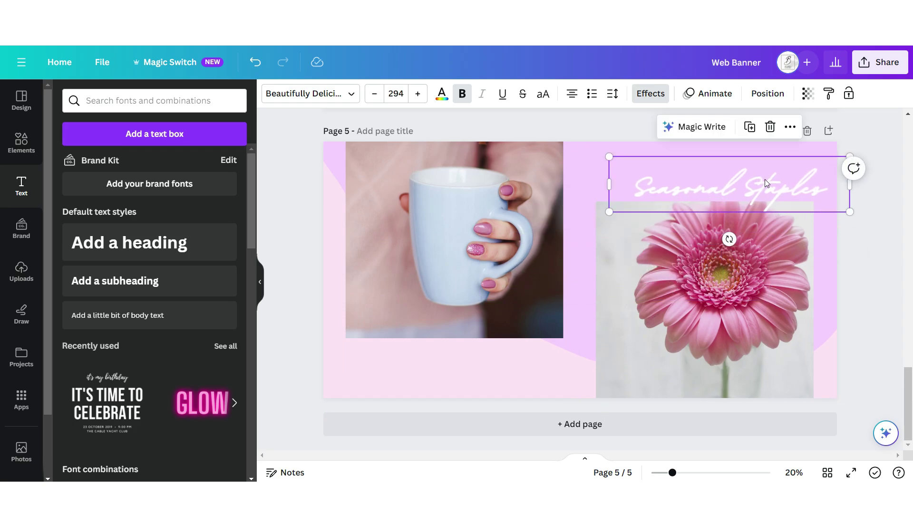
{"action": "left_click_drag", "start_coordinate": [767, 183], "coordinate": [445, 353]}
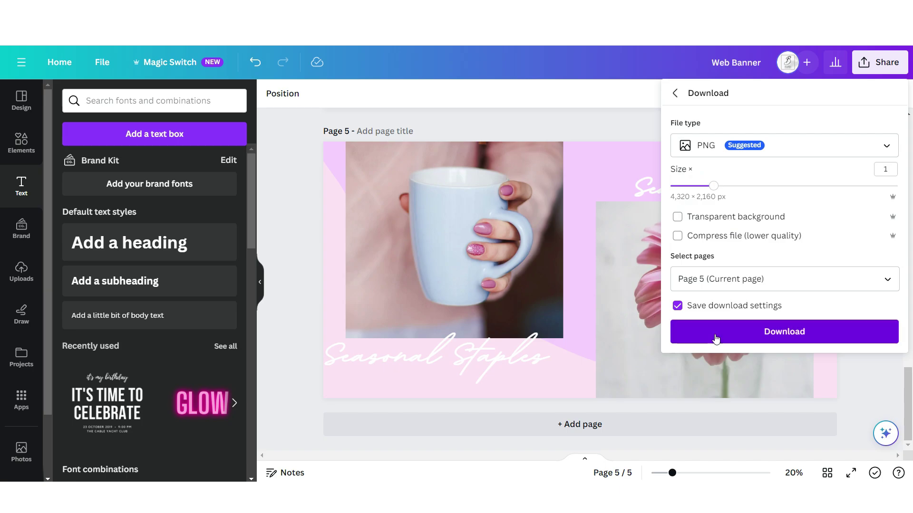
{"action": "left_click", "coordinate": [785, 330]}
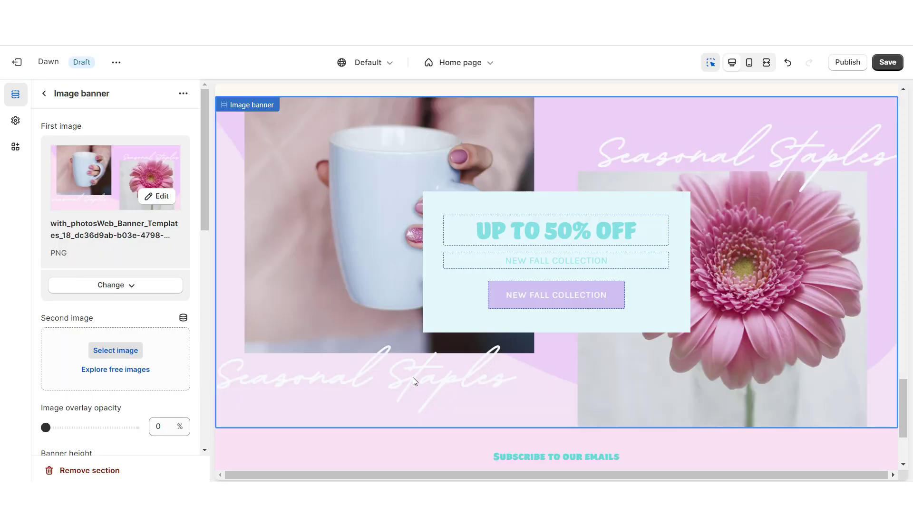
- Set the image banner height to Adapt to first image and check it in full-width preview
{"action": "scroll", "coordinate": [72, 160], "scroll_direction": "down", "scroll_amount": 6}
{"action": "left_click", "coordinate": [82, 176]}
{"action": "left_click", "coordinate": [108, 190]}
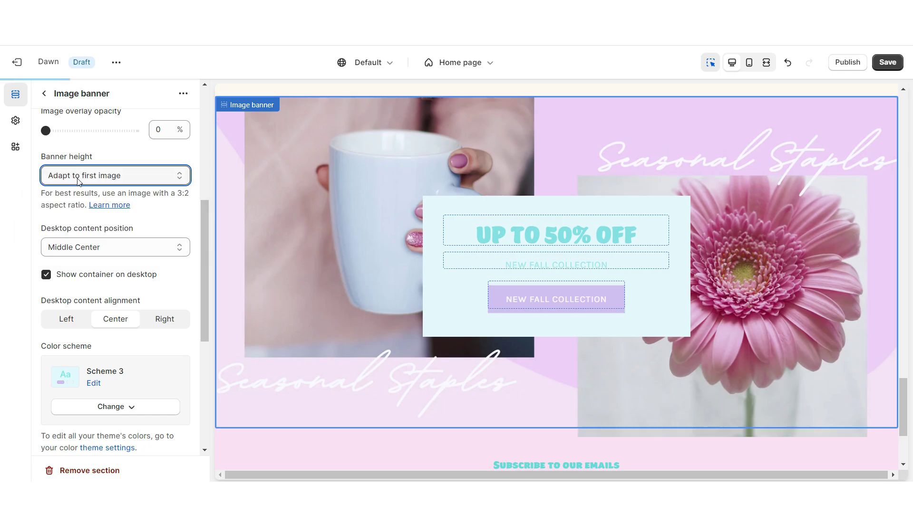
{"action": "left_click", "coordinate": [766, 63]}
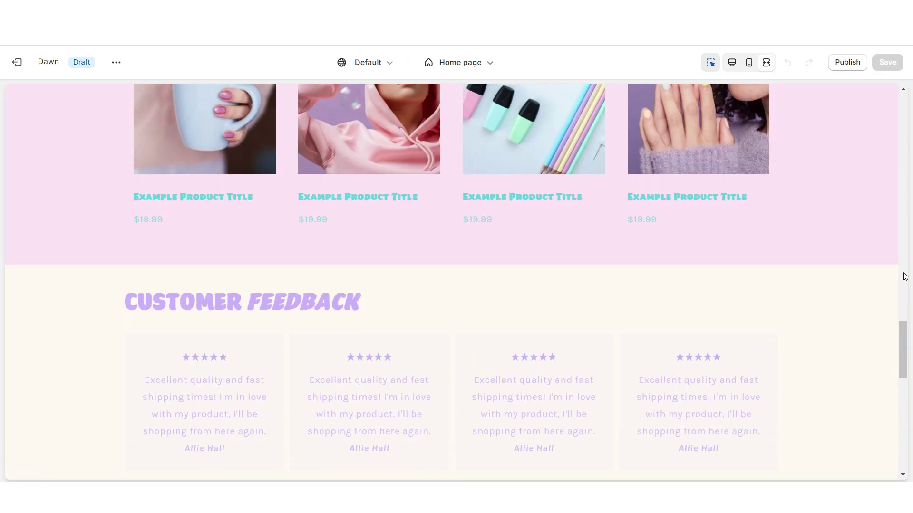
{"action": "scroll", "coordinate": [905, 277], "scroll_direction": "down", "scroll_amount": 10}
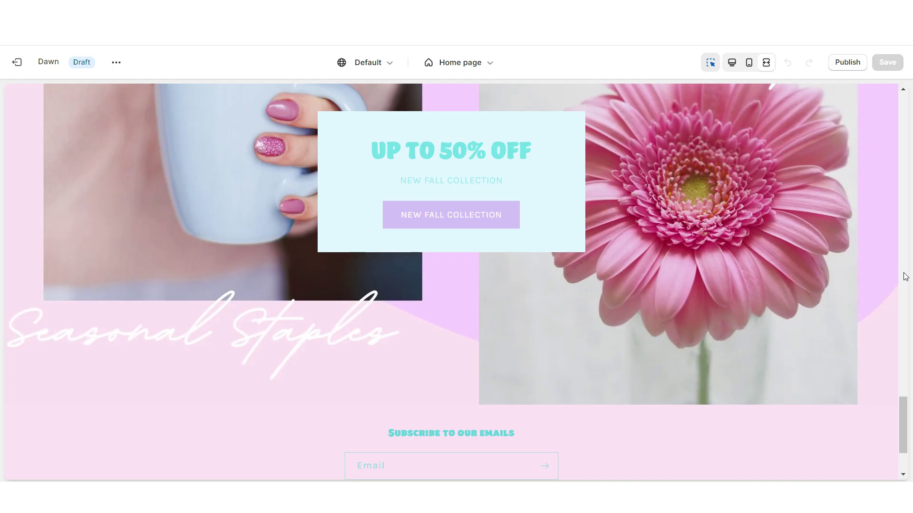
{"action": "scroll", "coordinate": [905, 277], "scroll_direction": "up", "scroll_amount": 2}
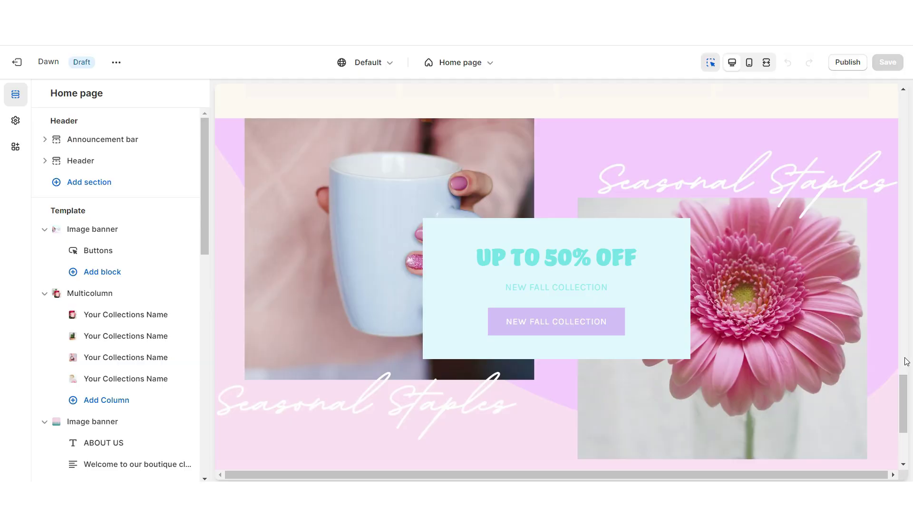
- Add an Email signup headed 'GET 10% OFF WHEN YOU SUBSCRIBE TO OUR EMAIL', small heading, Scheme 5
{"action": "scroll", "coordinate": [906, 361], "scroll_direction": "down", "scroll_amount": 3}
{"action": "left_click", "coordinate": [556, 341]}
{"action": "scroll", "coordinate": [255, 363], "scroll_direction": "down", "scroll_amount": 3}
{"action": "key", "text": "Escape"}
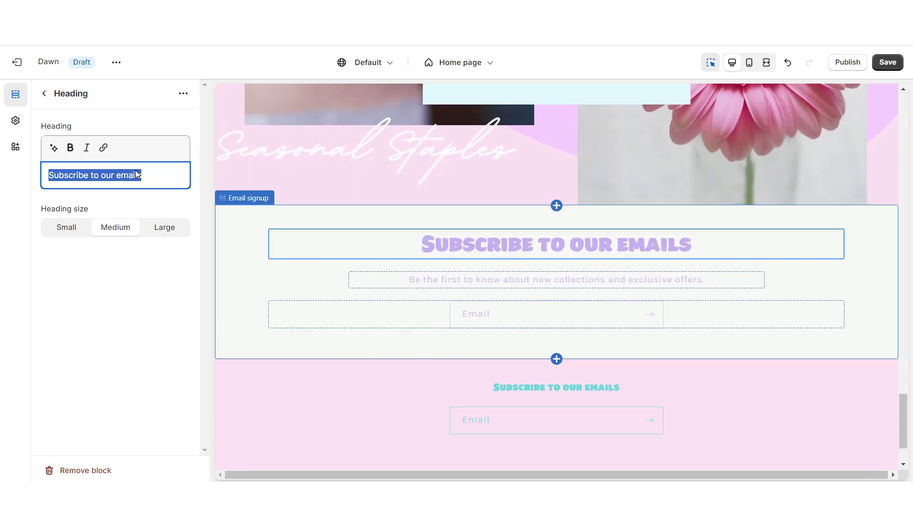
{"action": "right_click", "coordinate": [136, 172]}
{"action": "left_click", "coordinate": [157, 228]}
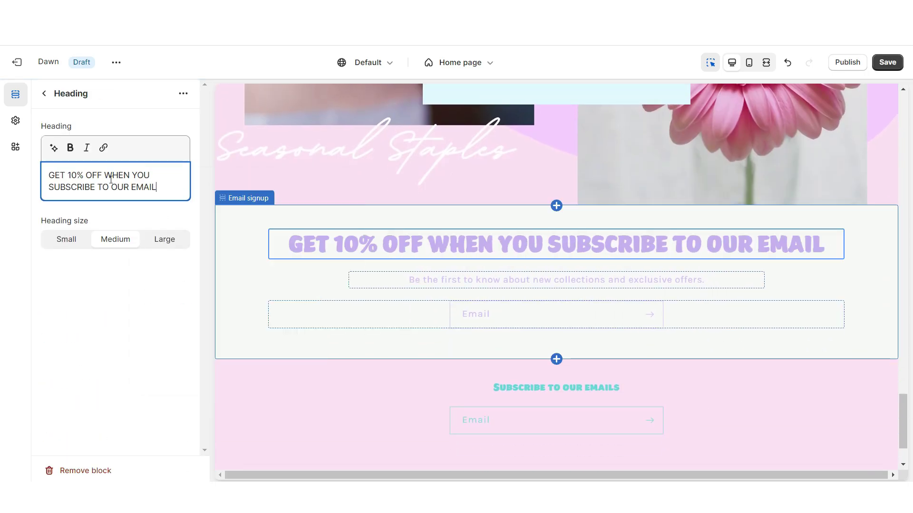
{"action": "left_click", "coordinate": [81, 239]}
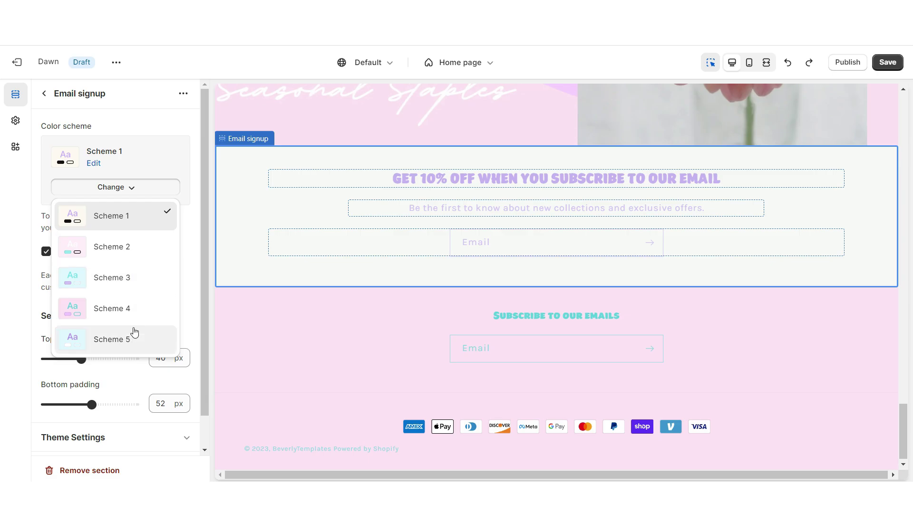
{"action": "left_click", "coordinate": [135, 333]}
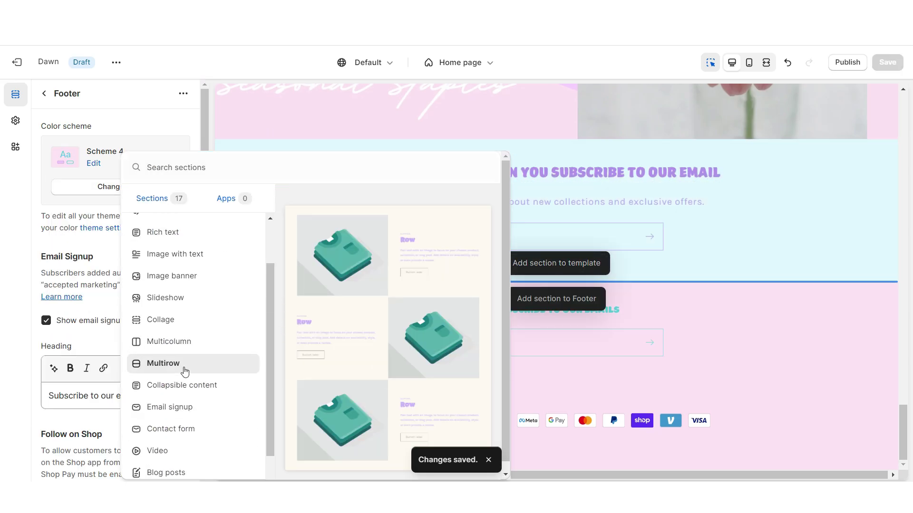
- Add a Multirow section and delete one of its rows, leaving two
{"action": "left_click", "coordinate": [185, 372]}
{"action": "scroll", "coordinate": [353, 231], "scroll_direction": "down", "scroll_amount": 5}
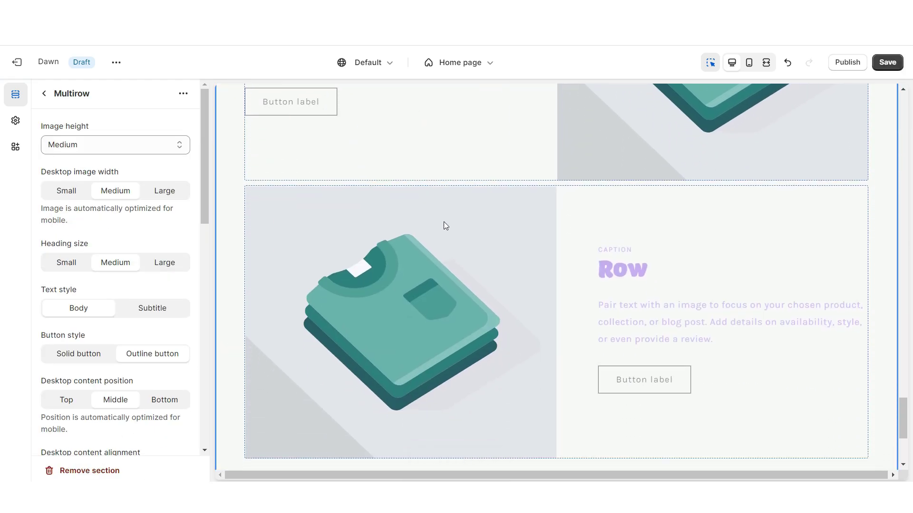
{"action": "left_click", "coordinate": [444, 221]}
{"action": "left_click", "coordinate": [101, 477]}
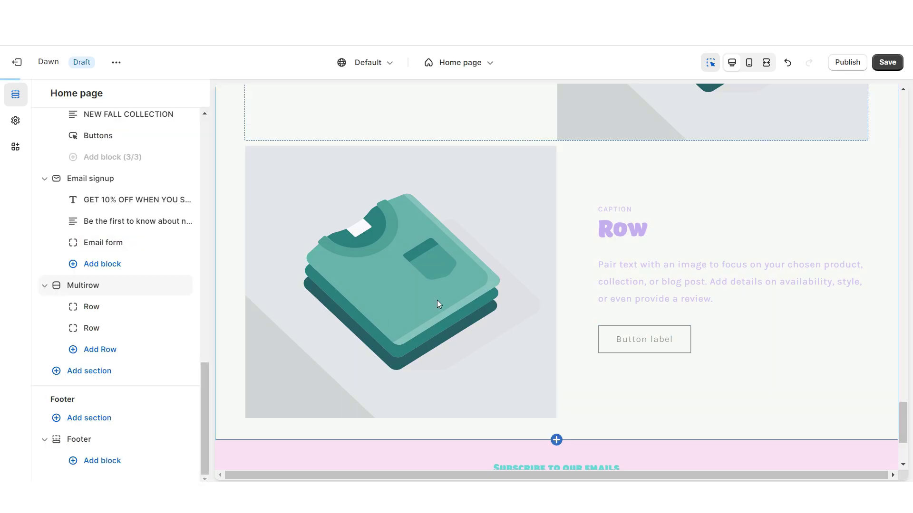
{"action": "left_click", "coordinate": [501, 312]}
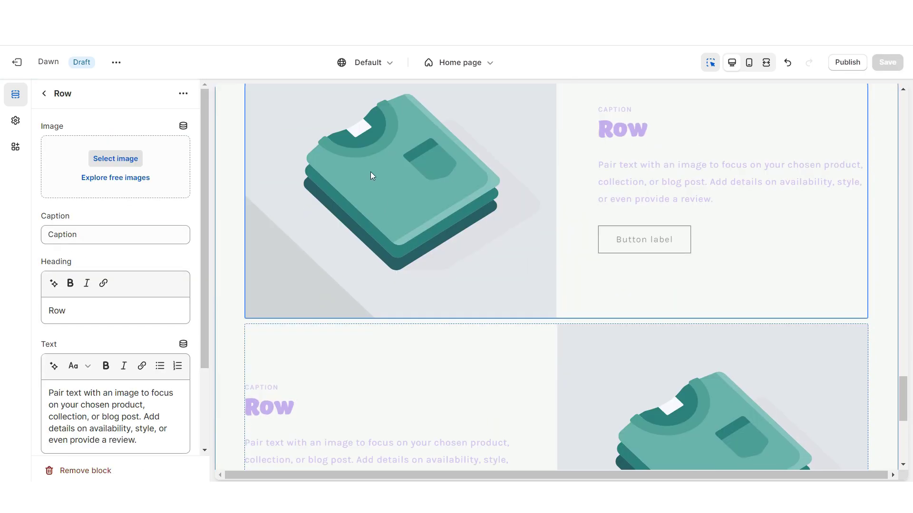
{"action": "scroll", "coordinate": [382, 361], "scroll_direction": "down", "scroll_amount": 2}
{"action": "scroll", "coordinate": [375, 312], "scroll_direction": "up", "scroll_amount": 4}
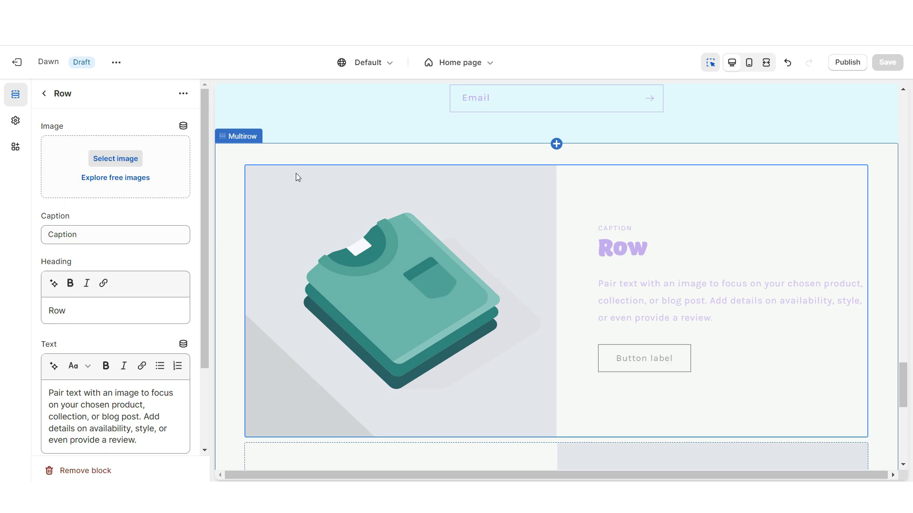
- Give the multirow container pink colour Scheme 4
{"action": "left_click", "coordinate": [251, 233]}
{"action": "scroll", "coordinate": [114, 249], "scroll_direction": "up", "scroll_amount": 1}
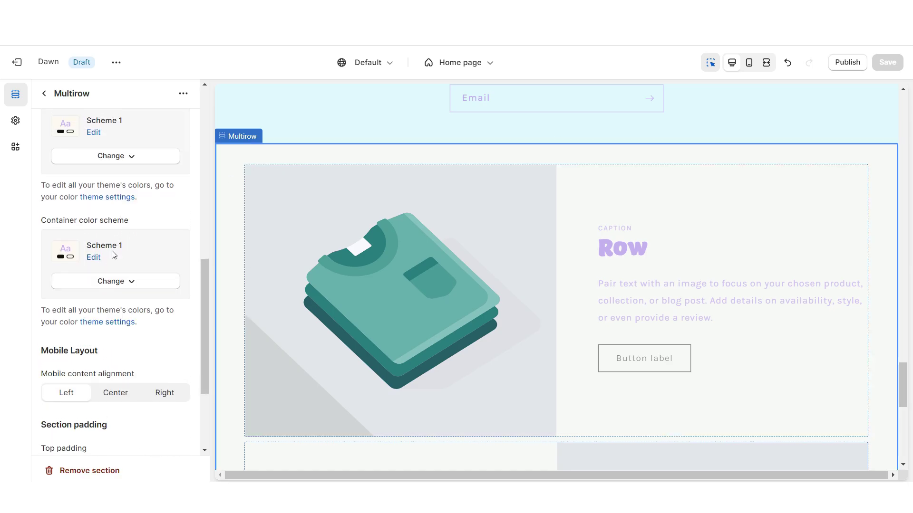
{"action": "left_click", "coordinate": [118, 288]}
{"action": "left_click", "coordinate": [147, 412]}
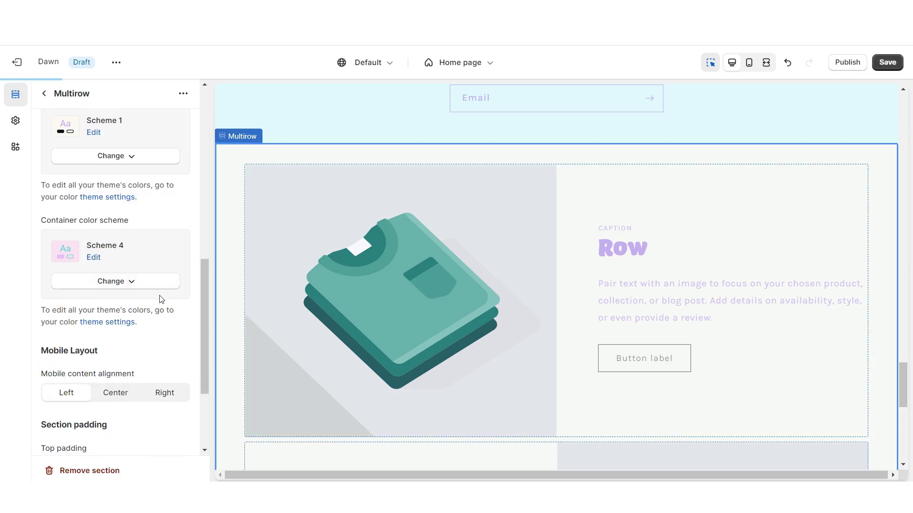
{"action": "scroll", "coordinate": [93, 262], "scroll_direction": "up", "scroll_amount": 5}
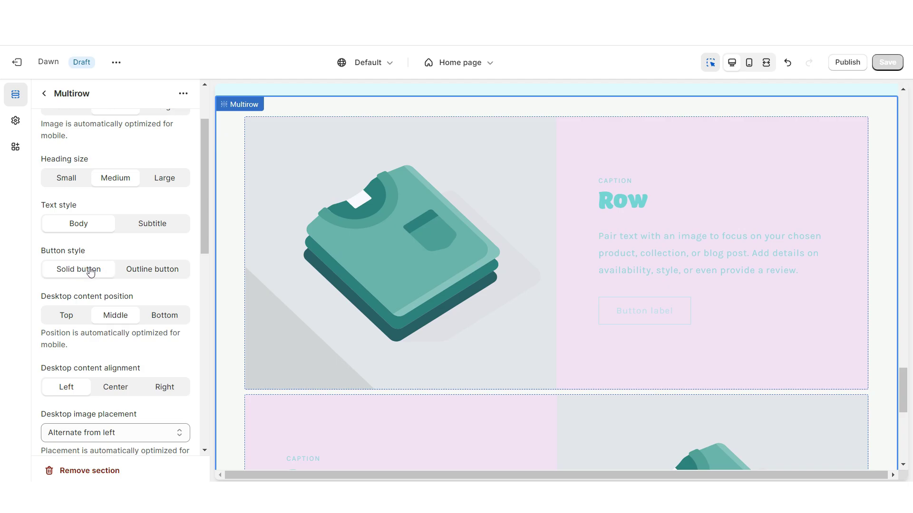
- Set the first row's heading to 'BLOG POST ✦' and its button label to 'SEE POST'
{"action": "left_click", "coordinate": [606, 215]}
{"action": "right_click", "coordinate": [57, 206]}
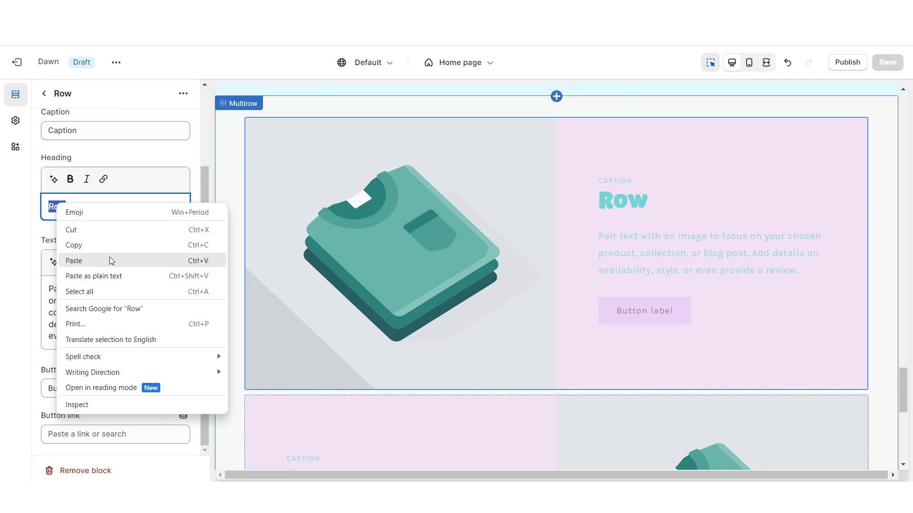
{"action": "left_click", "coordinate": [73, 261]}
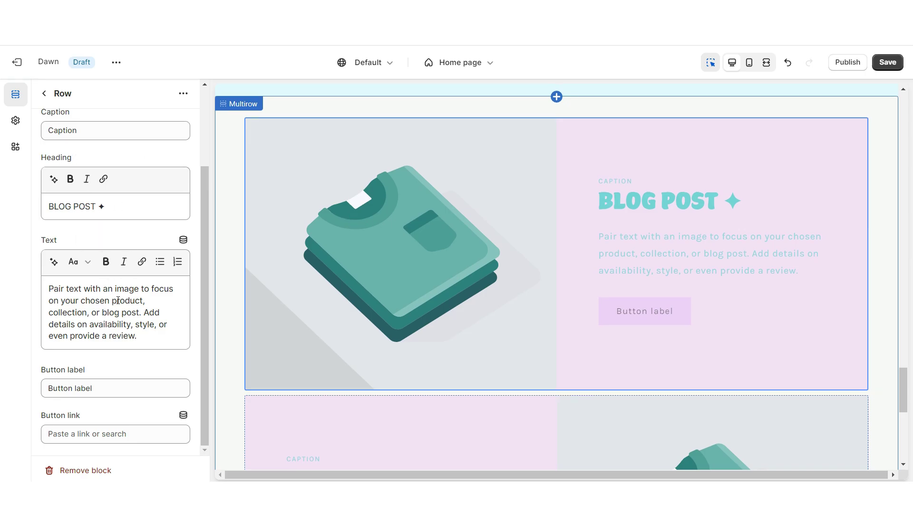
{"action": "triple_click", "coordinate": [75, 388]}
{"action": "right_click", "coordinate": [76, 388]}
{"action": "left_click", "coordinate": [112, 228]}
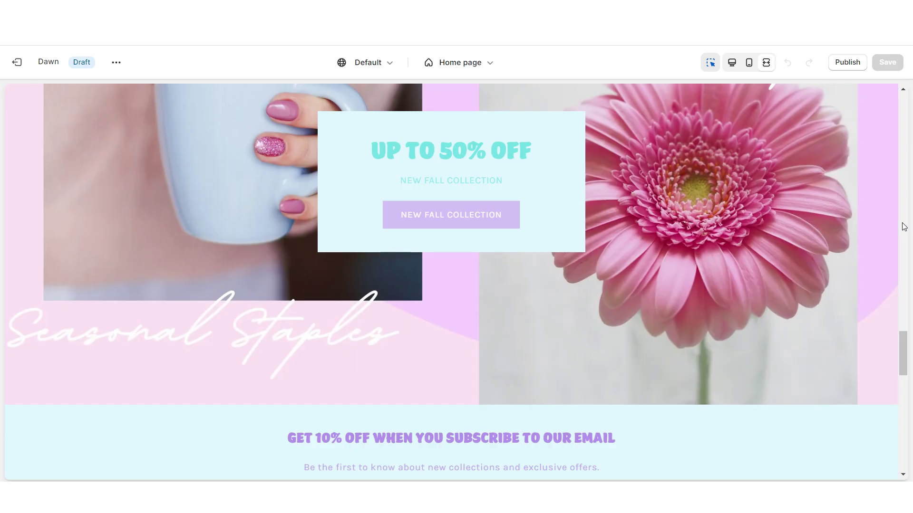
- Add a Multicolumn section below the blog posts
{"action": "scroll", "coordinate": [903, 226], "scroll_direction": "down", "scroll_amount": 9}
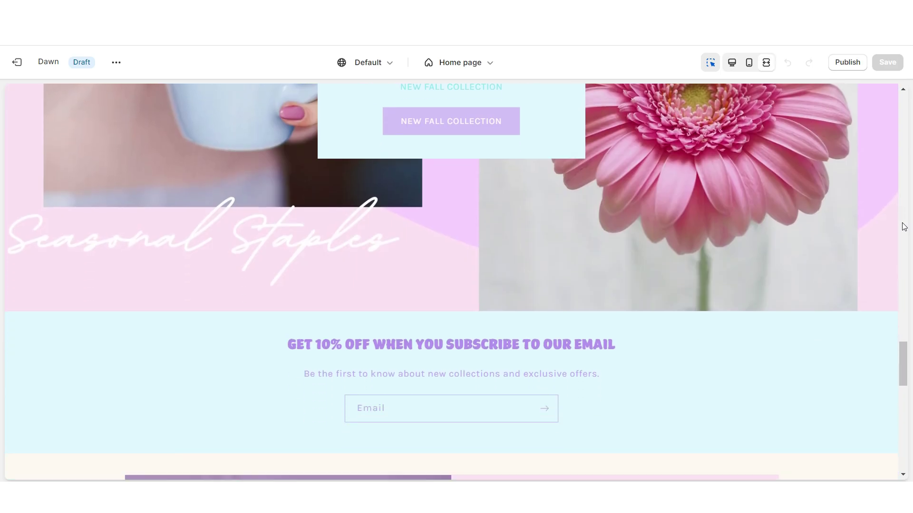
{"action": "scroll", "coordinate": [904, 226], "scroll_direction": "down", "scroll_amount": 5}
{"action": "scroll", "coordinate": [904, 226], "scroll_direction": "up", "scroll_amount": 2}
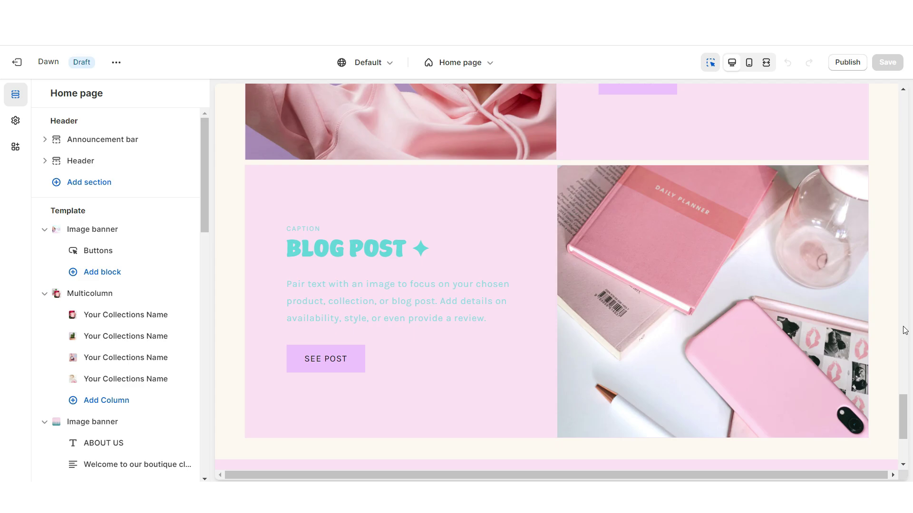
{"action": "scroll", "coordinate": [761, 333], "scroll_direction": "down", "scroll_amount": 1}
{"action": "left_click", "coordinate": [556, 400]}
{"action": "left_click", "coordinate": [647, 386]}
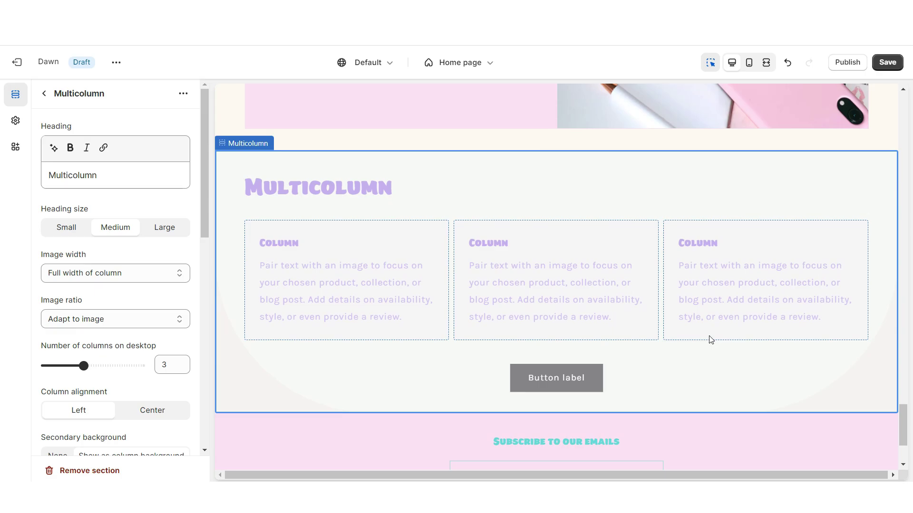
- Give the multicolumn colour Scheme 3 and the heading '✦ FOLLOW OUR INSTAGRAM ✦'
{"action": "scroll", "coordinate": [114, 238], "scroll_direction": "down", "scroll_amount": 5}
{"action": "left_click", "coordinate": [115, 162]}
{"action": "left_click", "coordinate": [150, 247]}
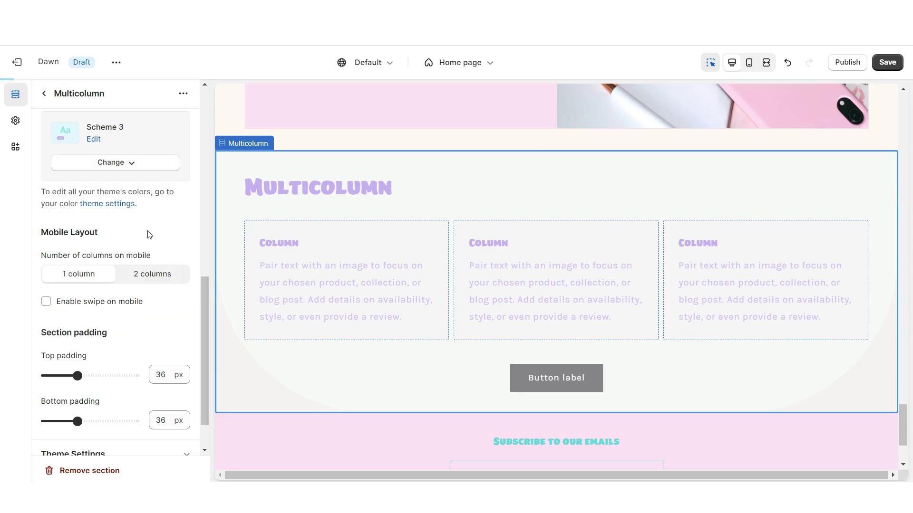
{"action": "scroll", "coordinate": [75, 173], "scroll_direction": "up", "scroll_amount": 5}
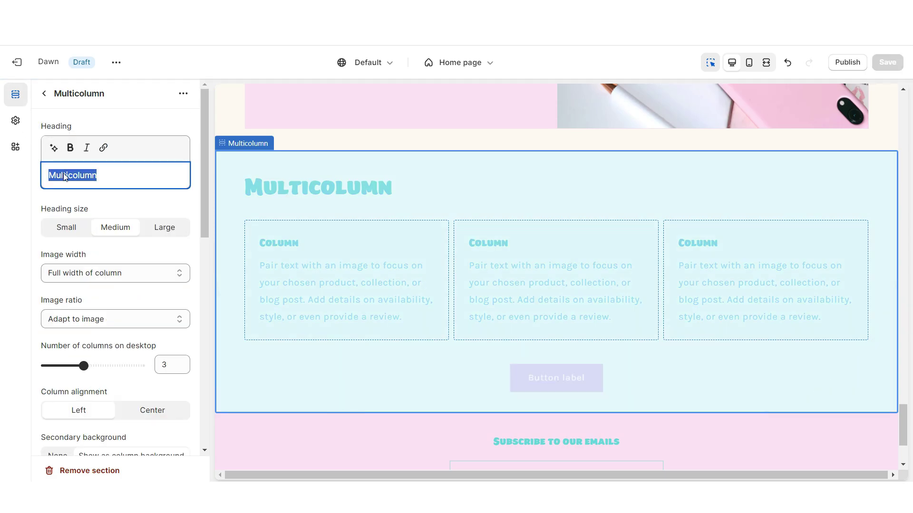
{"action": "right_click", "coordinate": [66, 178]}
{"action": "left_click", "coordinate": [108, 228]}
{"action": "scroll", "coordinate": [85, 187], "scroll_direction": "down", "scroll_amount": 4}
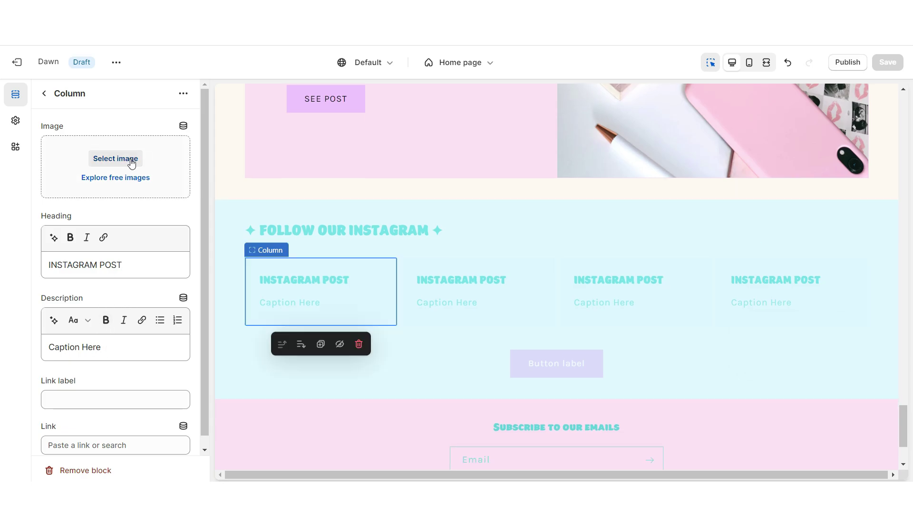
- Set a column's image to the pastel candy photo and the button label to 'FOLLOW US →'
{"action": "left_click", "coordinate": [131, 162]}
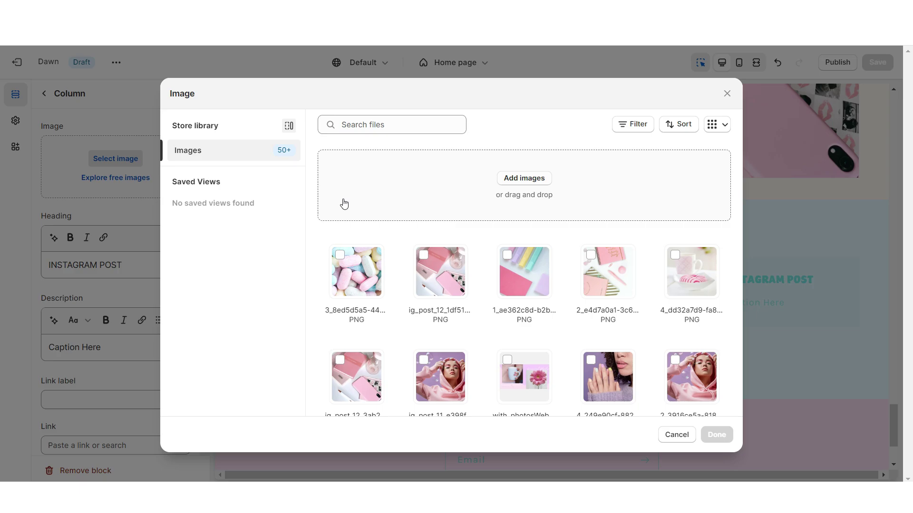
{"action": "double_click", "coordinate": [523, 274]}
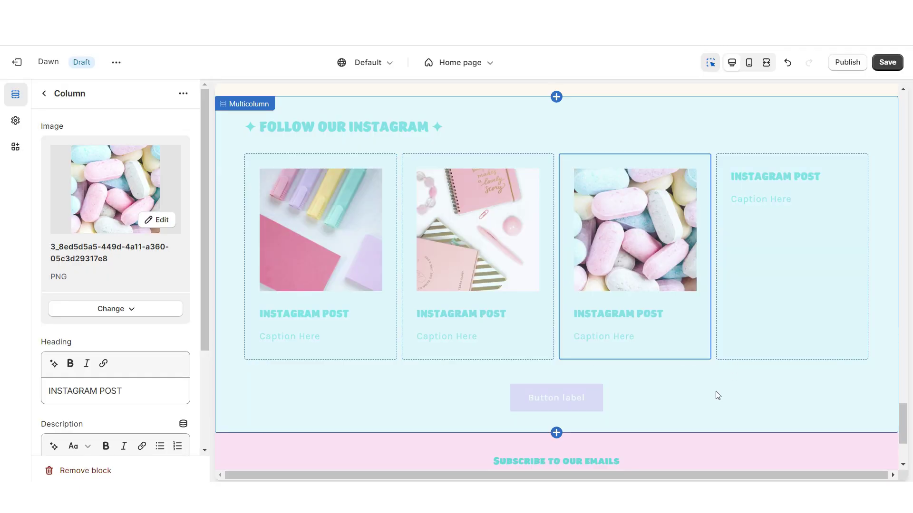
{"action": "right_click", "coordinate": [79, 205]}
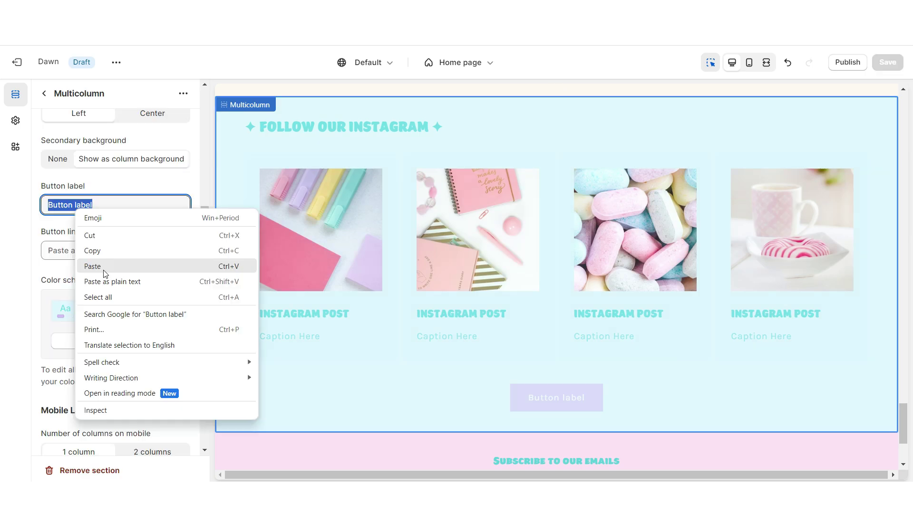
{"action": "left_click", "coordinate": [91, 265]}
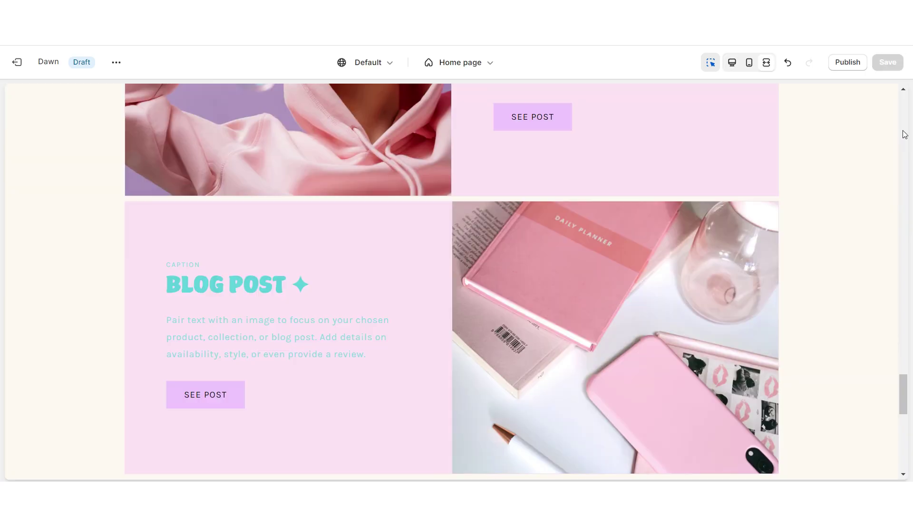
- Add an Image banner section beneath the Instagram multicolumn and remove its Heading block
{"action": "scroll", "coordinate": [904, 134], "scroll_direction": "up", "scroll_amount": 1}
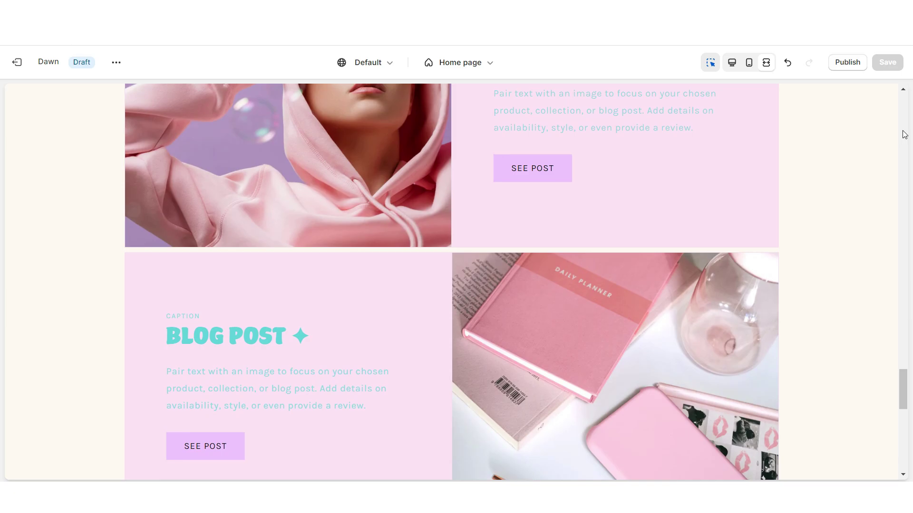
{"action": "scroll", "coordinate": [905, 135], "scroll_direction": "down", "scroll_amount": 2}
{"action": "scroll", "coordinate": [904, 134], "scroll_direction": "down", "scroll_amount": 8}
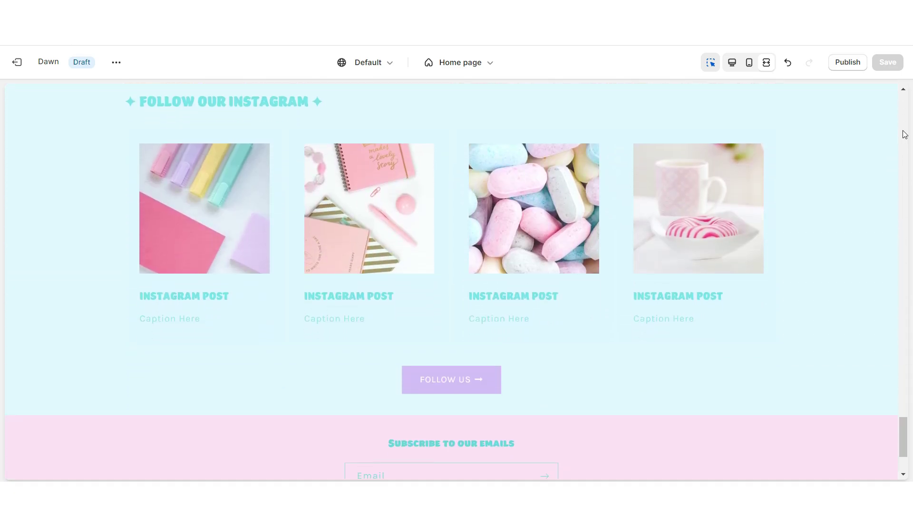
{"action": "scroll", "coordinate": [904, 135], "scroll_direction": "up", "scroll_amount": 3}
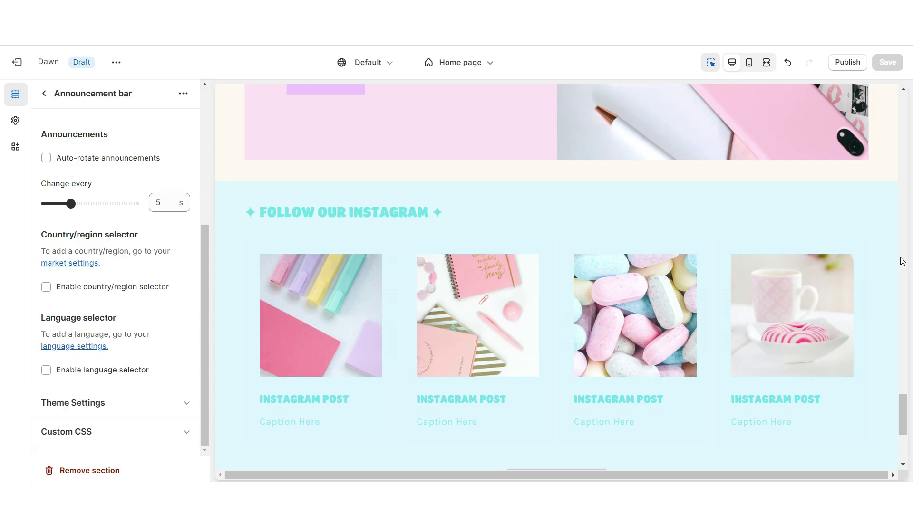
{"action": "scroll", "coordinate": [902, 261], "scroll_direction": "down", "scroll_amount": 3}
{"action": "left_click", "coordinate": [554, 386]}
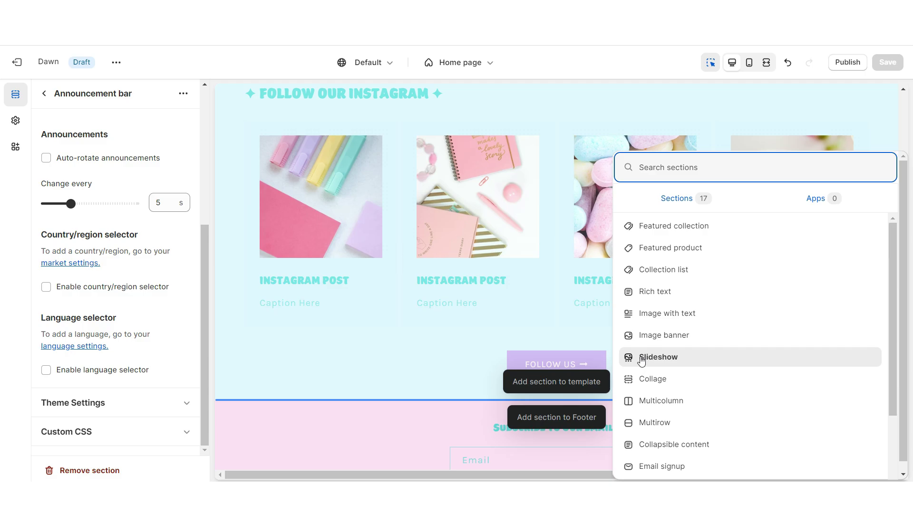
{"action": "left_click", "coordinate": [657, 339]}
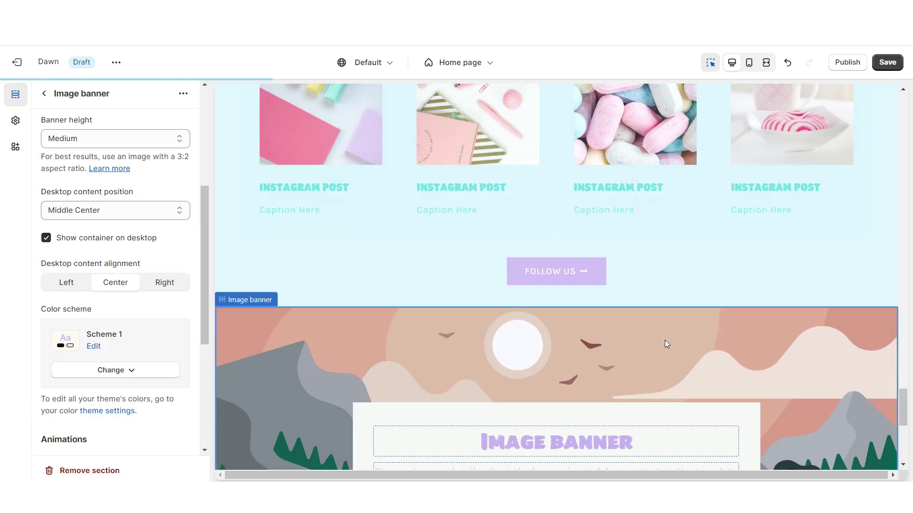
{"action": "left_click", "coordinate": [487, 252]}
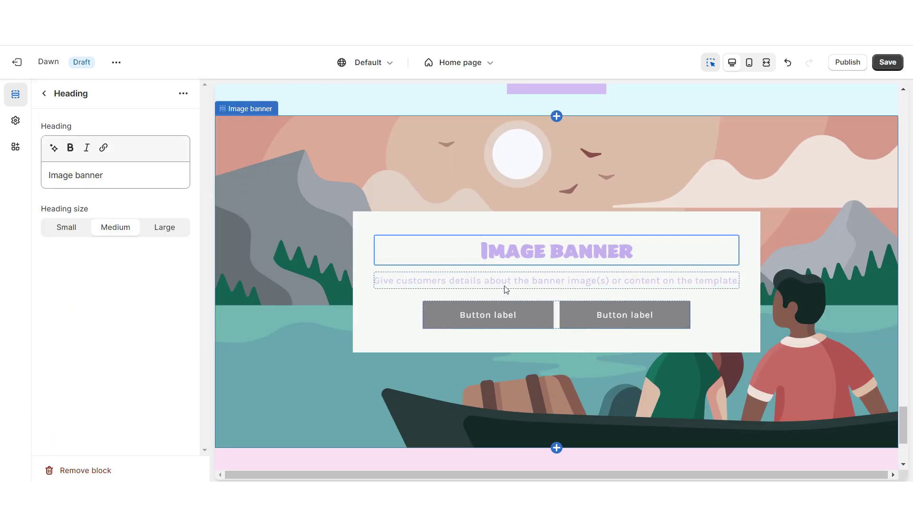
{"action": "left_click", "coordinate": [76, 471]}
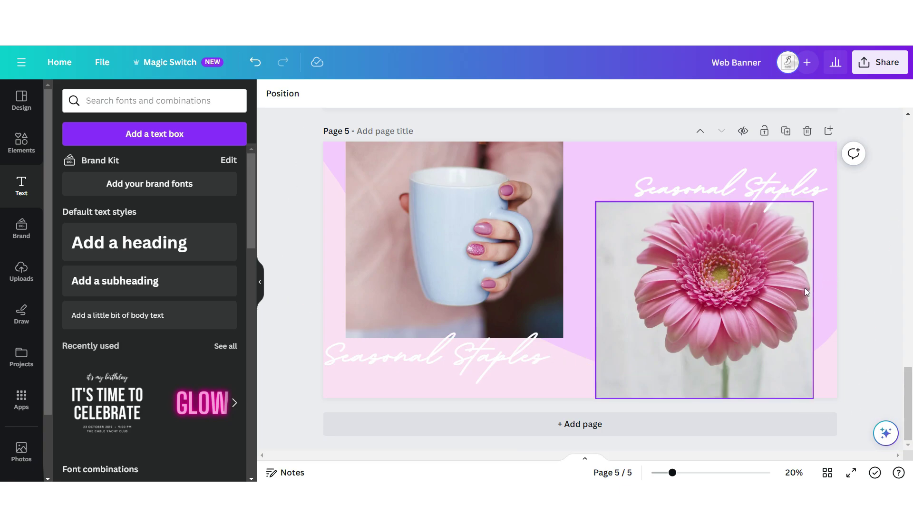
{"action": "scroll", "coordinate": [822, 284], "scroll_direction": "up", "scroll_amount": 5}
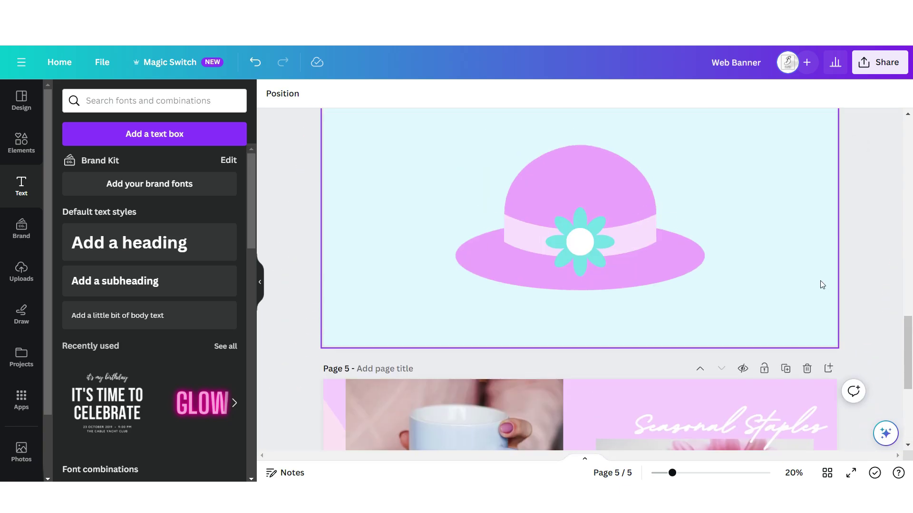
- Add a new page with a wave blob stretched across its width and made semi-transparent
{"action": "scroll", "coordinate": [750, 345], "scroll_direction": "down", "scroll_amount": 5}
{"action": "left_click", "coordinate": [828, 131]}
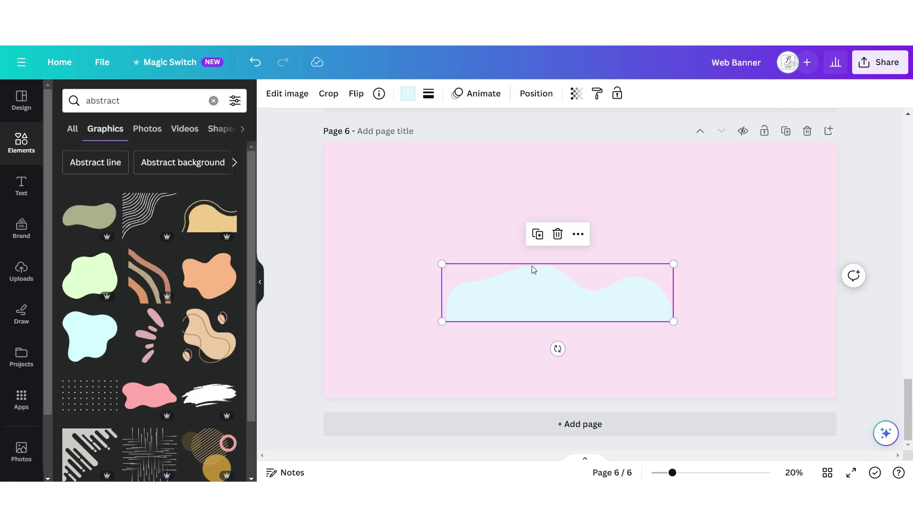
{"action": "scroll", "coordinate": [237, 239], "scroll_direction": "down", "scroll_amount": 2}
{"action": "scroll", "coordinate": [236, 239], "scroll_direction": "down", "scroll_amount": 3}
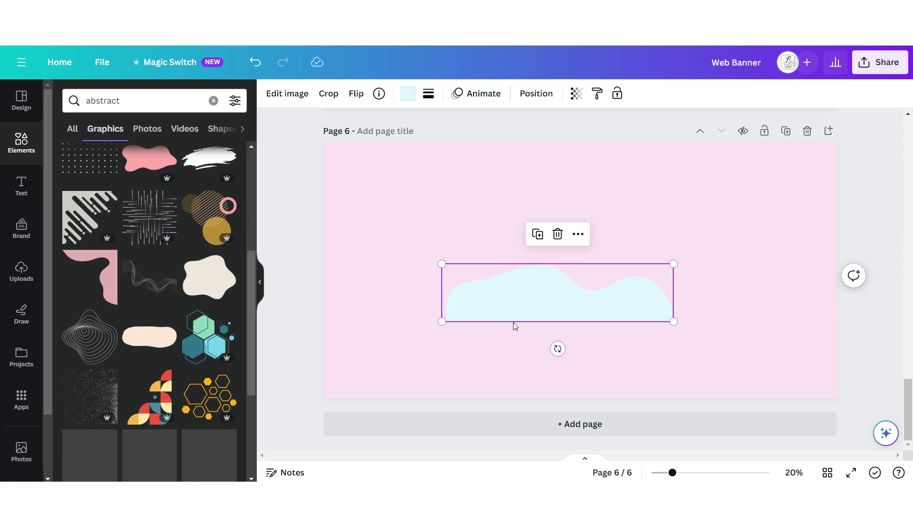
{"action": "left_click_drag", "start_coordinate": [448, 289], "coordinate": [304, 147]}
{"action": "left_click_drag", "start_coordinate": [529, 180], "coordinate": [882, 260]}
{"action": "left_click", "coordinate": [576, 93]}
{"action": "left_click", "coordinate": [518, 141]}
- Add 'Let's' in Authentic Signature and 'CONNECT' in BROWN SUGAR, and shrink the contact icons to match
{"action": "left_click", "coordinate": [21, 185]}
{"action": "left_click", "coordinate": [122, 316]}
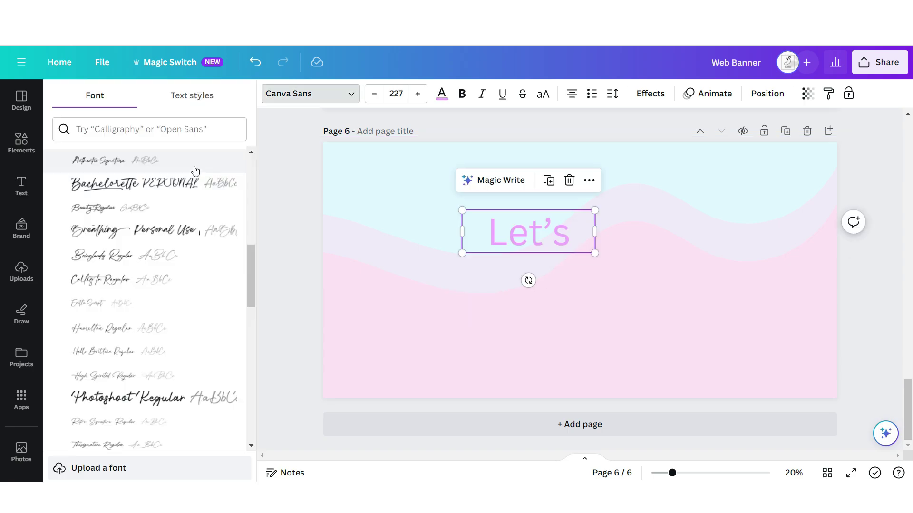
{"action": "left_click", "coordinate": [194, 164]}
{"action": "left_click", "coordinate": [21, 186]}
{"action": "left_click", "coordinate": [151, 315]}
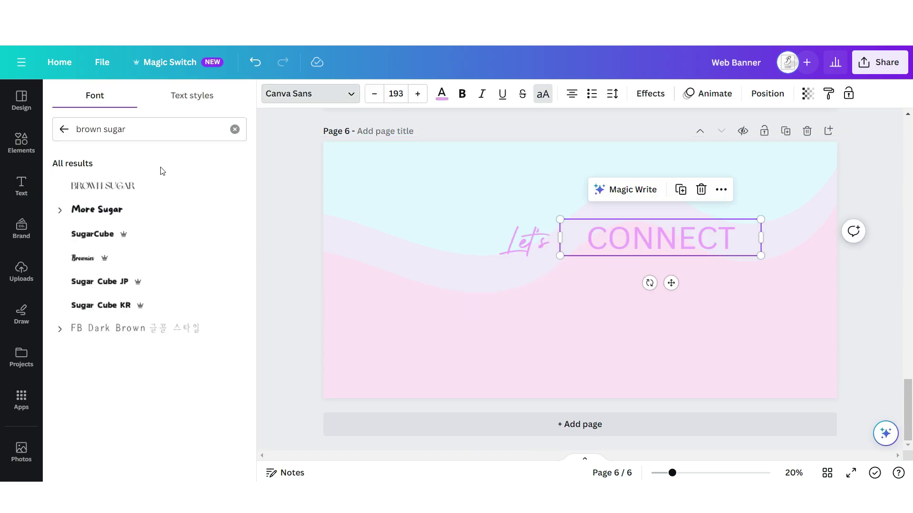
{"action": "left_click", "coordinate": [149, 186]}
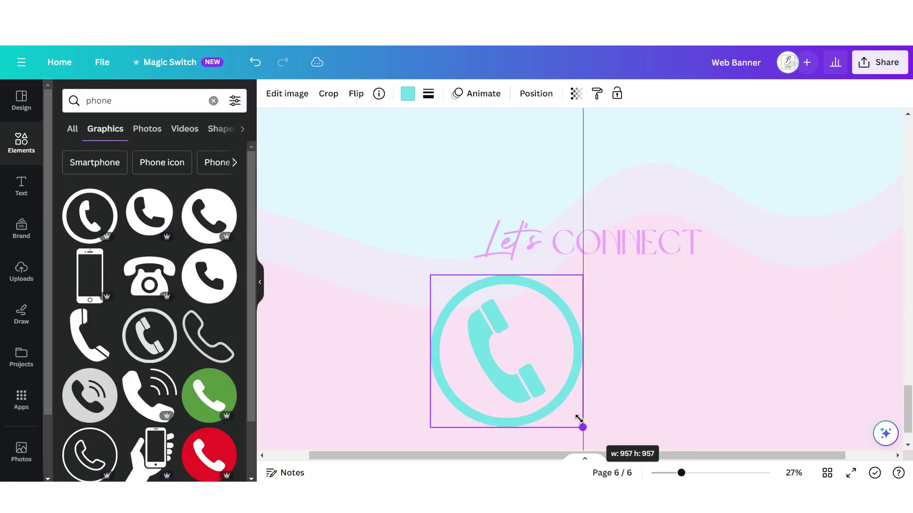
{"action": "left_click_drag", "start_coordinate": [579, 420], "coordinate": [454, 298]}
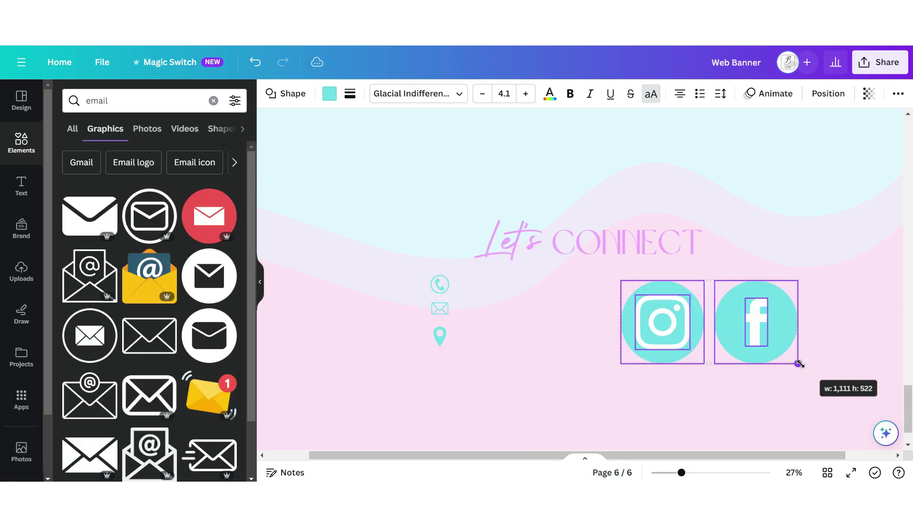
{"action": "left_click_drag", "start_coordinate": [799, 363], "coordinate": [664, 301]}
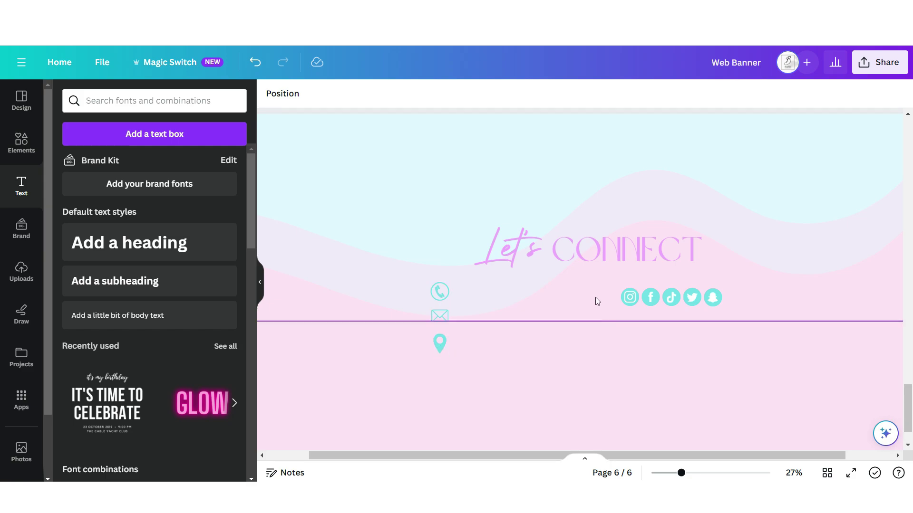
- Add a lilac Glacial Indifference text box for the contact details
{"action": "left_click", "coordinate": [153, 314]}
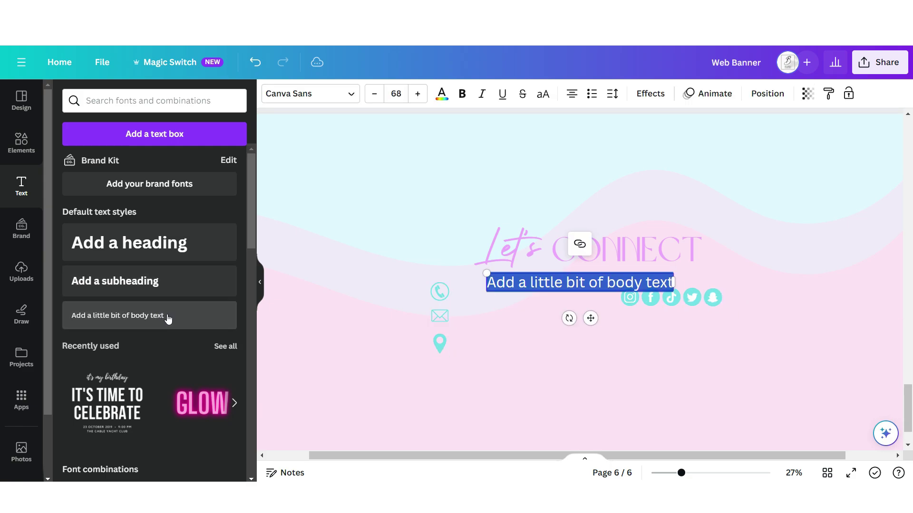
{"action": "left_click_drag", "start_coordinate": [538, 305], "coordinate": [590, 386]}
{"action": "left_click", "coordinate": [442, 94]}
{"action": "left_click", "coordinate": [64, 196]}
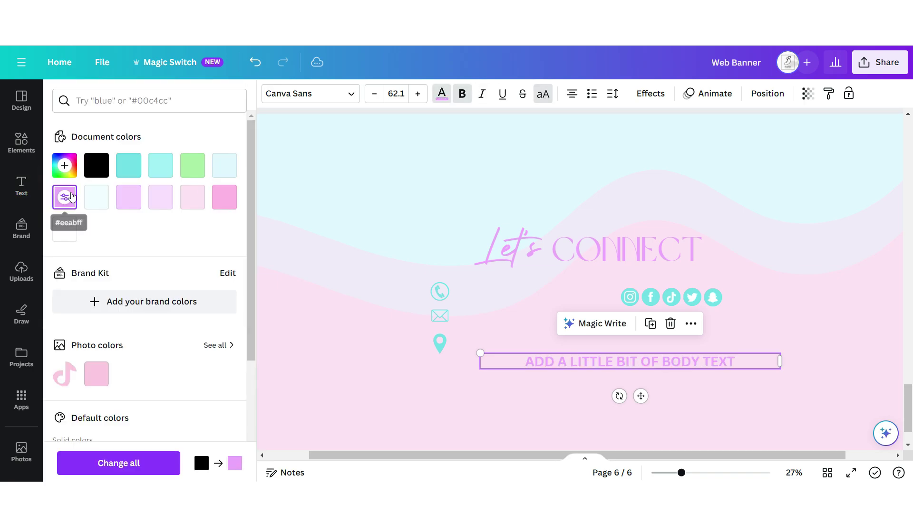
{"action": "left_click", "coordinate": [310, 94]}
{"action": "type", "text": "glacial"}
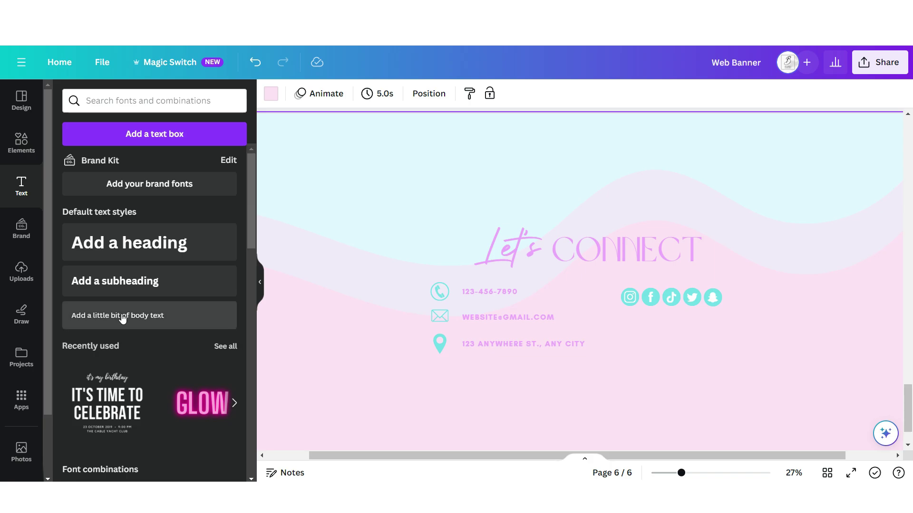
{"action": "left_click", "coordinate": [122, 316]}
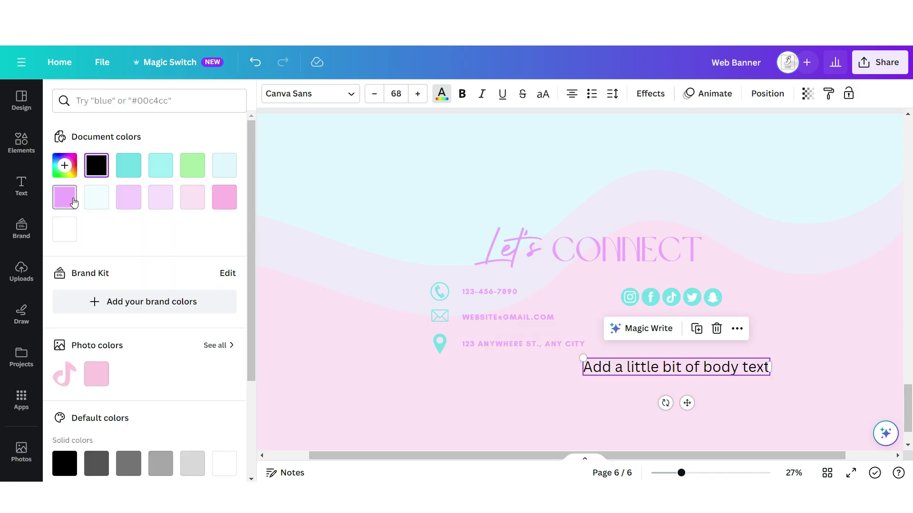
{"action": "left_click", "coordinate": [65, 198]}
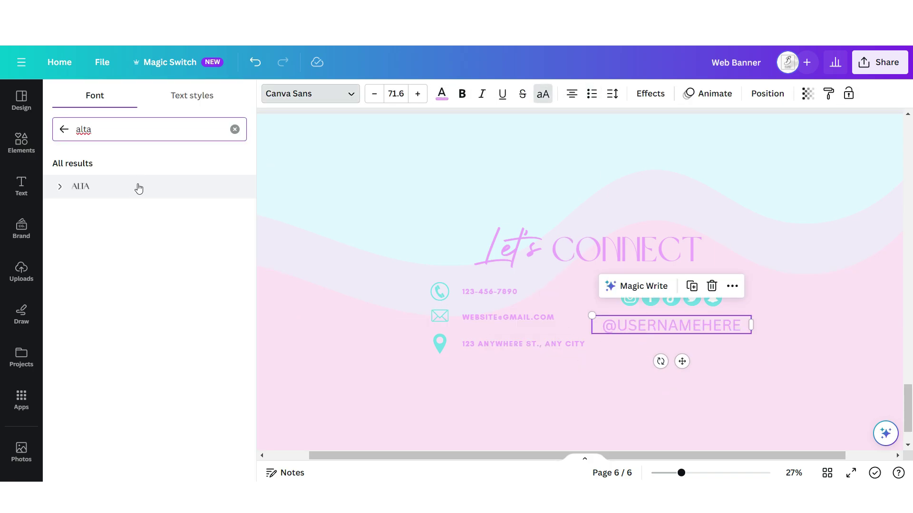
{"action": "left_click", "coordinate": [112, 188]}
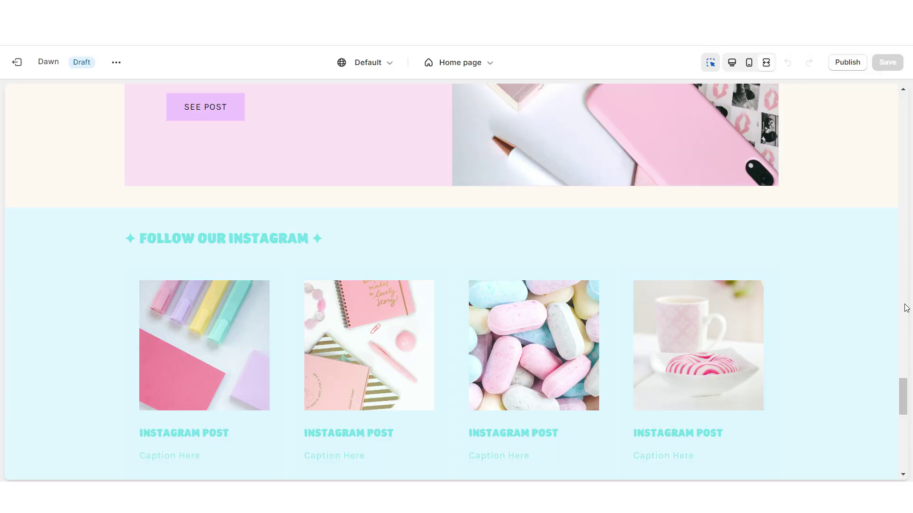
- Scroll the home page preview down to the Let's CONNECT banner below the Instagram section
{"action": "scroll", "coordinate": [906, 308], "scroll_direction": "down", "scroll_amount": 7}
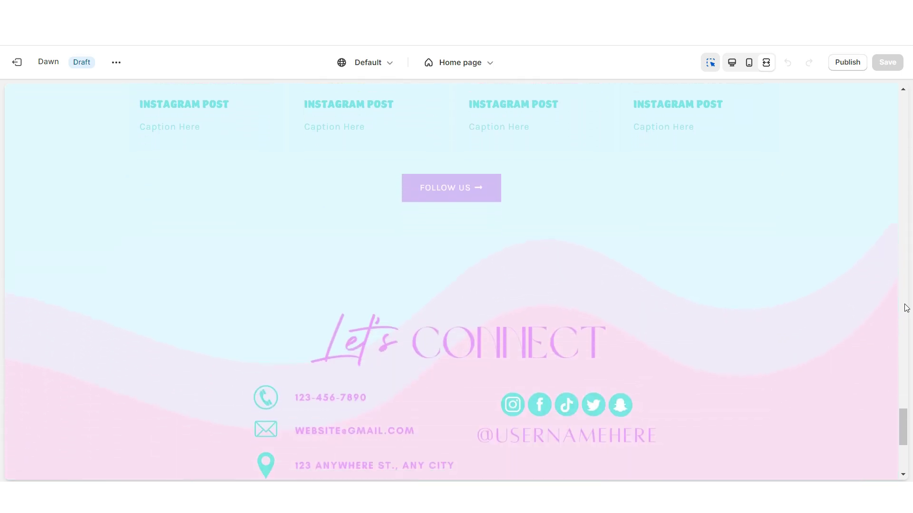
{"action": "scroll", "coordinate": [905, 308], "scroll_direction": "down", "scroll_amount": 2}
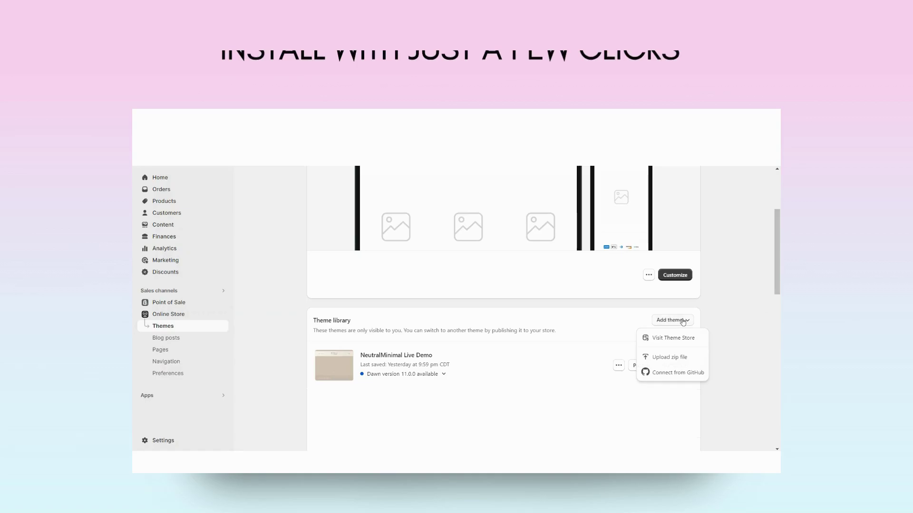
- Upload ShopifyThemeTemplate.zip as a new theme from a zip file
{"action": "left_click", "coordinate": [667, 360]}
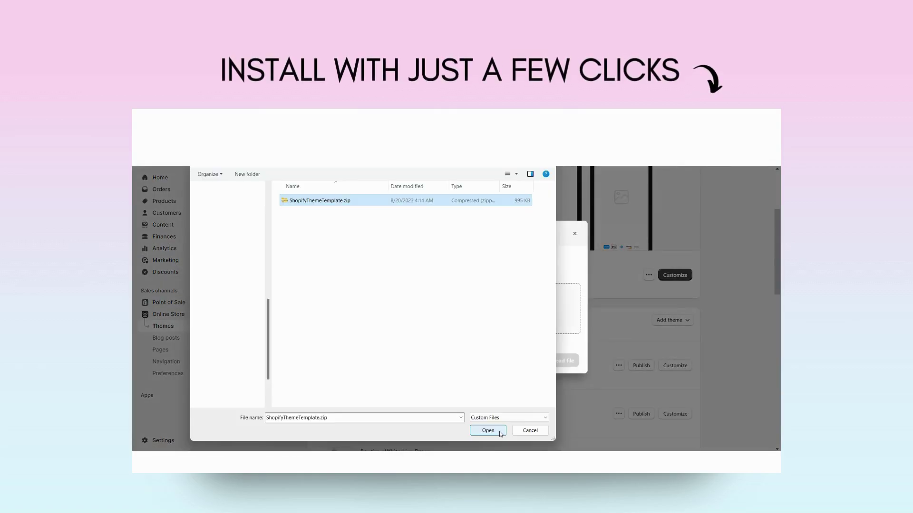
{"action": "left_click", "coordinate": [488, 430]}
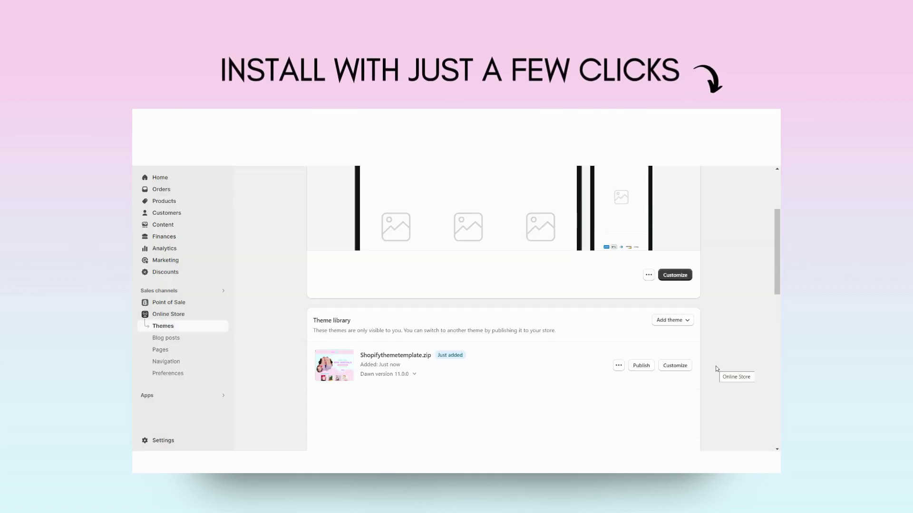